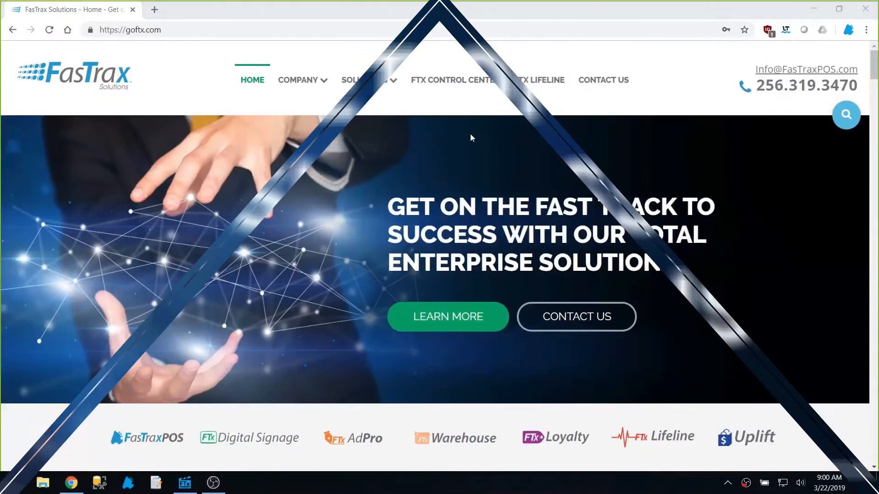
# Open the weekly training webinars page from the FTx Lifeline product support options.
pyautogui.click(542, 83)
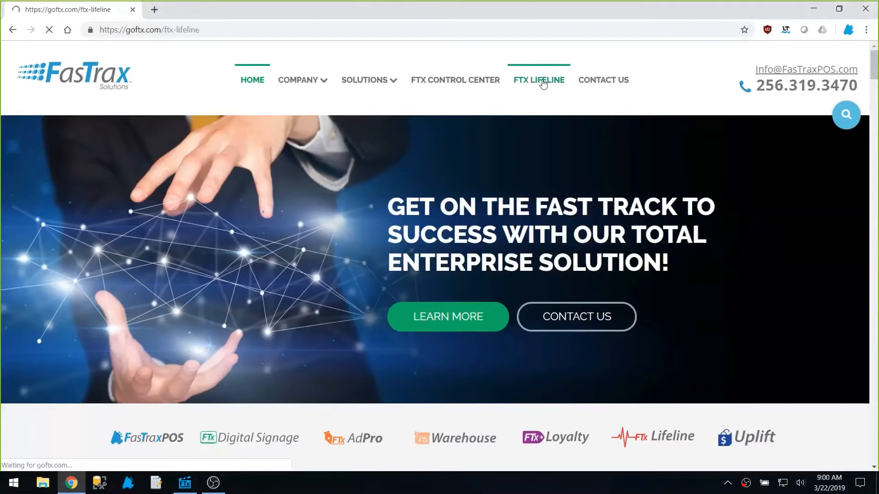
pyautogui.scroll(-1, 646, 279)
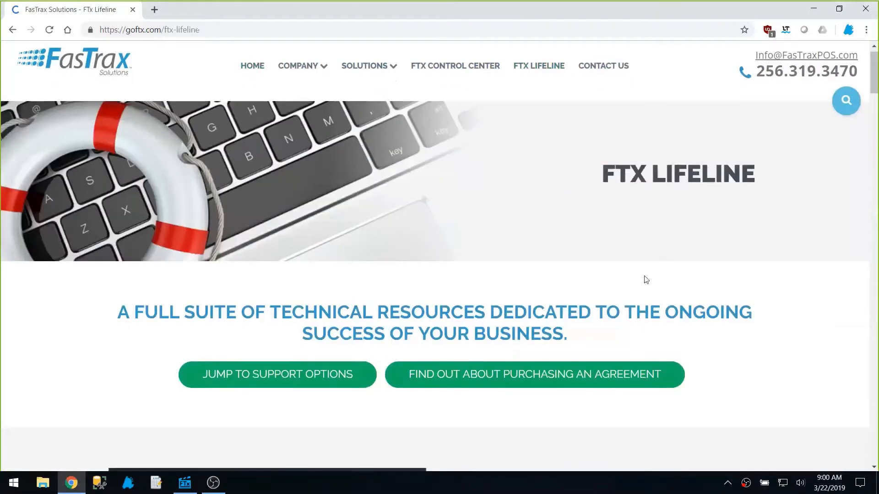
pyautogui.scroll(-20, 645, 279)
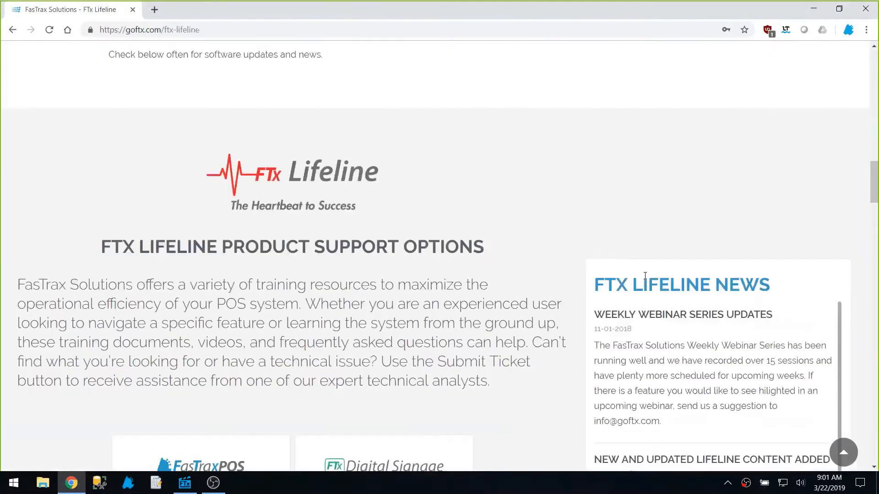
pyautogui.scroll(-9, 645, 276)
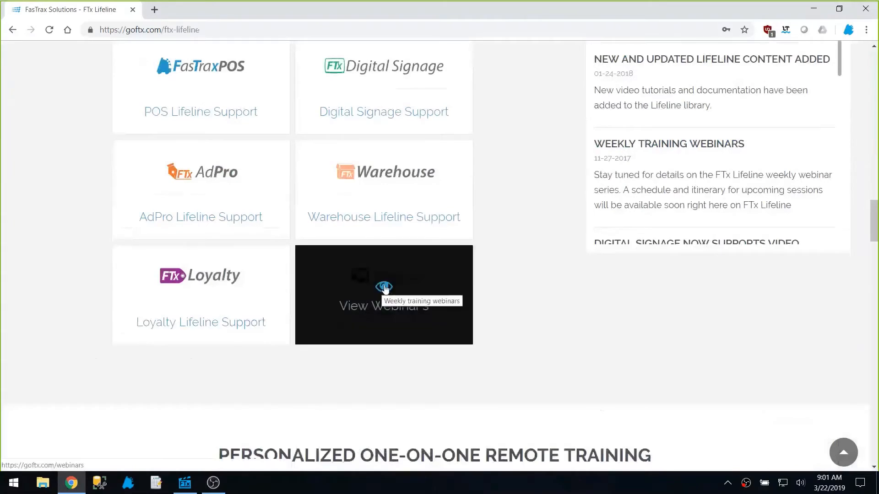
pyautogui.click(385, 287)
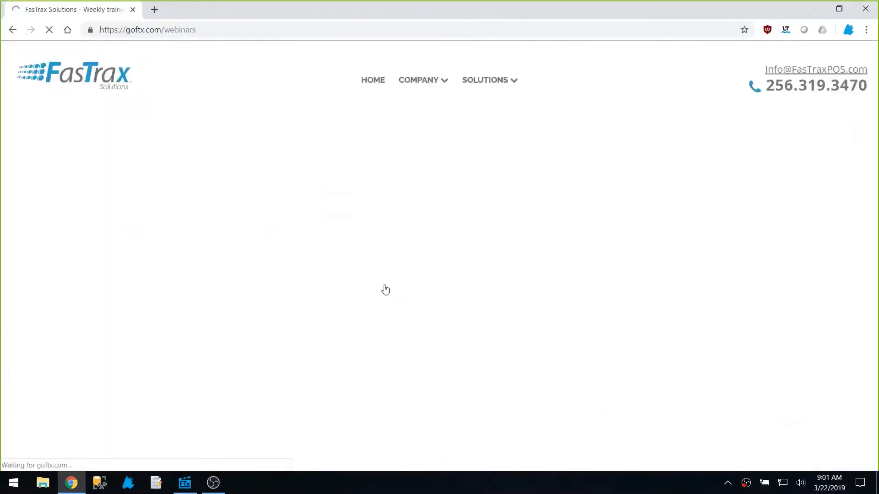
# Examine the list of webinar topics, from the earliest recordings through the upcoming sessions open for registration.
pyautogui.scroll(-5, 385, 288)
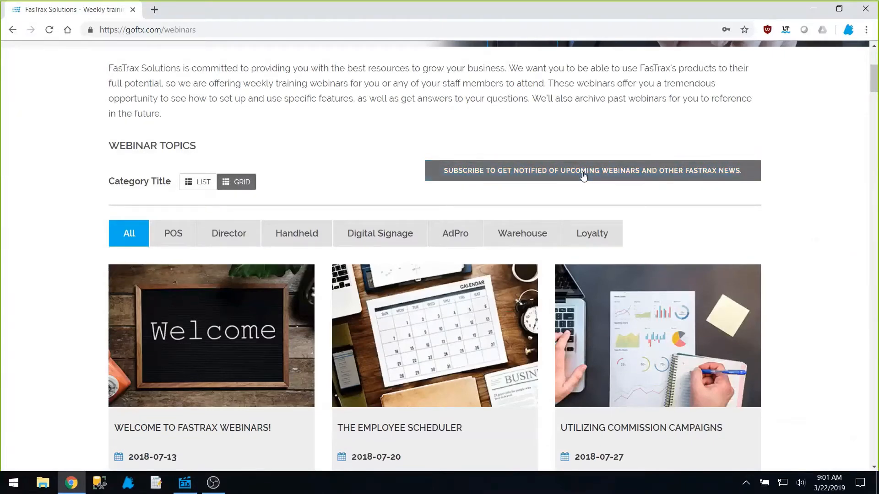
pyautogui.scroll(-1, 583, 177)
pyautogui.scroll(-5, 583, 176)
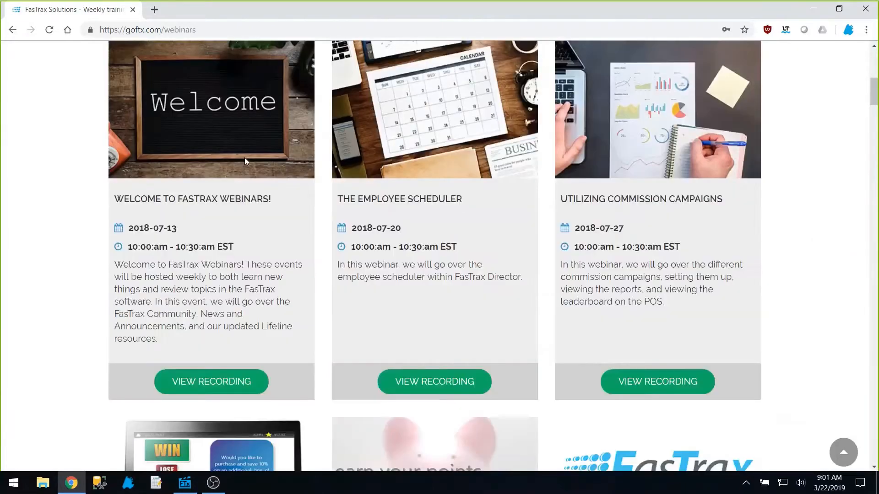
pyautogui.scroll(-2, 229, 211)
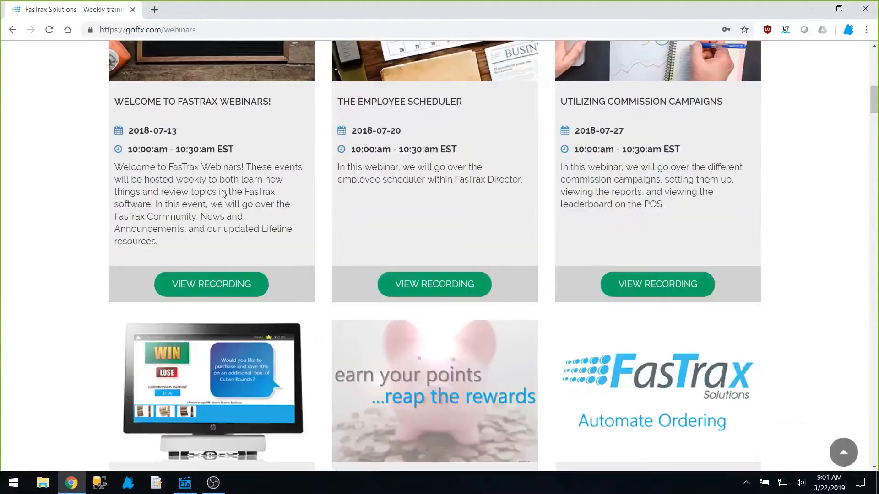
pyautogui.scroll(-2, 225, 215)
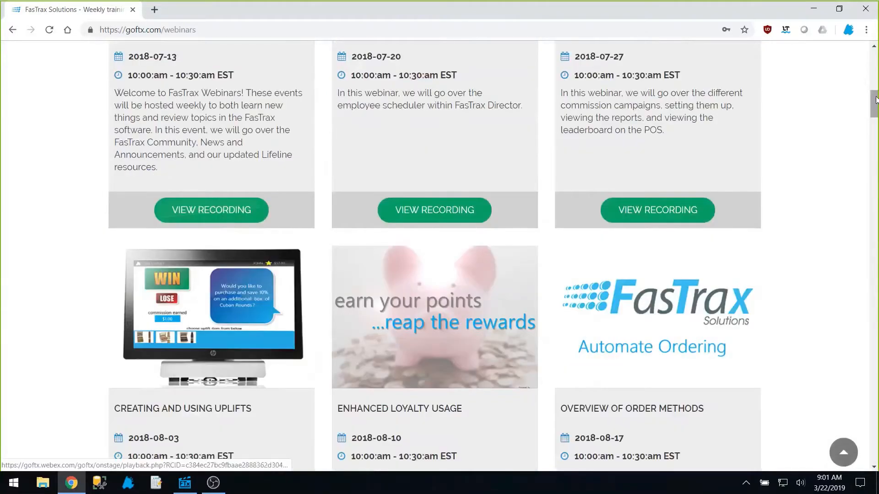
pyautogui.moveTo(875, 99); pyautogui.dragTo(875, 412)
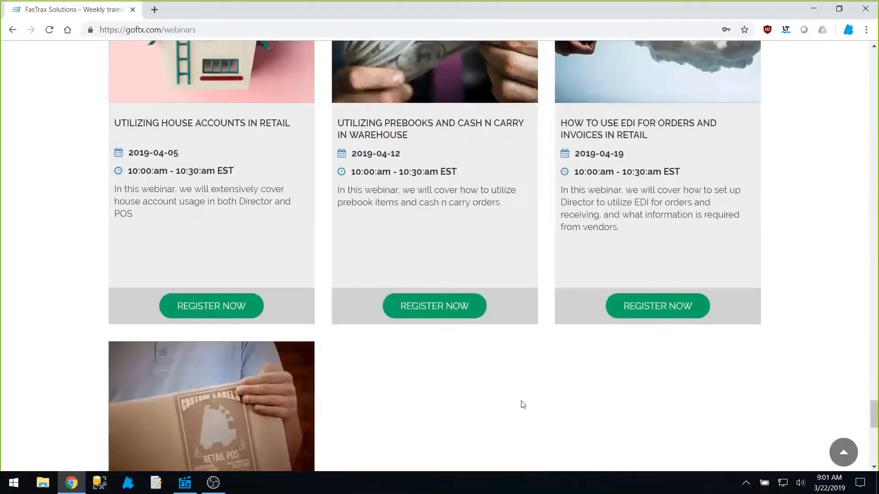
pyautogui.scroll(5, 521, 400)
pyautogui.scroll(1, 548, 253)
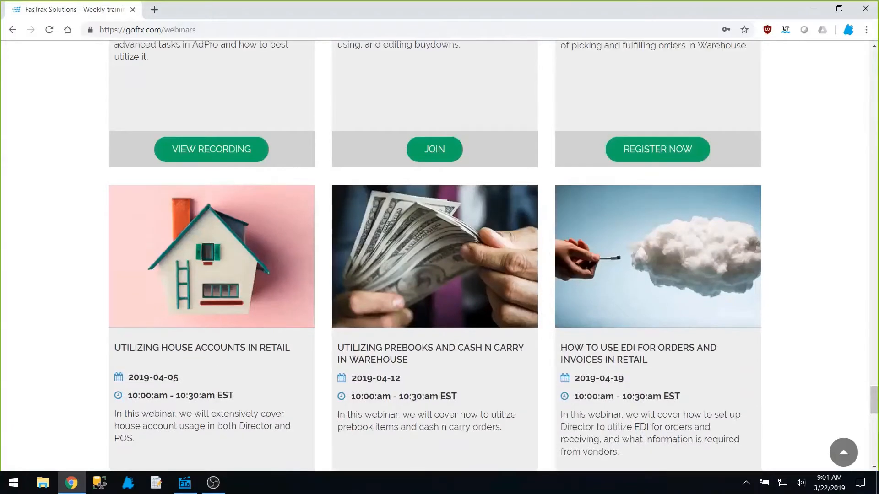
pyautogui.scroll(5, 339, 308)
pyautogui.scroll(8, 341, 313)
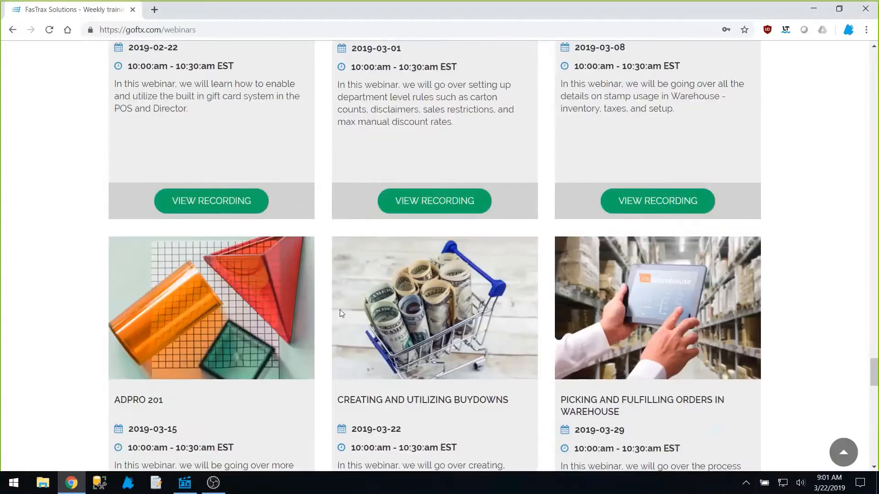
pyautogui.scroll(6, 340, 313)
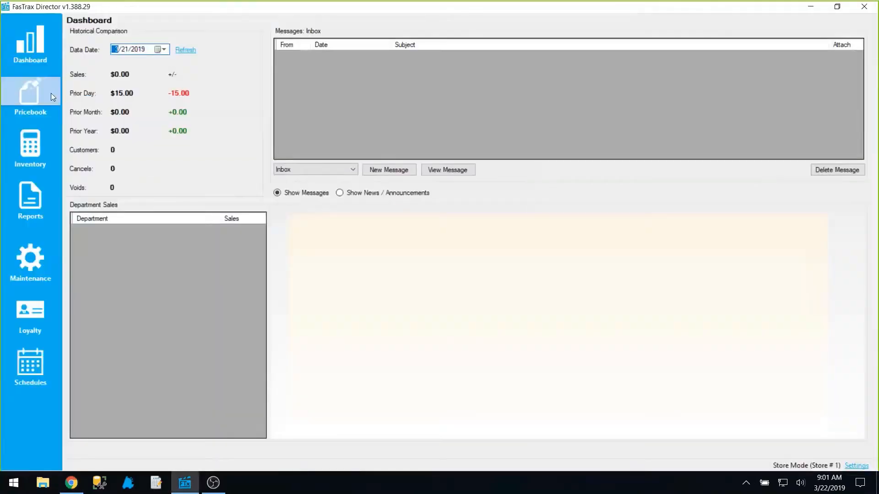
pyautogui.click(49, 92)
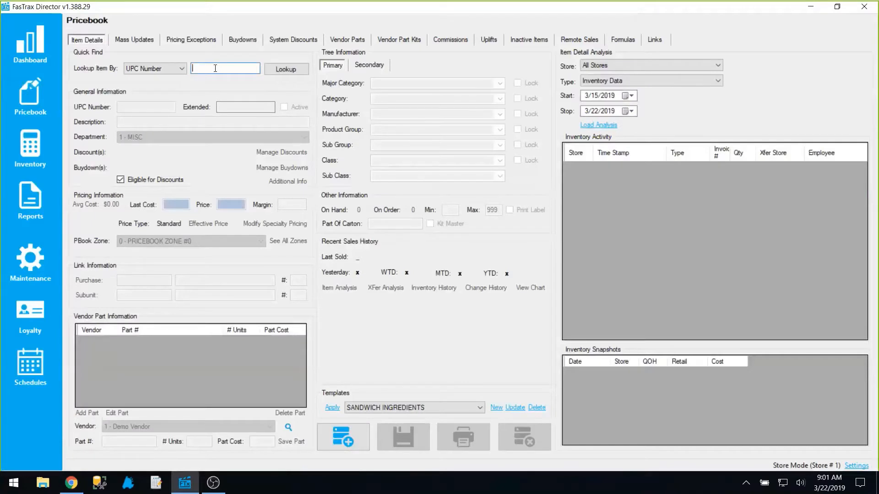
pyautogui.write('012300000123')
pyautogui.press('Return')
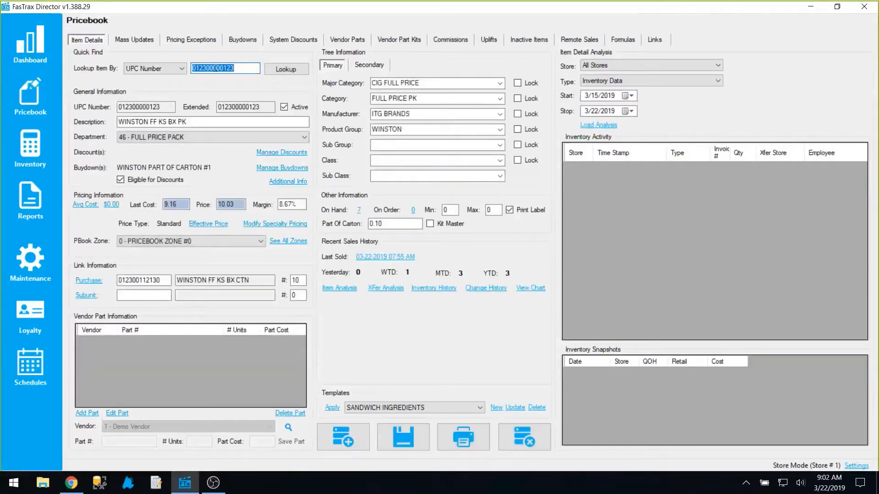
pyautogui.click(168, 208)
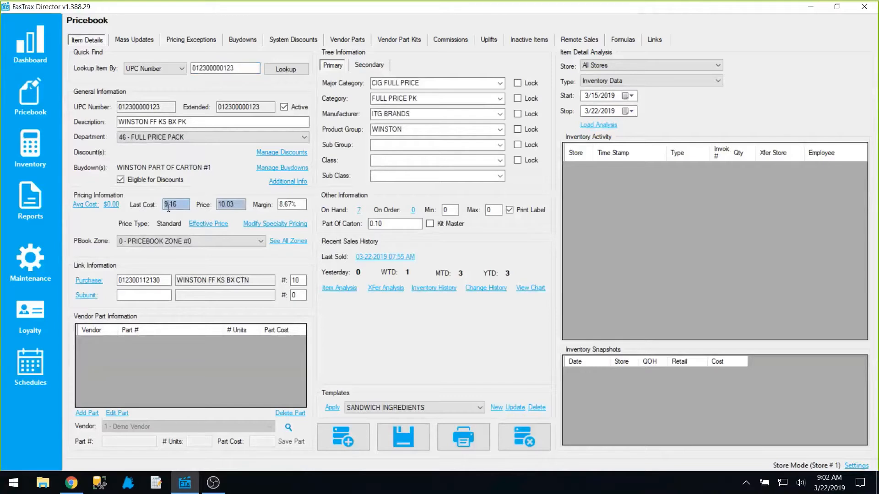
pyautogui.press('Tab')
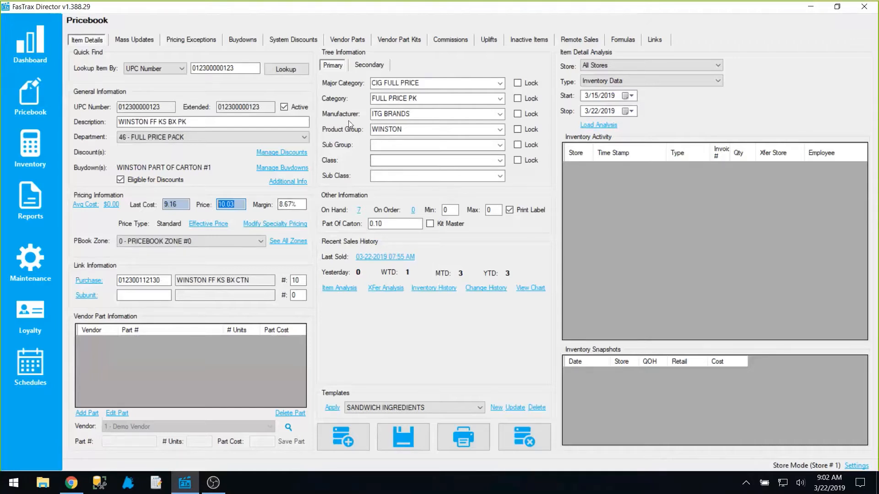
# Start a new pricebook buydown, keep its type as Buydown, and name it NAME.
pyautogui.click(250, 44)
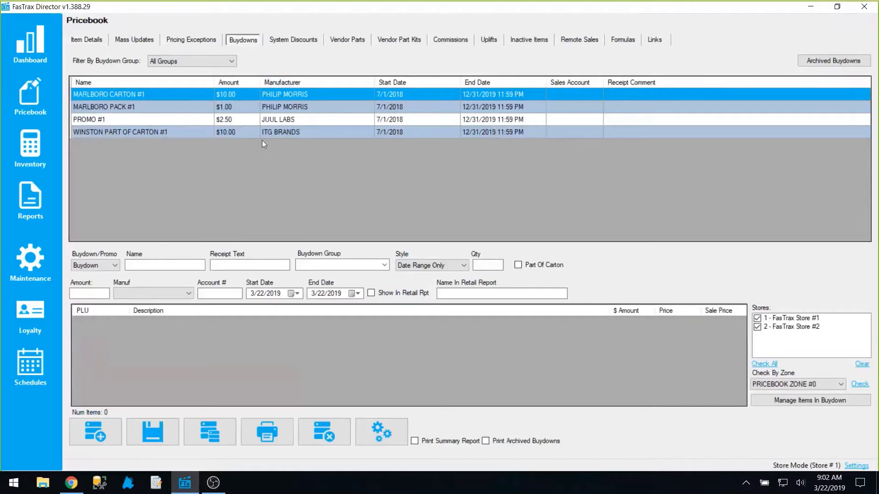
pyautogui.click(109, 432)
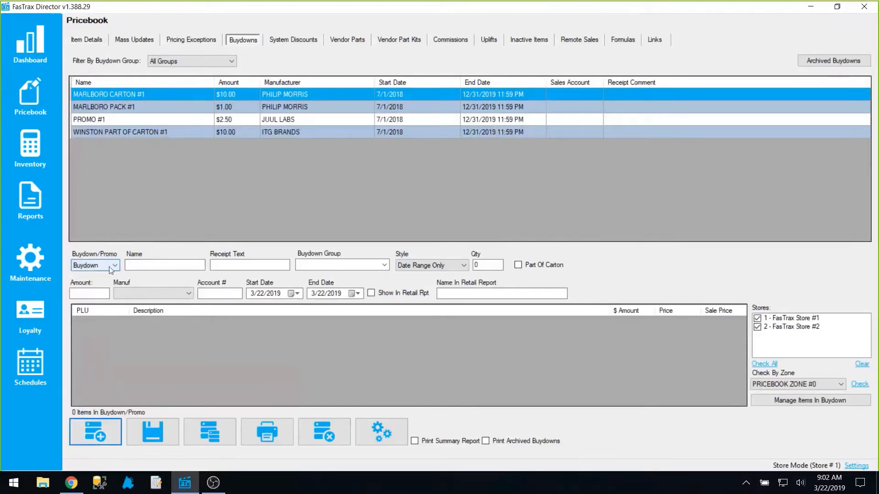
pyautogui.click(151, 265)
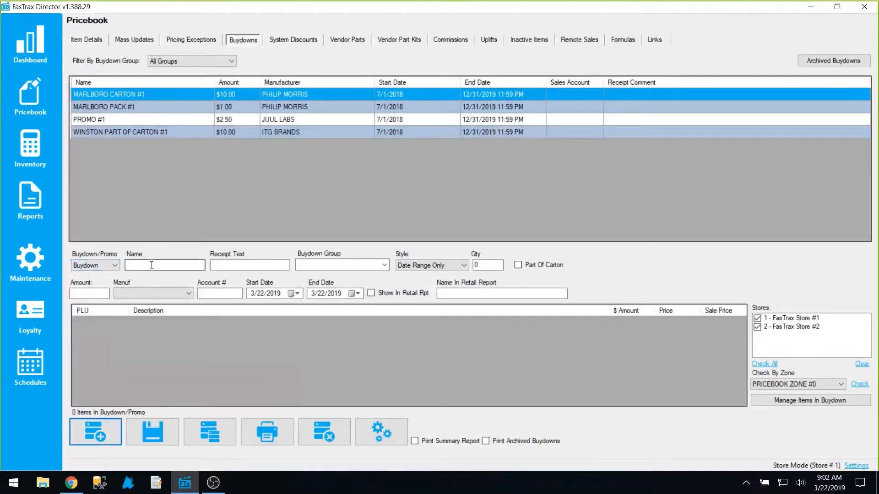
pyautogui.click(111, 265)
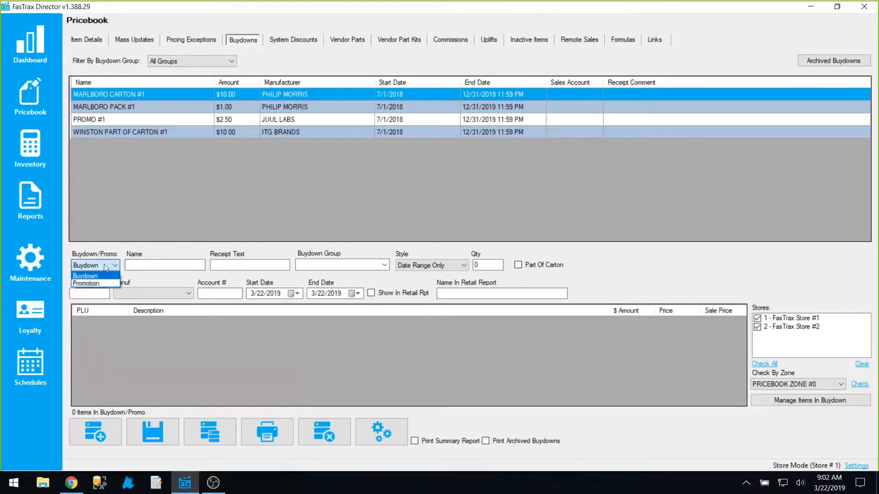
pyautogui.click(103, 264)
pyautogui.click(151, 265)
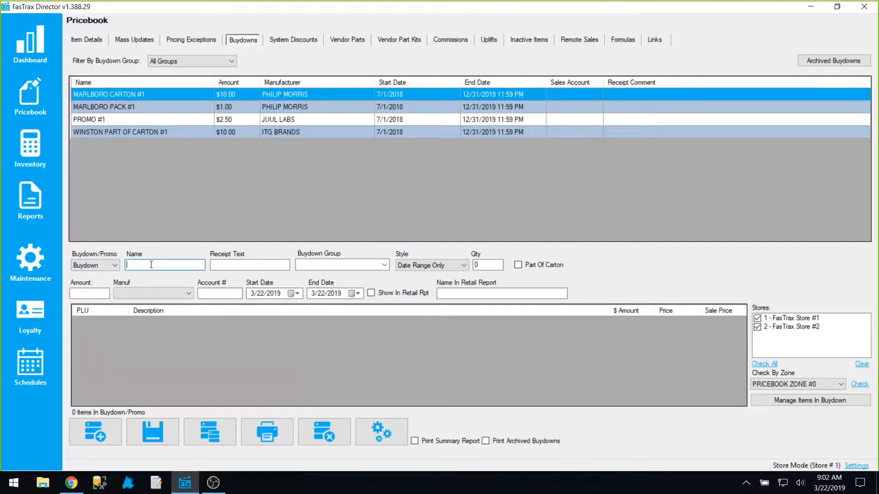
pyautogui.write('NAME')
# Examine the new buydown's receipt text field and the available buydown groups.
pyautogui.click(243, 263)
pyautogui.click(311, 267)
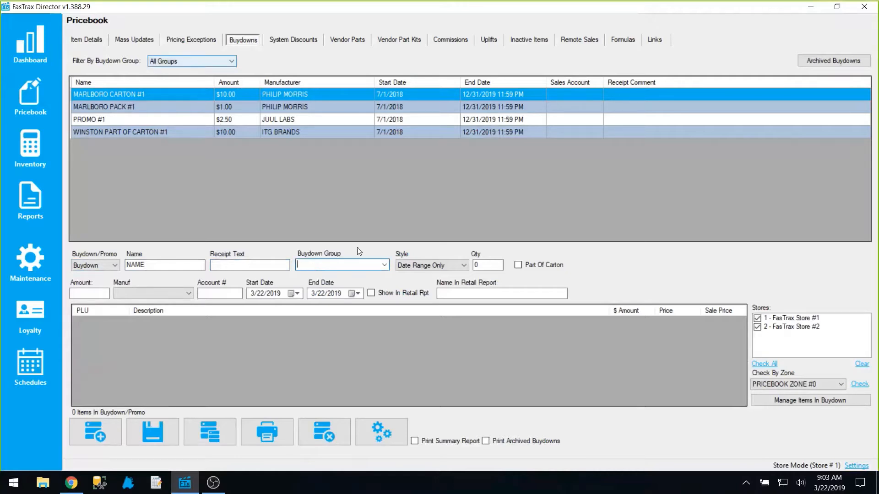
pyautogui.click(384, 265)
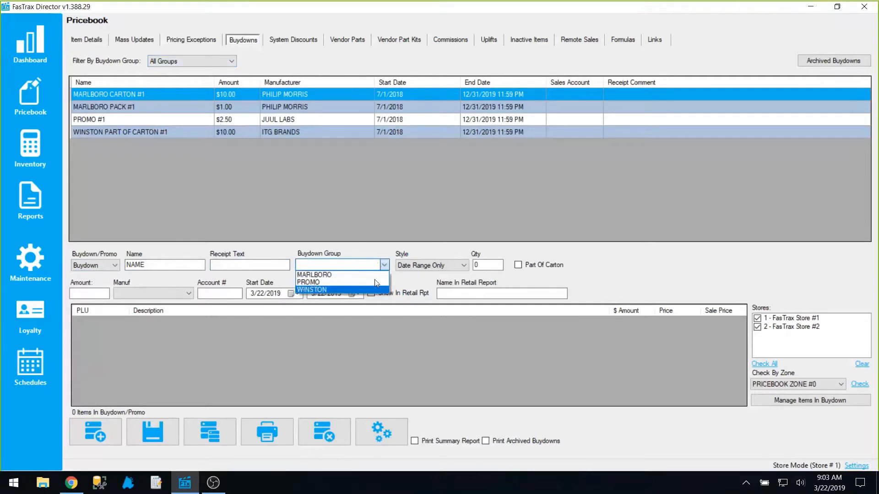
pyautogui.click(386, 264)
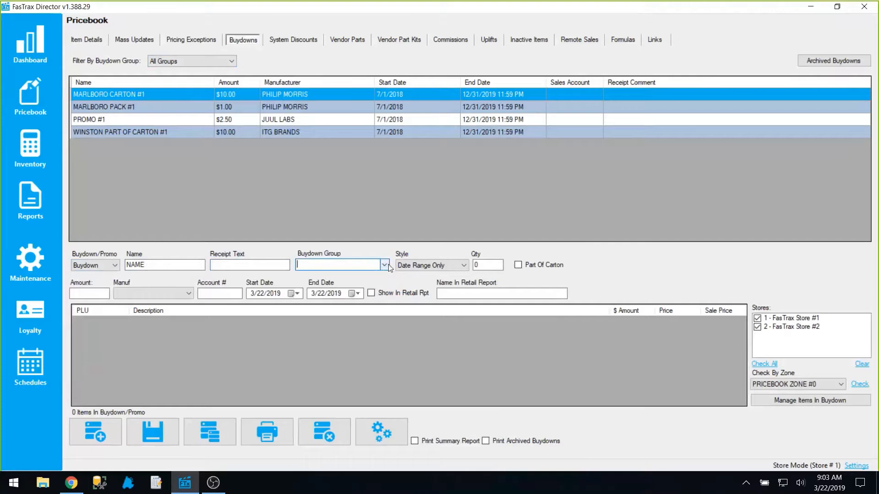
# Set the new buydown's style to Qty Only with a quantity of 25.
pyautogui.click(423, 266)
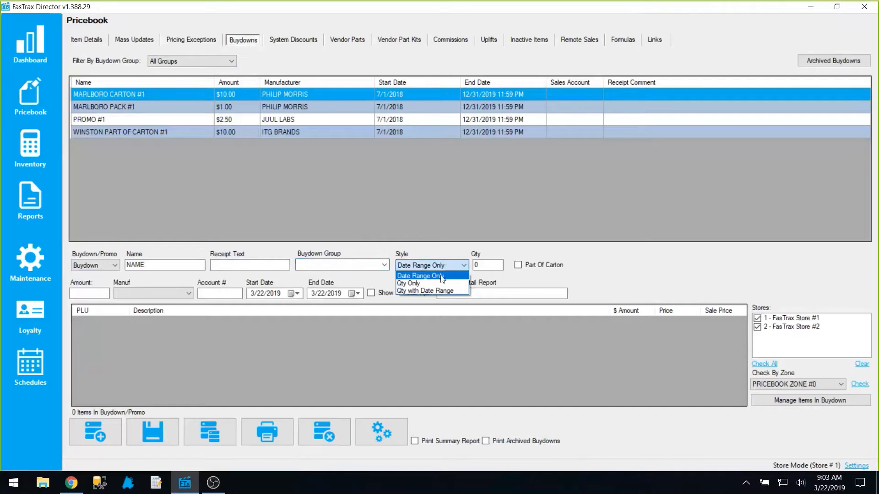
pyautogui.click(408, 284)
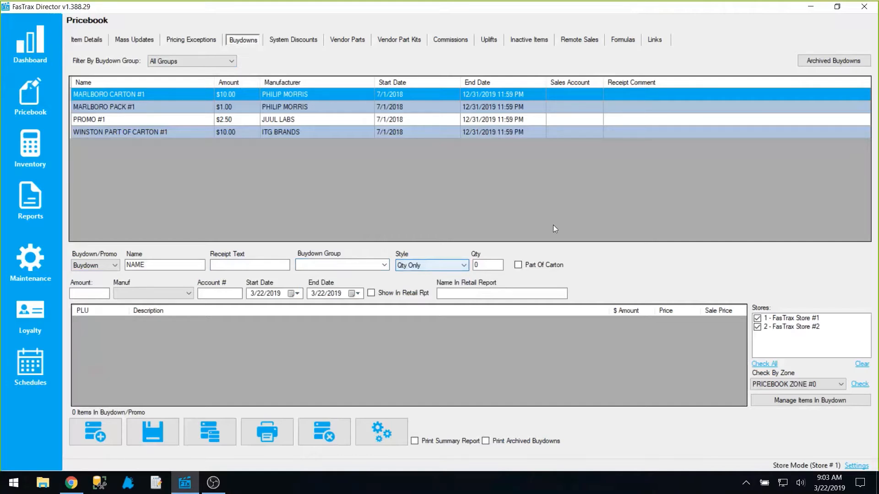
pyautogui.click(478, 266)
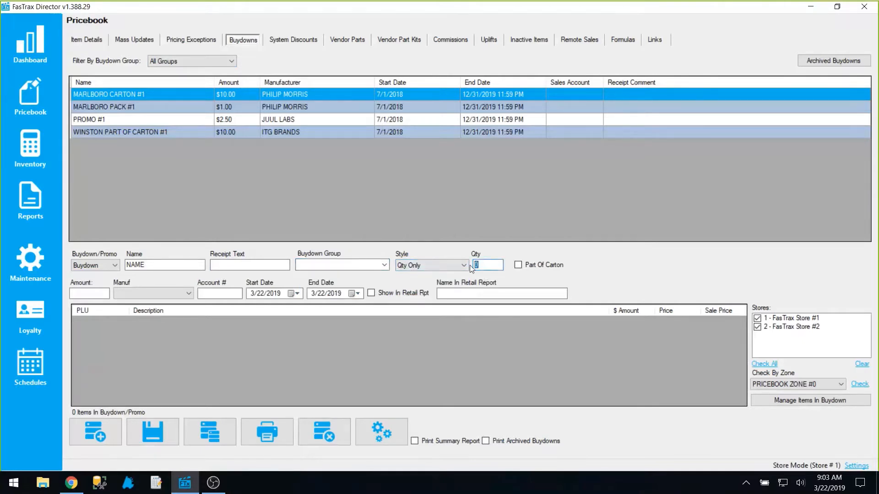
pyautogui.write('25')
# Change the new buydown's style to Qty with Date Range.
pyautogui.click(461, 265)
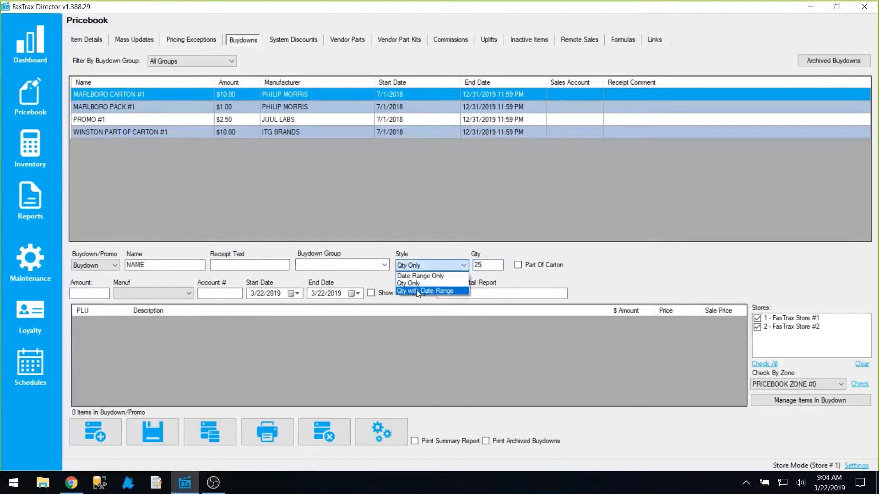
pyautogui.click(416, 290)
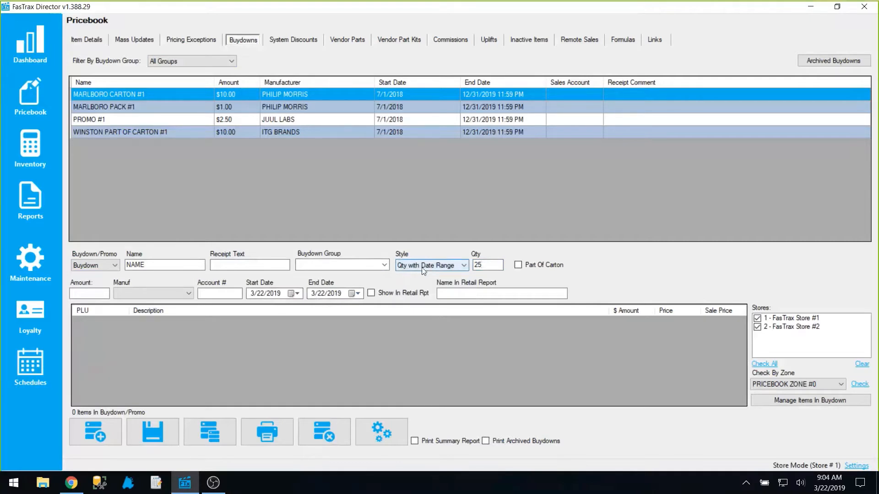
pyautogui.moveTo(485, 265); pyautogui.dragTo(473, 264)
pyautogui.click(486, 264)
# Examine the new buydown's amount, manufacturer list, account number, name and retail report name fields.
pyautogui.click(89, 294)
pyautogui.click(127, 295)
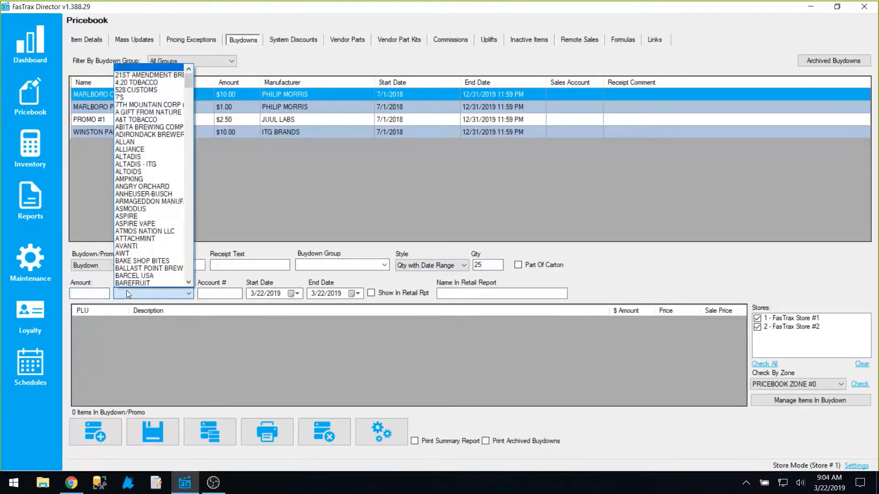
pyautogui.click(213, 294)
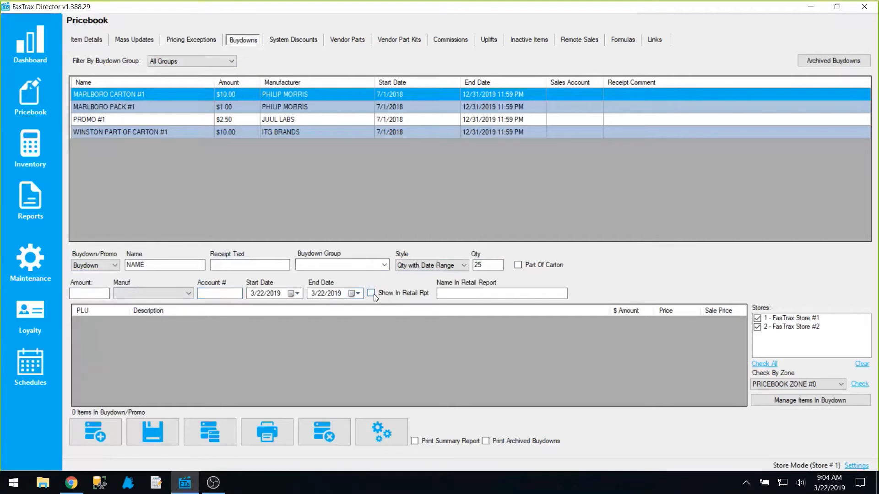
pyautogui.click(466, 295)
pyautogui.doubleClick(135, 265)
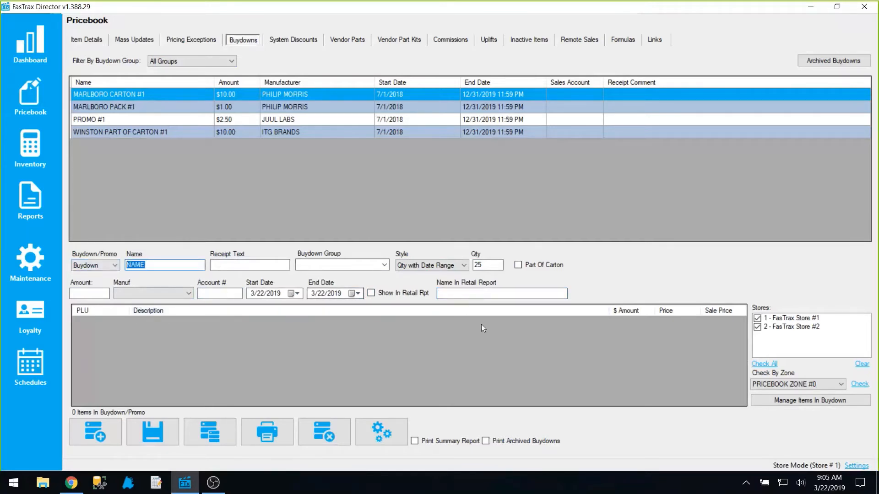
pyautogui.click(484, 294)
pyautogui.click(484, 294)
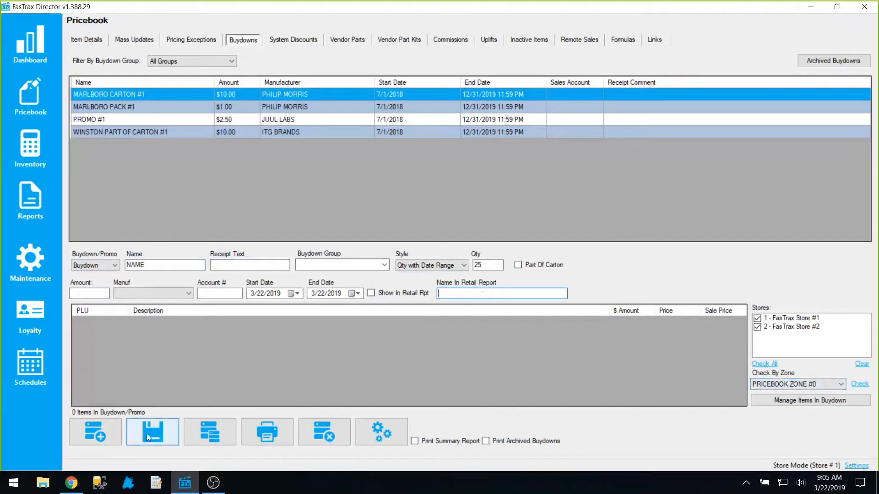
# Load the details of the existing MARLBORO CARTON #1 buydown.
pyautogui.click(120, 94)
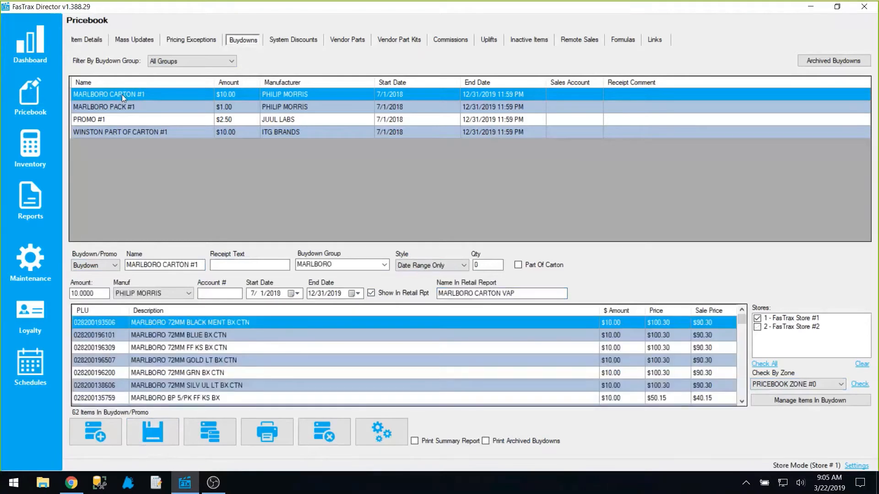
# View the details of the MARLBORO PACK #1 buydown, and return to those of MARLBORO CARTON #1.
pyautogui.click(133, 103)
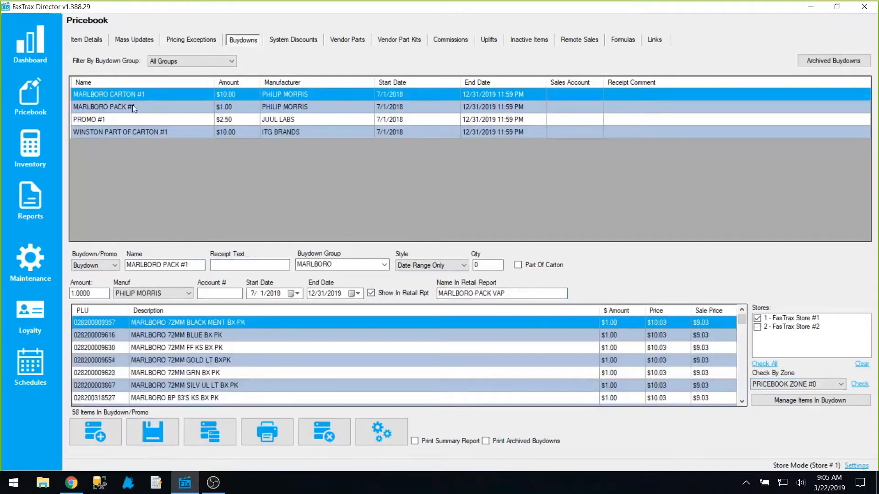
pyautogui.click(134, 100)
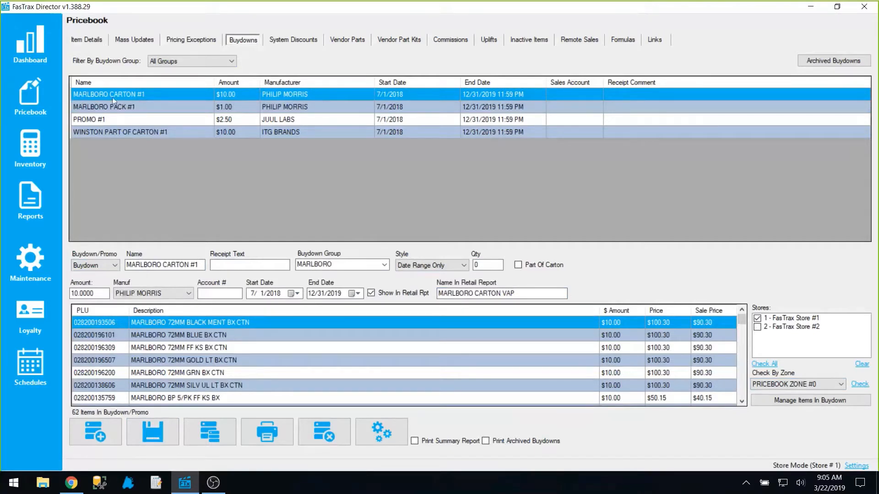
# Look up items whose description contains "marl" and open the item details of MARLBORO BP BLEND 27 KS BX PK.
pyautogui.click(88, 41)
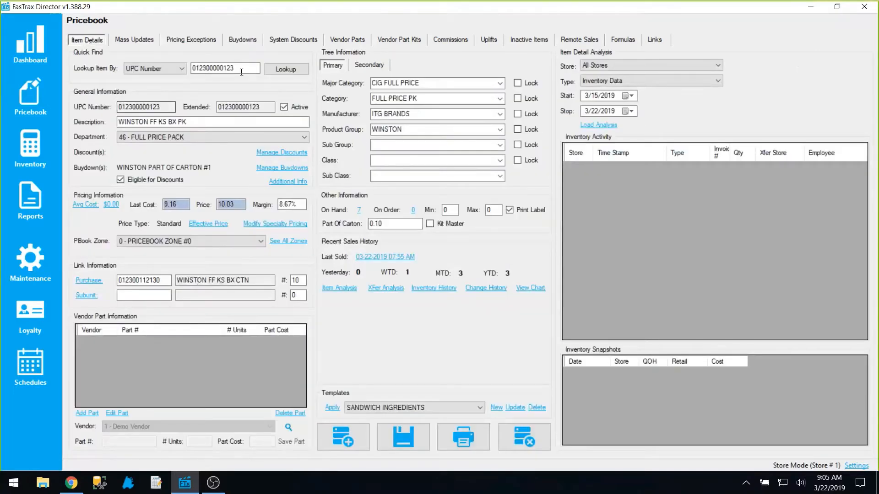
pyautogui.click(154, 69)
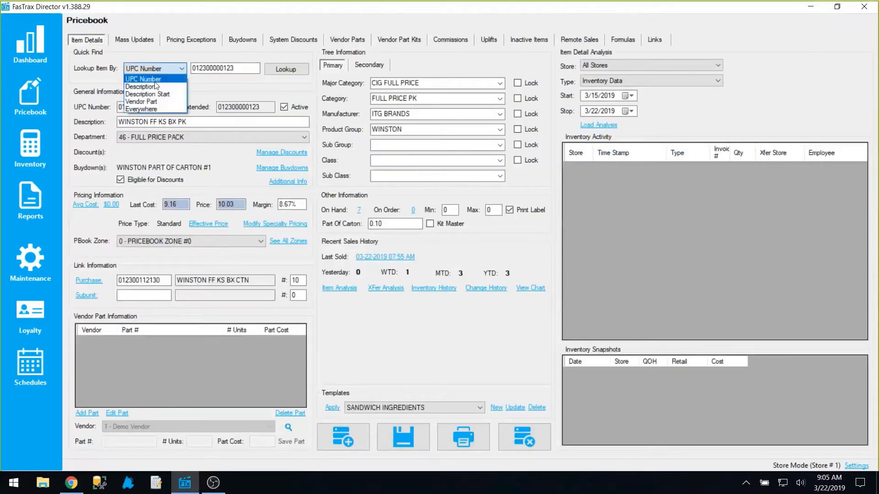
pyautogui.click(156, 86)
pyautogui.press('Tab')
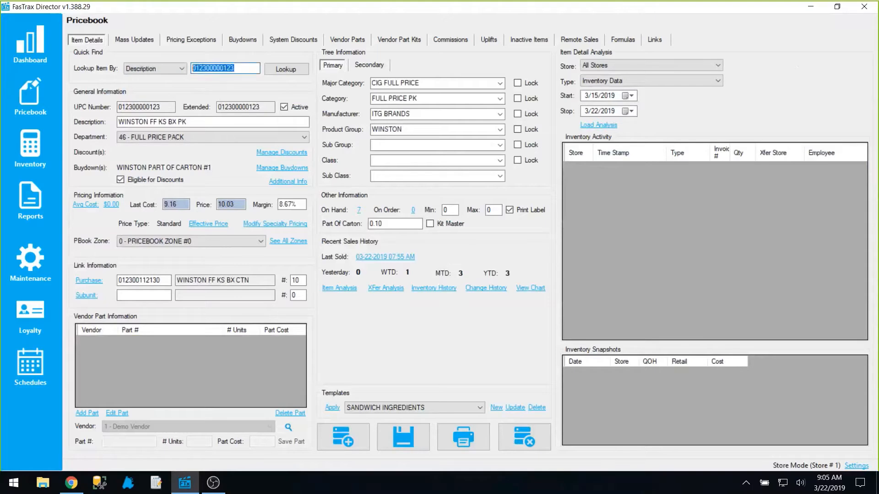
pyautogui.write('marl')
pyautogui.press('Return')
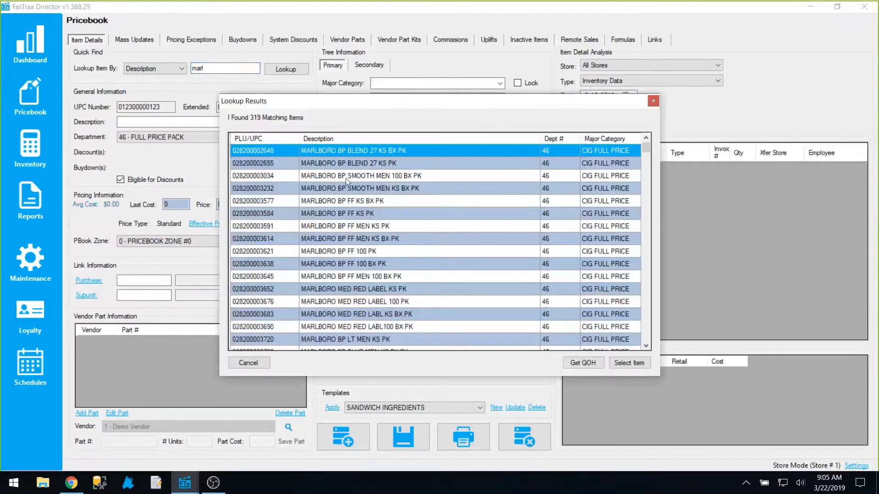
pyautogui.doubleClick(359, 153)
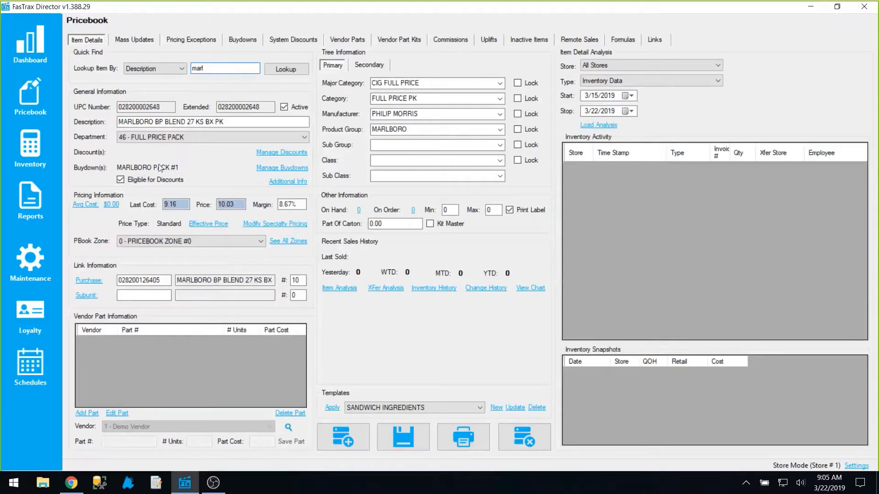
# Examine the buydowns this item belongs to and the buydowns it can be added to, keeping MARLBORO CARTON #1 chosen, and close the list.
pyautogui.click(268, 168)
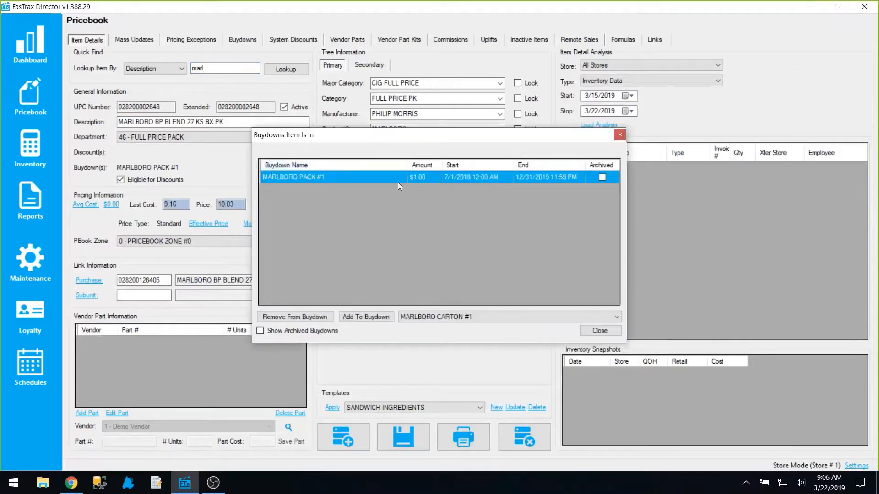
pyautogui.click(448, 317)
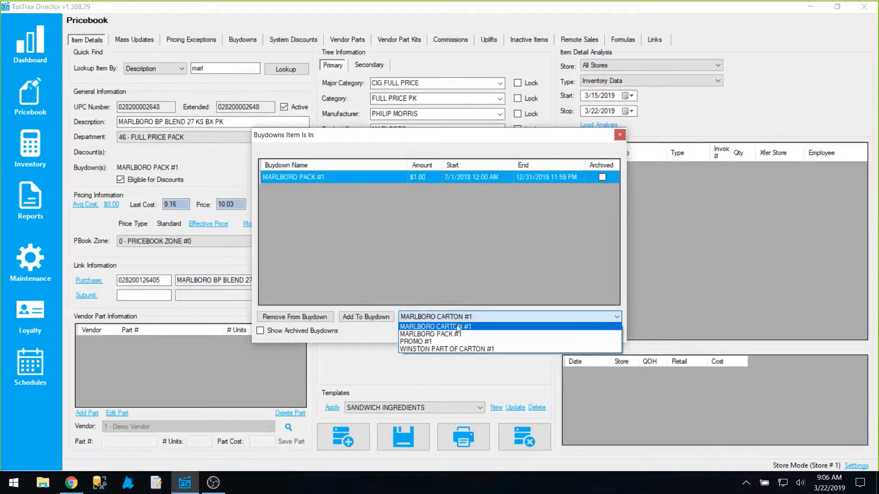
pyautogui.click(456, 325)
pyautogui.click(298, 318)
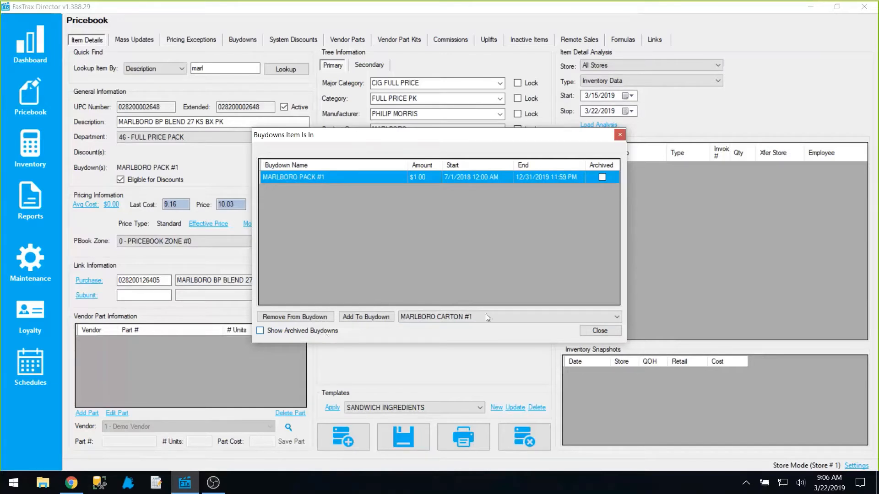
pyautogui.click(591, 332)
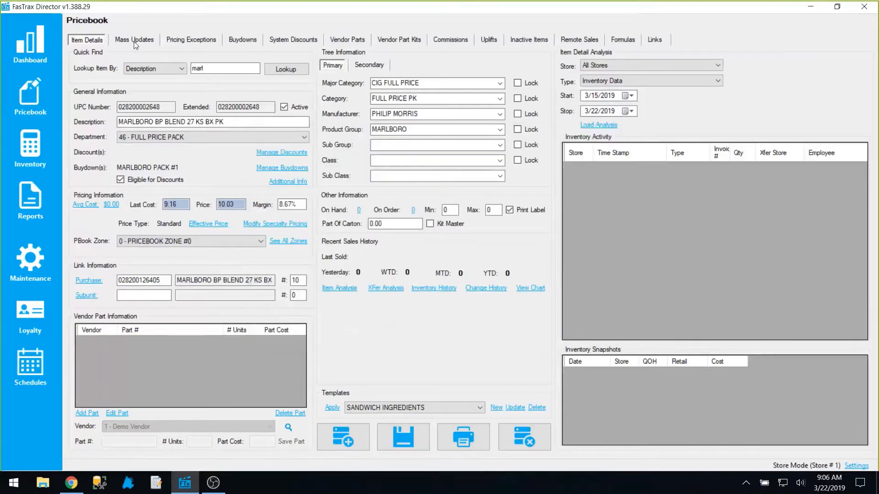
pyautogui.click(133, 41)
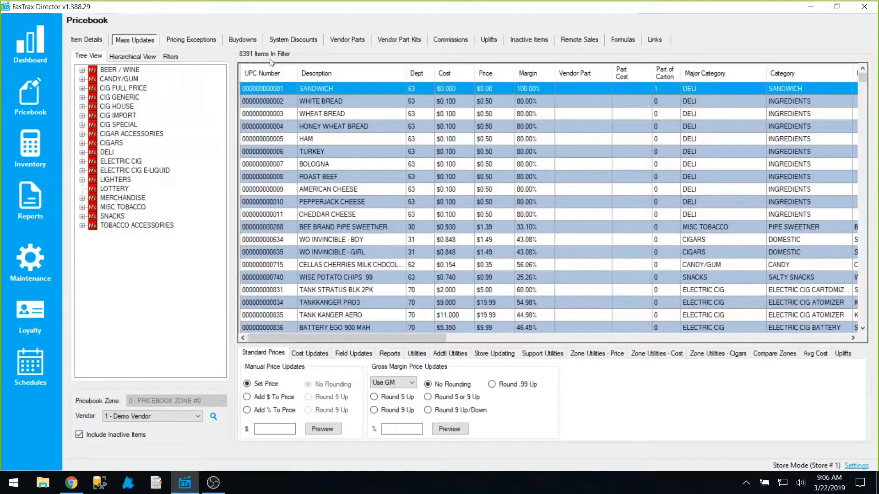
pyautogui.click(364, 73)
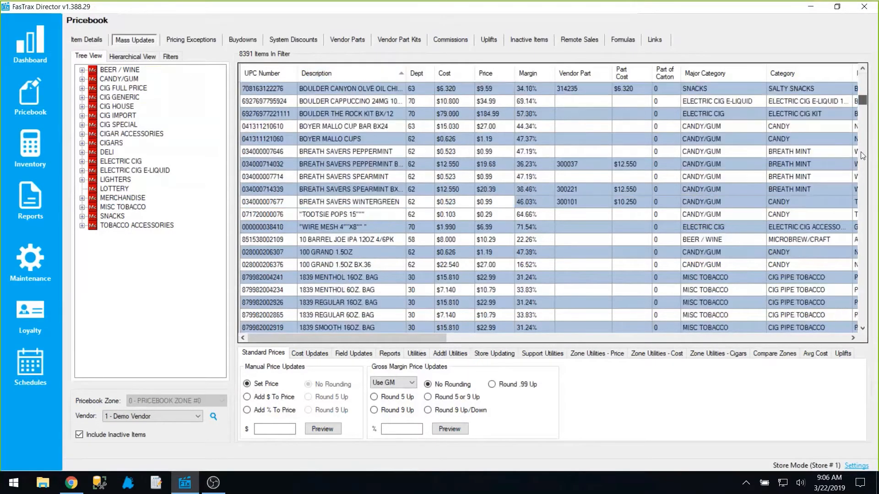
pyautogui.moveTo(860, 152); pyautogui.dragTo(858, 191)
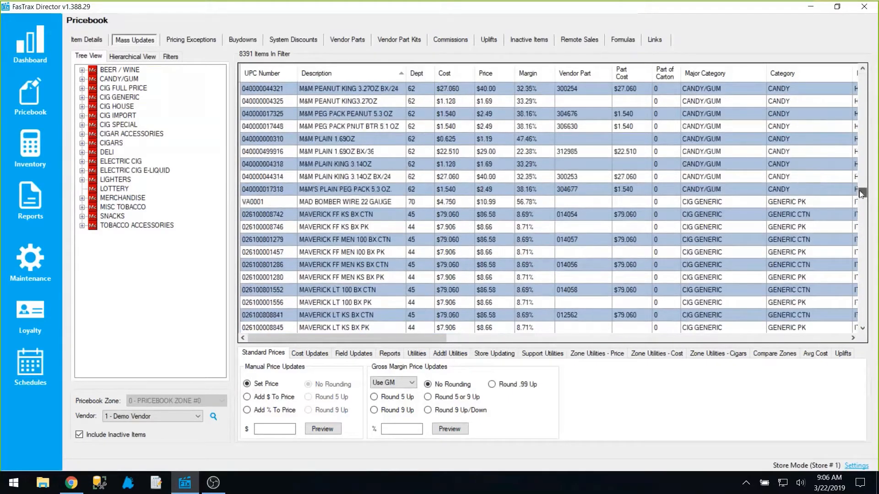
pyautogui.scroll(12, 410, 237)
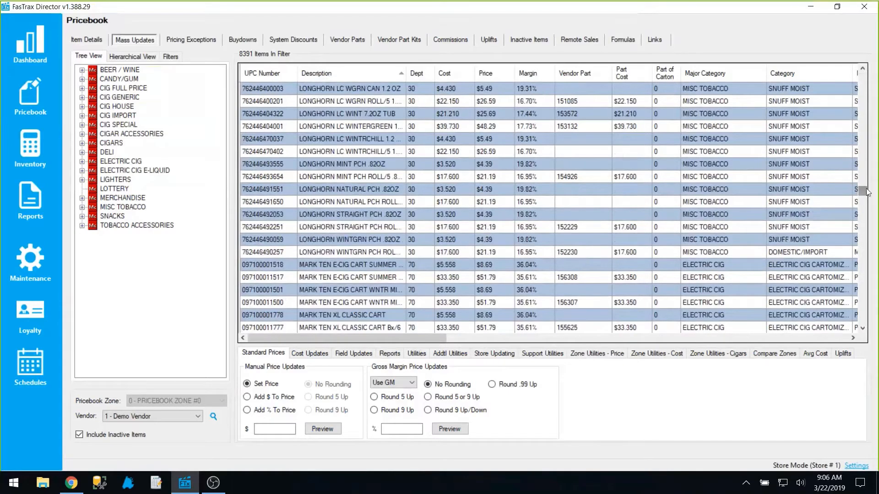
pyautogui.scroll(6, 639, 162)
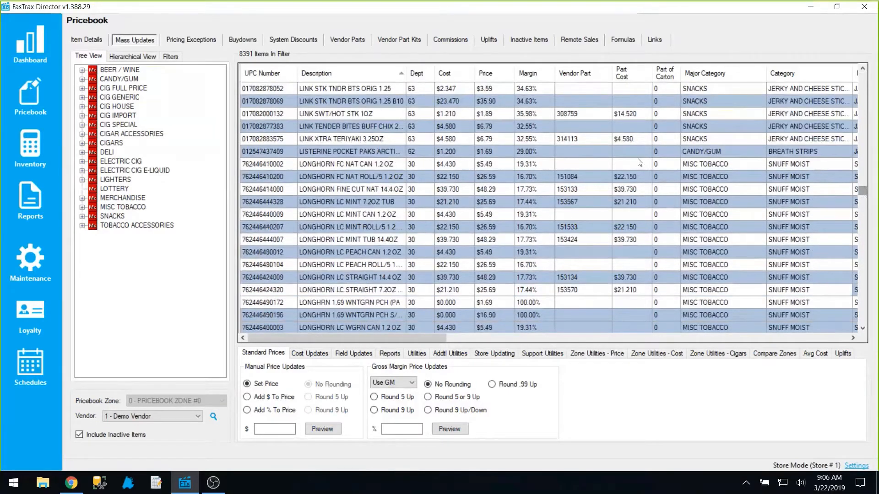
pyautogui.scroll(-10, 518, 188)
pyautogui.click(345, 127)
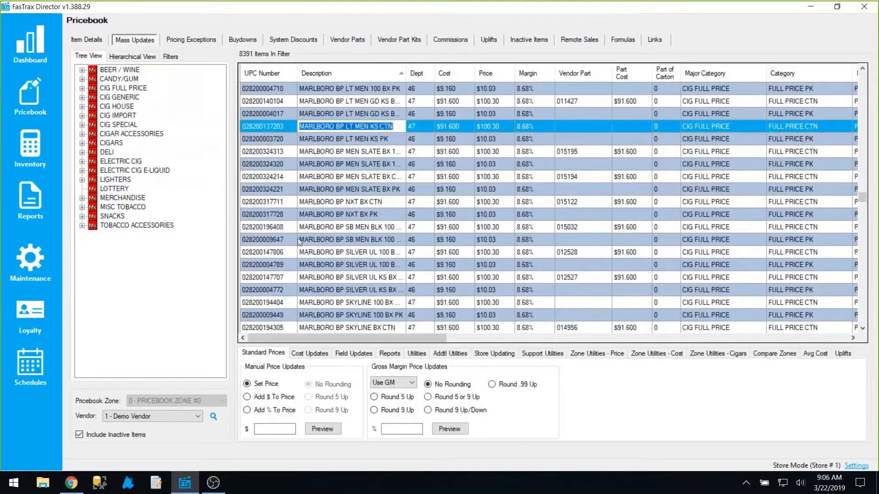
pyautogui.keyDown('shift'); pyautogui.click(257, 256); pyautogui.keyUp('shift')
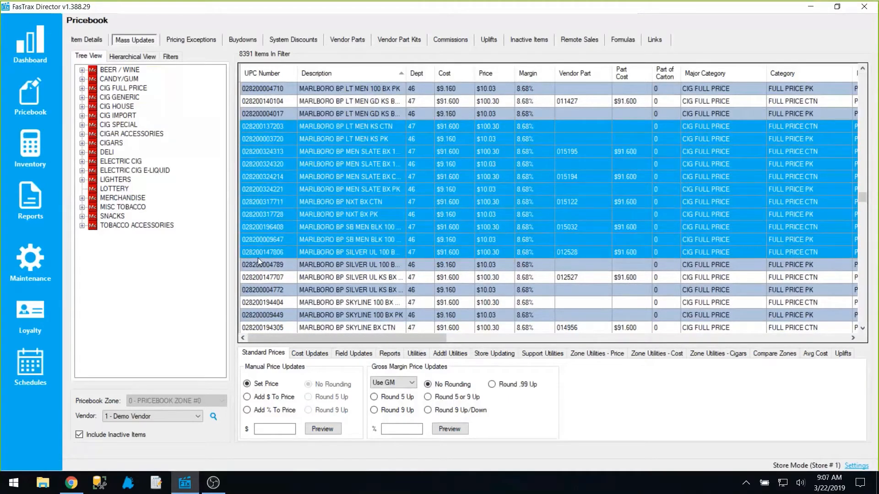
pyautogui.click(424, 359)
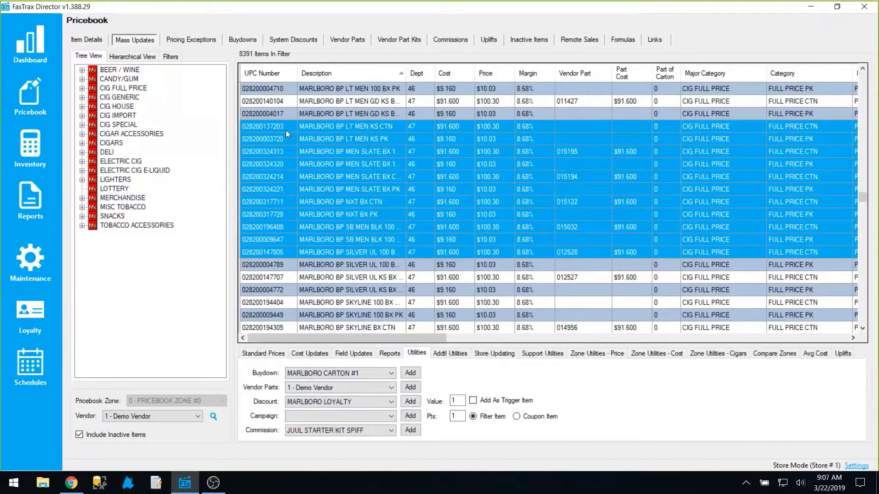
pyautogui.click(271, 127)
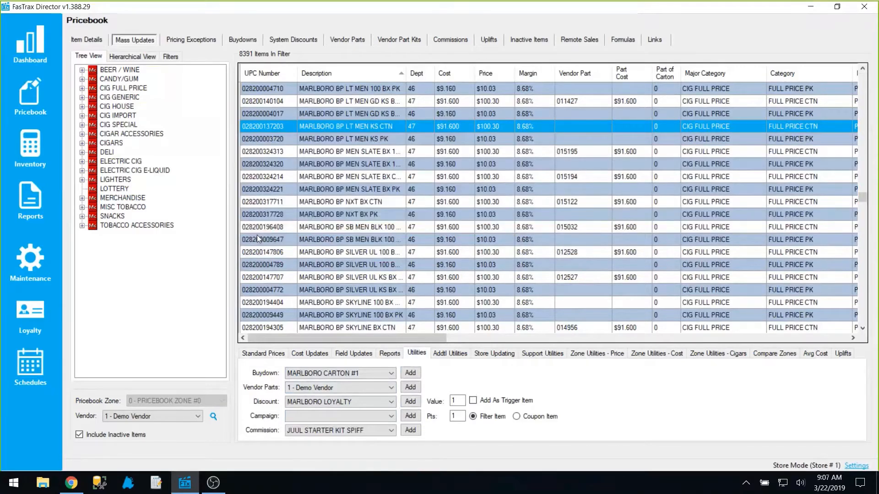
pyautogui.keyDown('shift'); pyautogui.click(257, 234); pyautogui.keyUp('shift')
pyautogui.rightClick(270, 180)
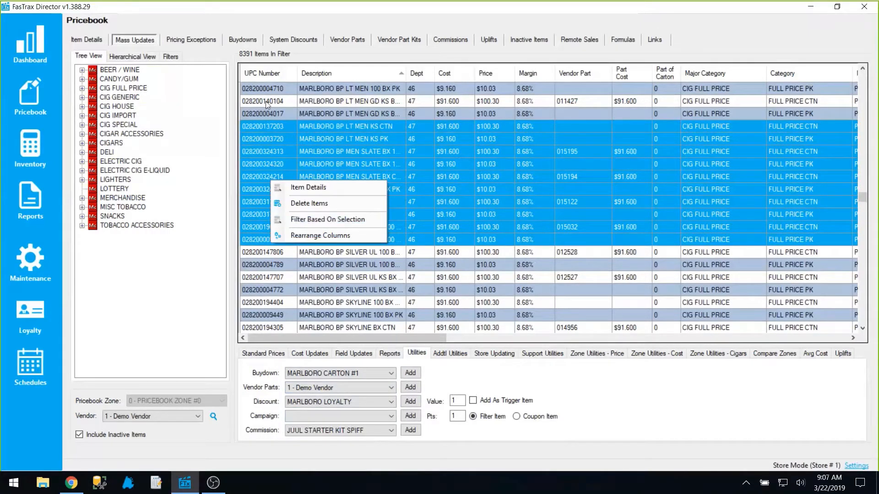
pyautogui.click(218, 62)
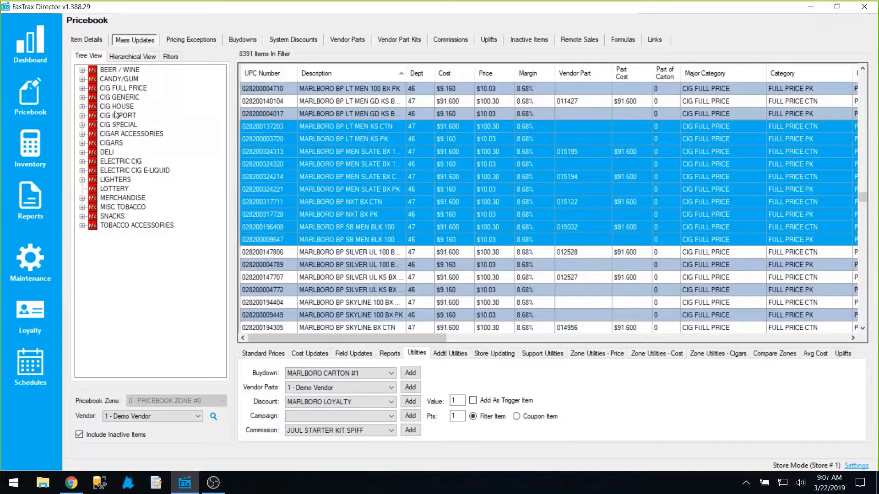
# Filter the items to CIG FULL PRICE, FULL PRICE CTN, PHILIP MORRIS, MARLBORO and choose MARLBORO CARTON #1 as the buydown for adding them.
pyautogui.click(86, 90)
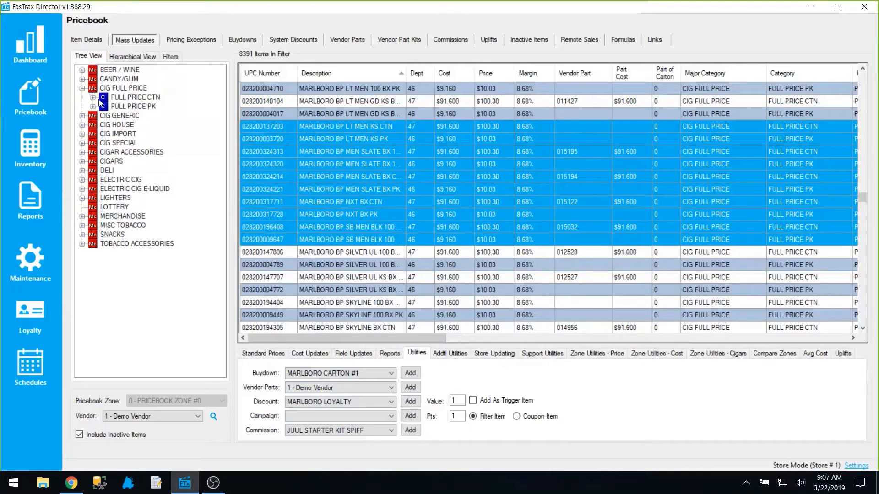
pyautogui.click(94, 98)
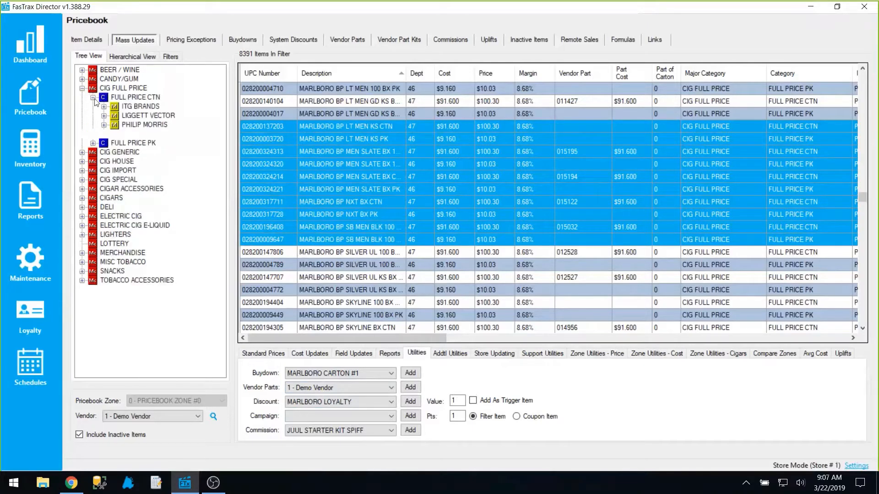
pyautogui.click(105, 125)
pyautogui.click(165, 170)
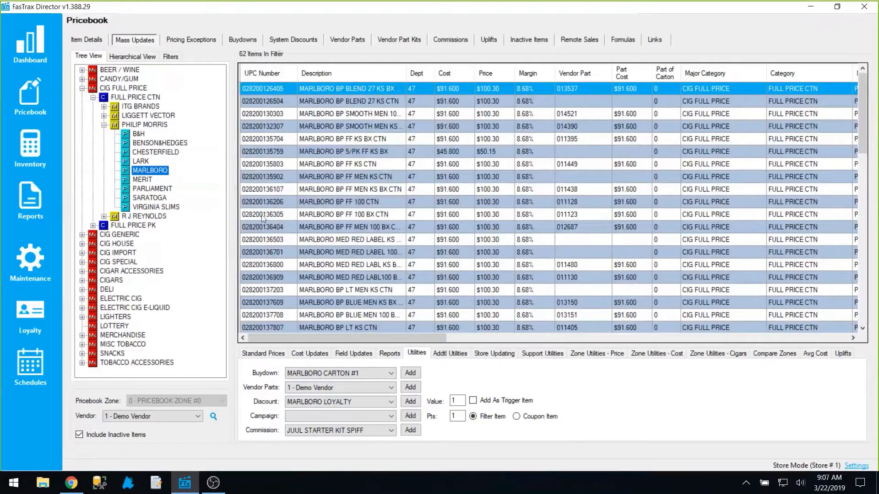
pyautogui.click(390, 374)
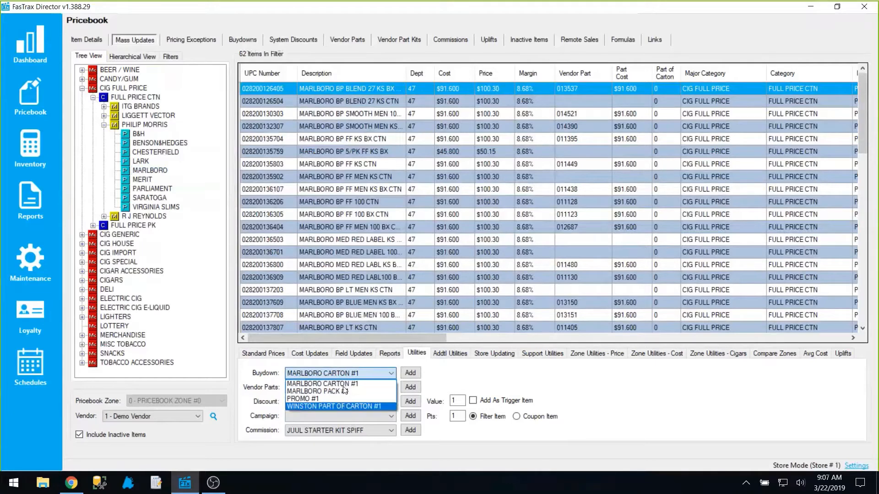
pyautogui.click(339, 384)
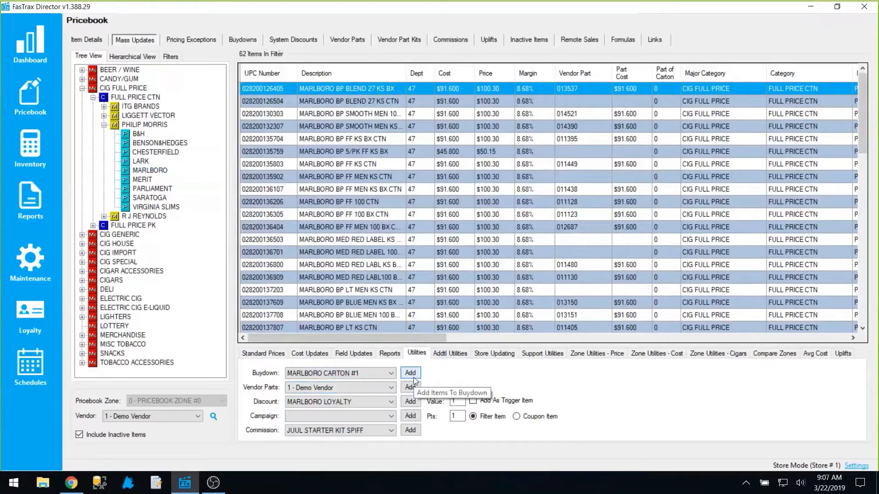
# Show the additional utilities and keep MARLBORO CARTON #1 chosen as the buydown for removing the filtered items.
pyautogui.click(460, 355)
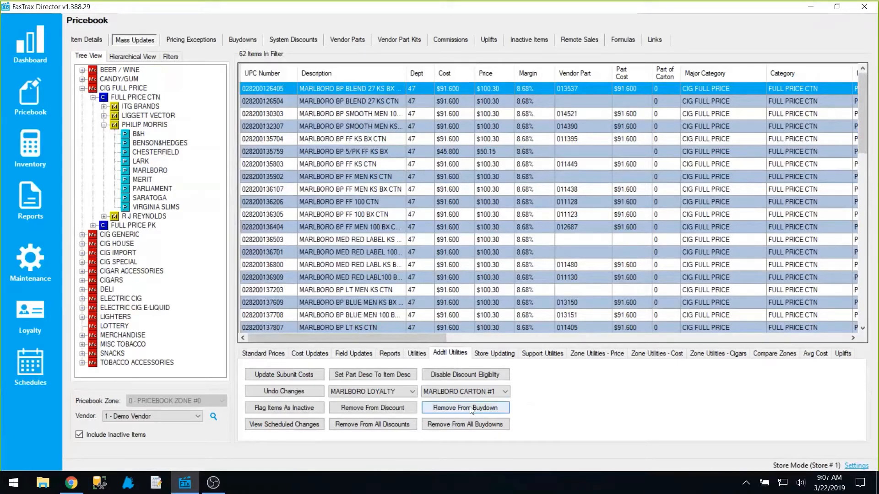
pyautogui.click(470, 392)
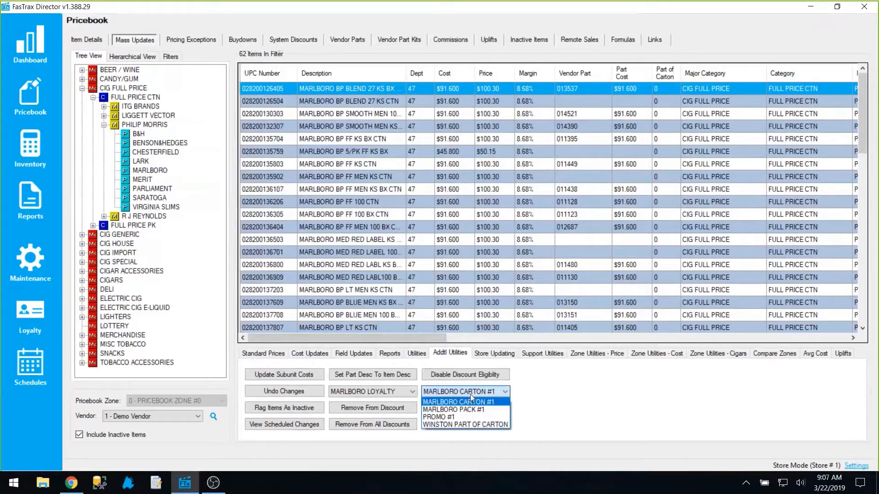
pyautogui.click(471, 398)
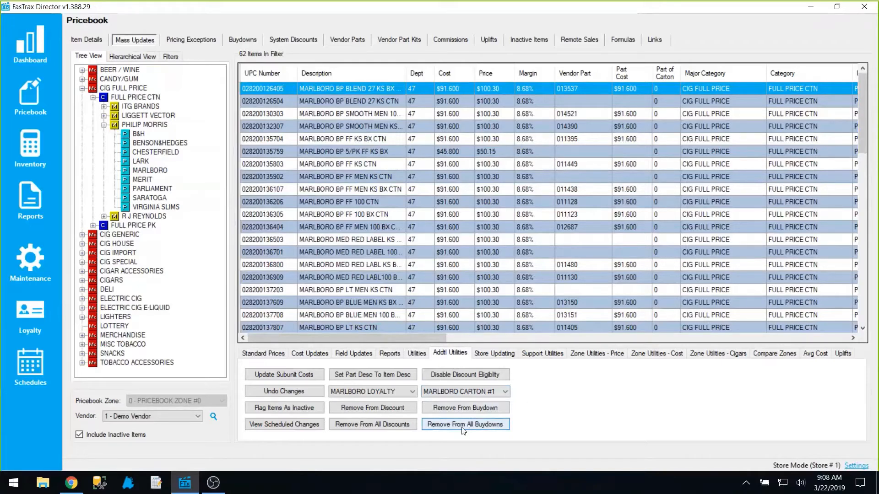
# Open the item management of the buydowns and examine MARLBORO PACK #1, the MARLBORO CARTON #1 items and the department filter.
pyautogui.click(237, 41)
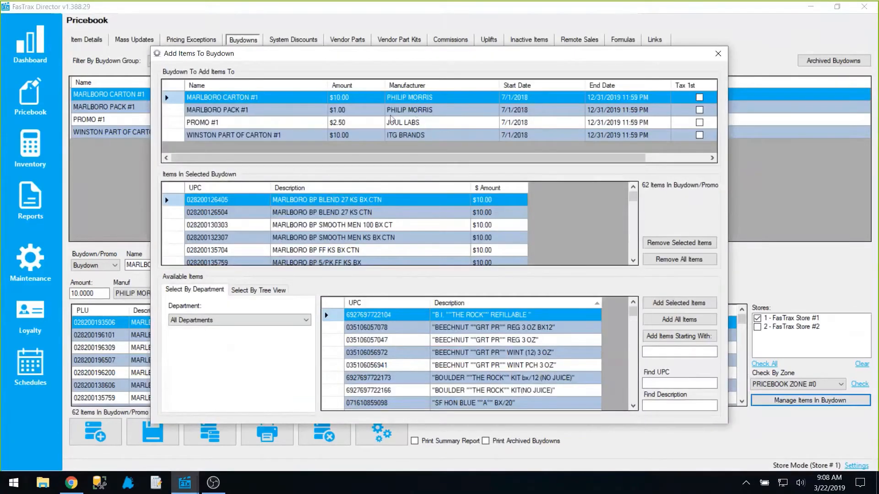
pyautogui.click(230, 111)
pyautogui.click(229, 98)
pyautogui.moveTo(633, 197)
pyautogui.mouseDown()
pyautogui.moveTo(638, 250)
pyautogui.moveTo(640, 185)
pyautogui.mouseUp()
pyautogui.click(233, 319)
pyautogui.click(314, 325)
# Filter the available items by tree view to CIG FULL PRICE, FULL PRICE CTN, PHILIP MORRIS, MARLBORO.
pyautogui.click(258, 289)
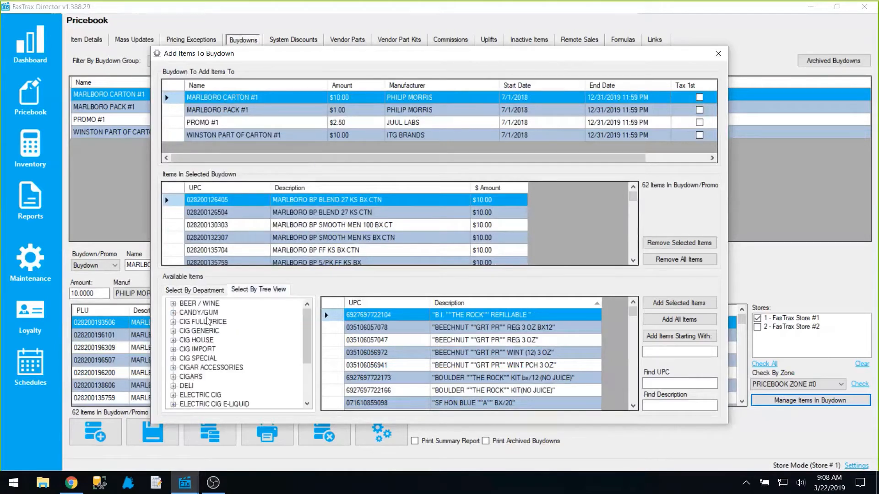
pyautogui.click(173, 321)
pyautogui.doubleClick(193, 331)
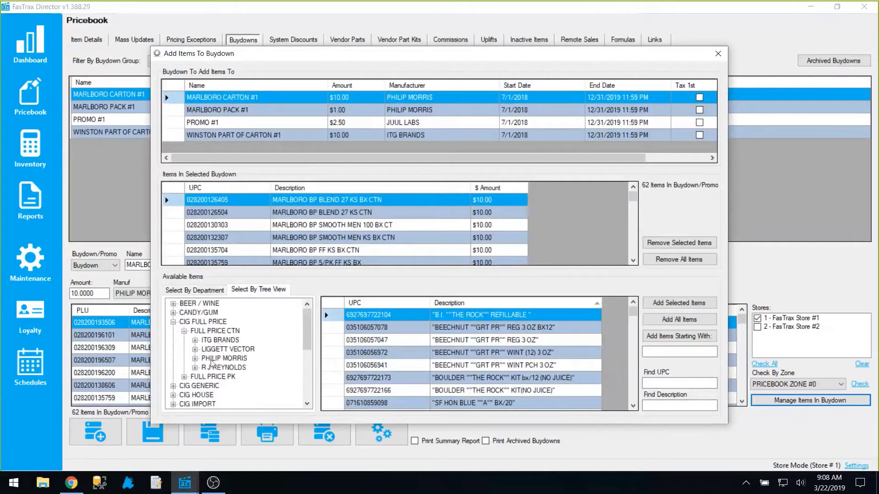
pyautogui.click(195, 359)
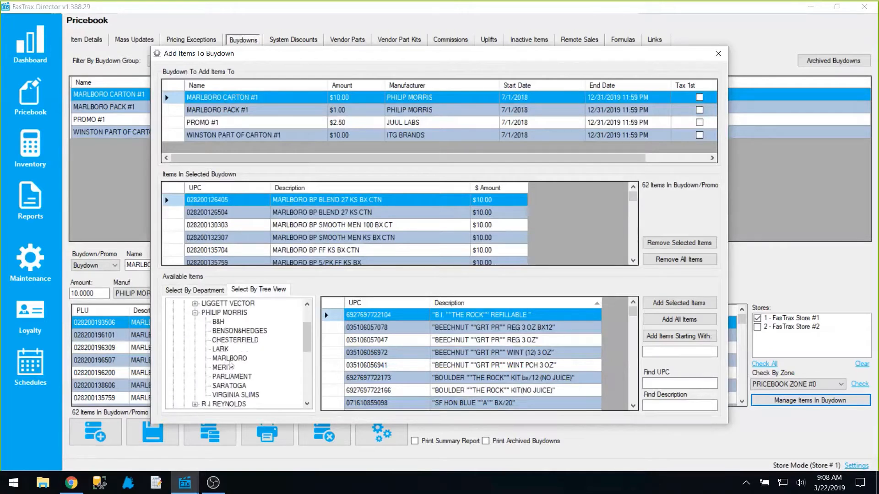
pyautogui.click(230, 359)
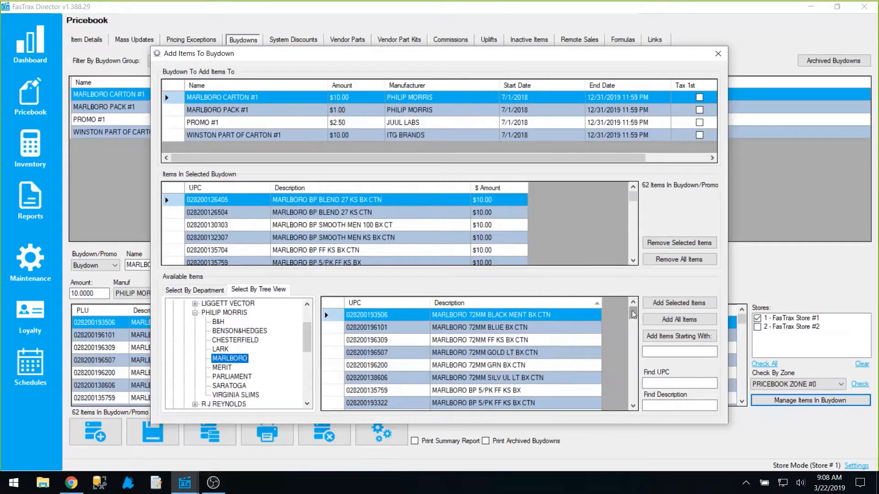
# Review adding items by selecting the MARLBORO 72MM cartons or by descriptions starting with MARLBORO, and close the item management.
pyautogui.moveTo(633, 314)
pyautogui.mouseDown()
pyautogui.moveTo(635, 367)
pyautogui.moveTo(637, 309)
pyautogui.mouseUp()
pyautogui.click(679, 319)
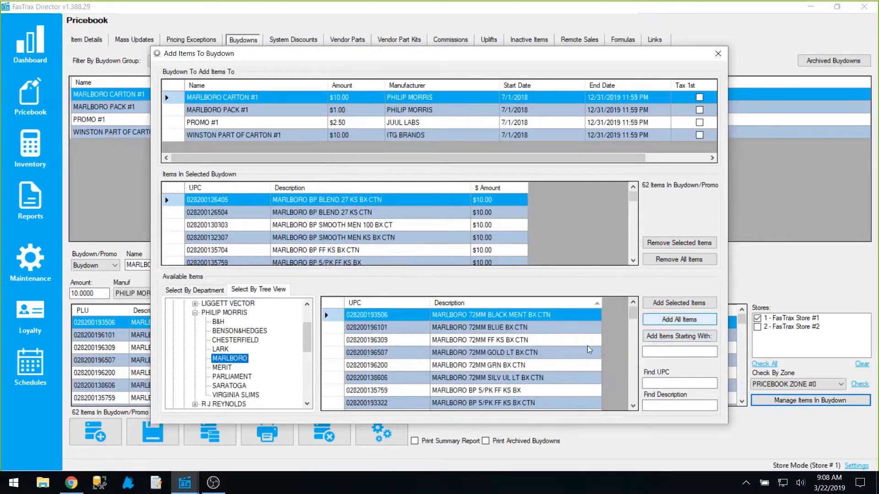
pyautogui.keyDown('shift'); pyautogui.click(510, 381); pyautogui.keyUp('shift')
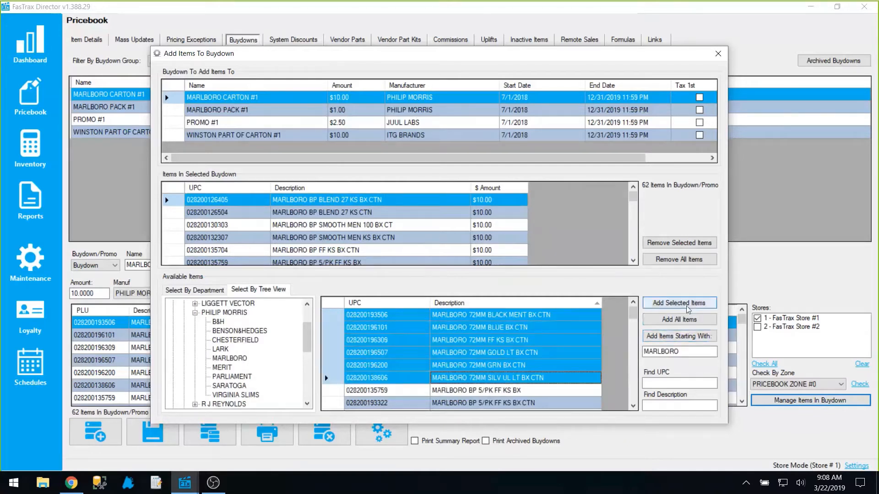
pyautogui.click(545, 368)
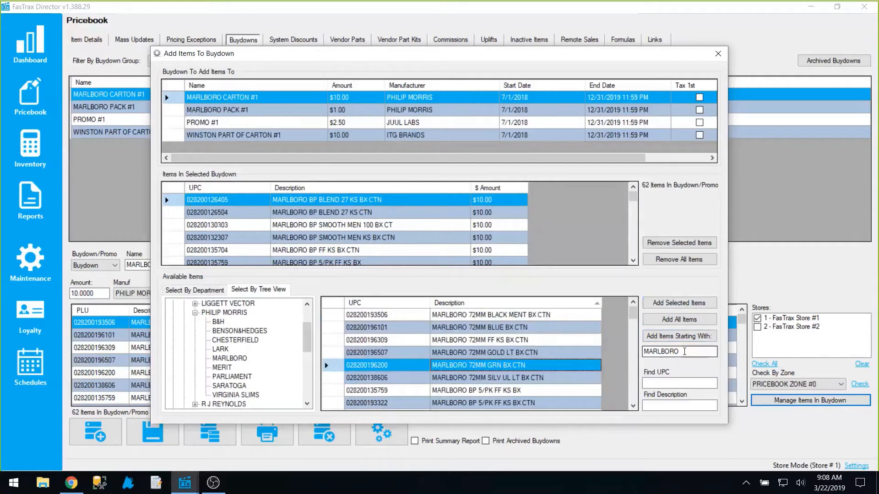
pyautogui.doubleClick(684, 352)
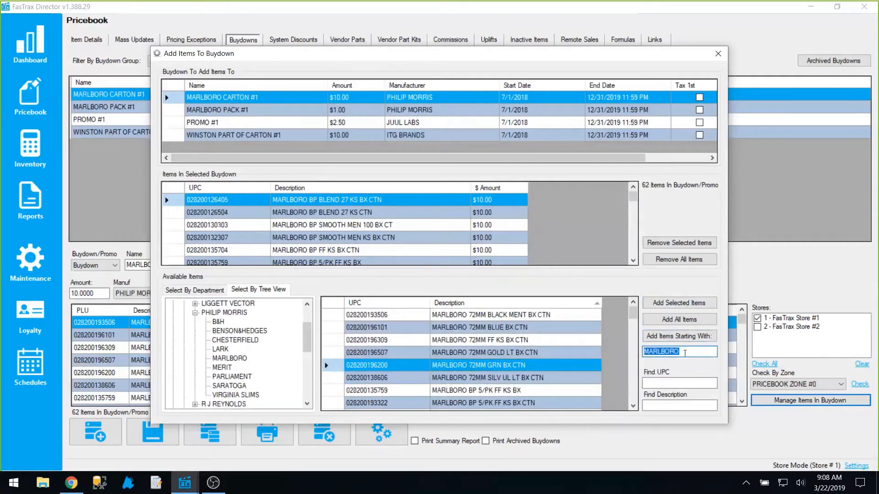
pyautogui.click(684, 353)
pyautogui.click(670, 381)
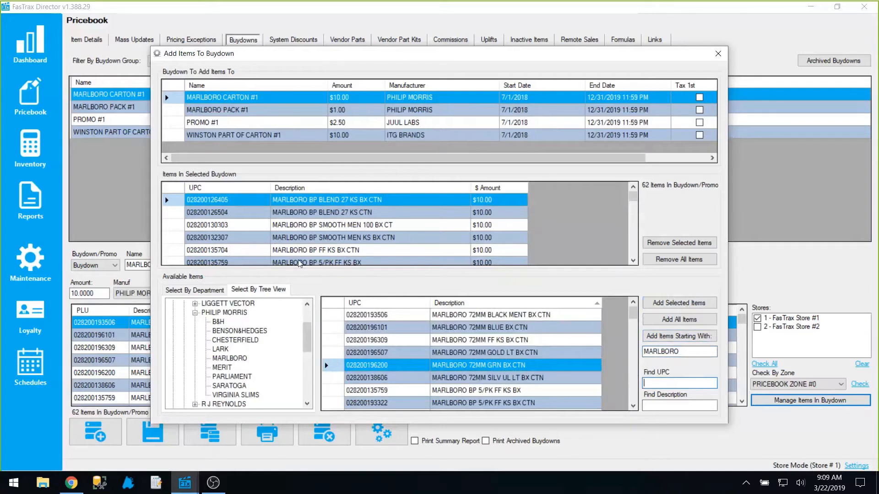
pyautogui.click(717, 53)
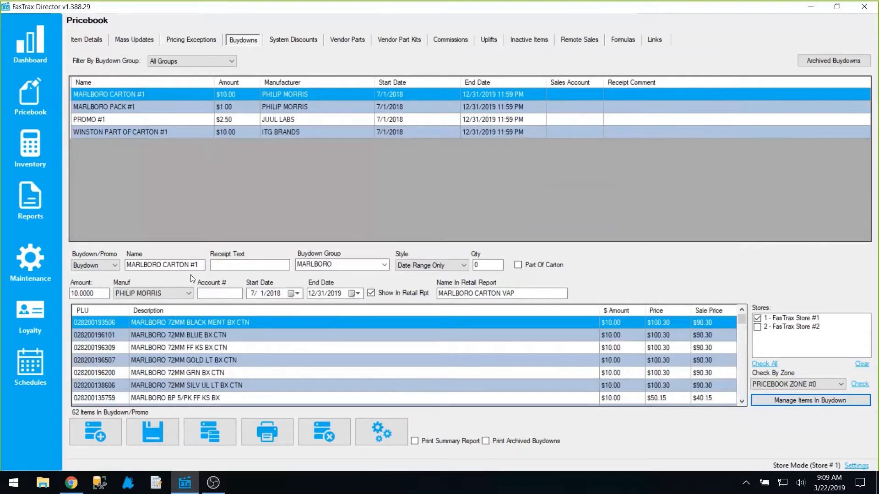
# Examine the buydown groups of MARLBORO CARTON #1, MARLBORO PACK #1, PROMO #1 and WINSTON PART OF CARTON #1.
pyautogui.click(124, 101)
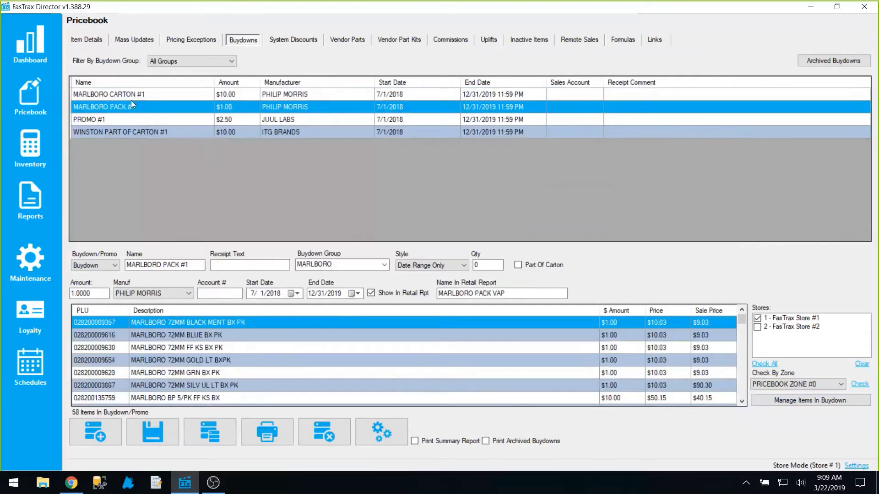
pyautogui.click(146, 90)
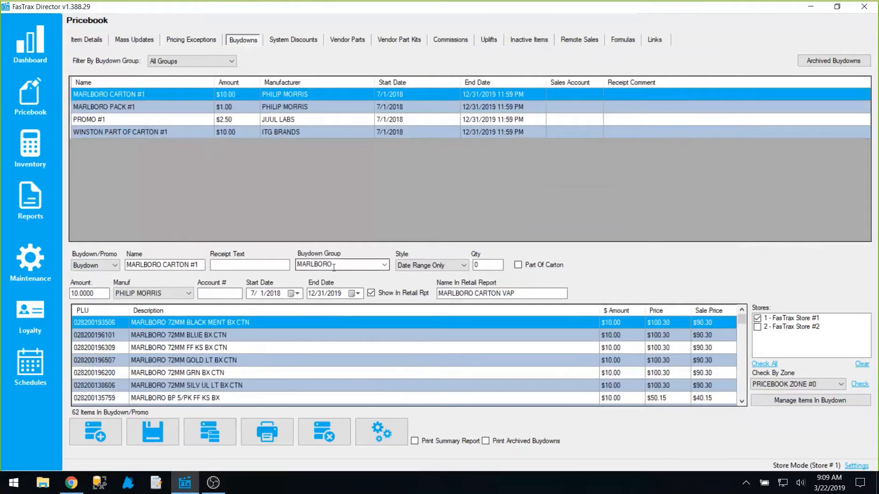
pyautogui.click(111, 111)
pyautogui.click(113, 98)
pyautogui.click(119, 109)
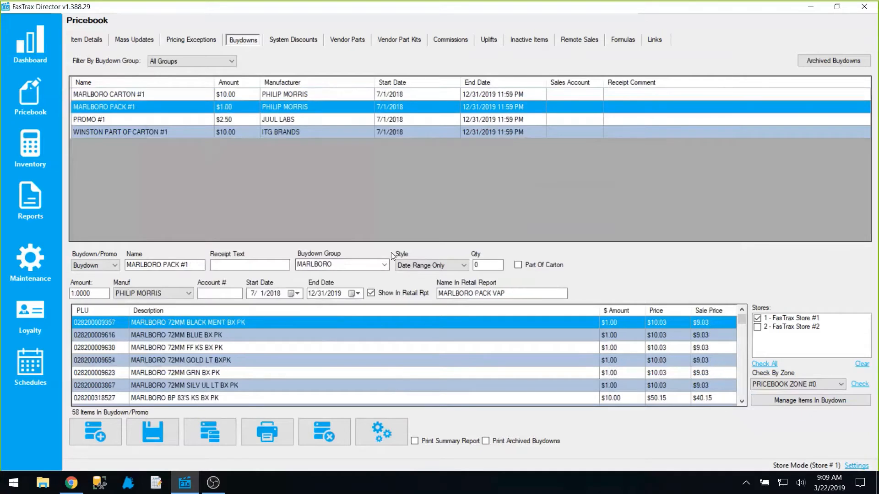
pyautogui.click(349, 265)
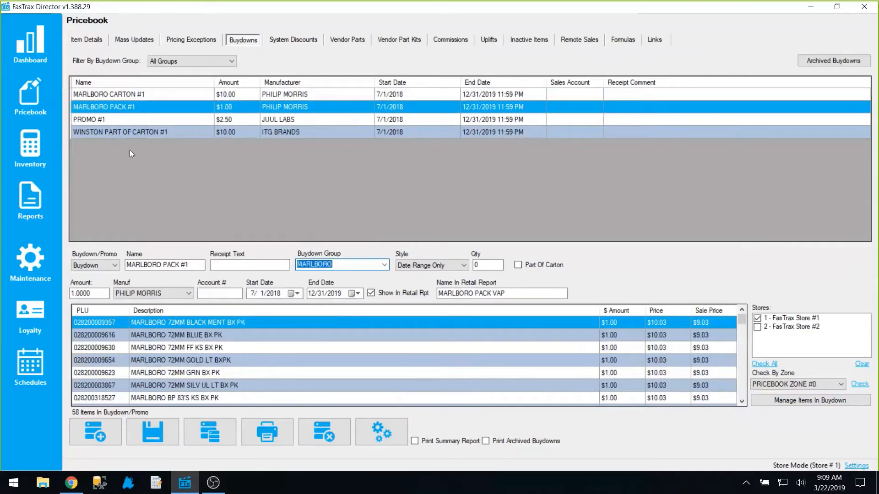
pyautogui.click(132, 118)
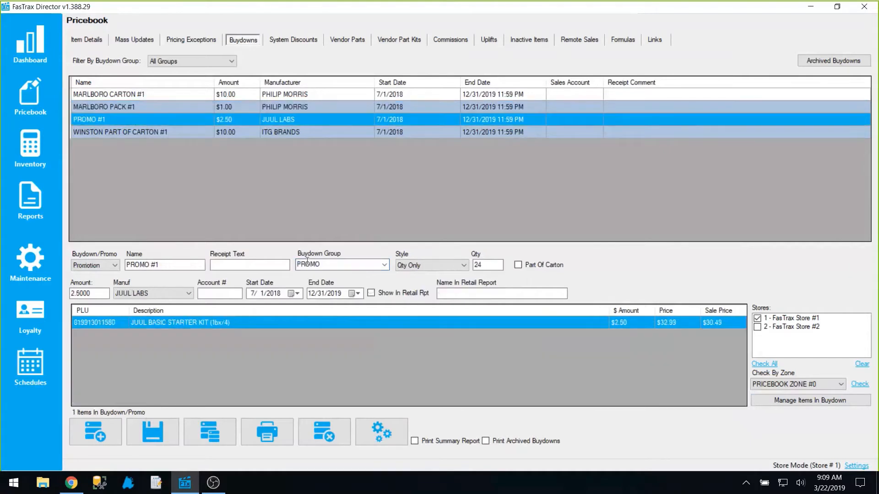
pyautogui.click(118, 133)
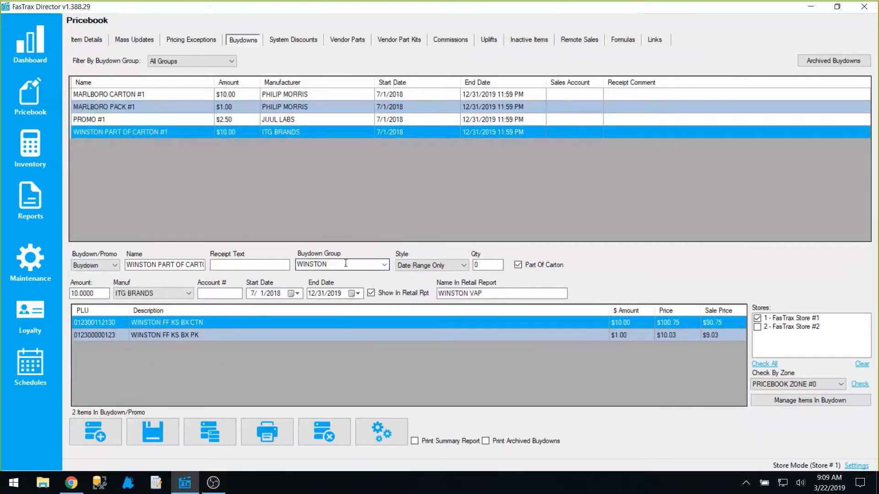
# Filter the buydown list by the groups MARLBORO, WINSTON and PROMO in turn, and return it to All Groups.
pyautogui.click(182, 63)
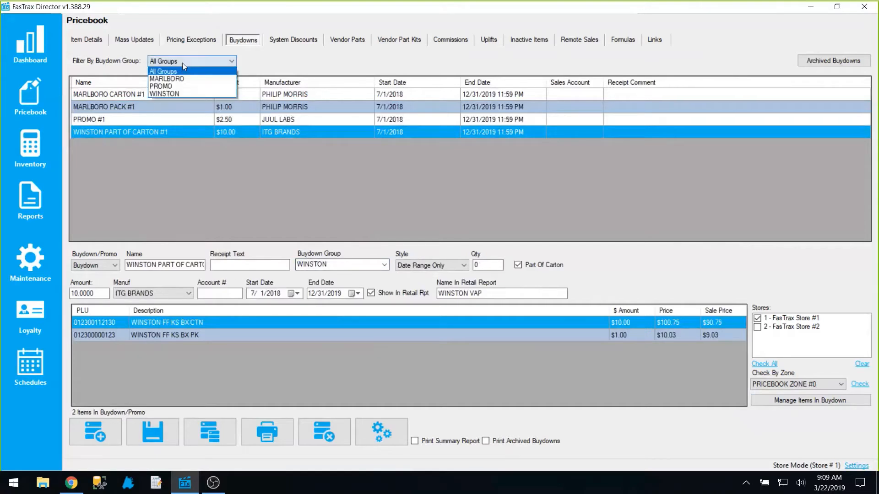
pyautogui.click(174, 78)
pyautogui.click(192, 60)
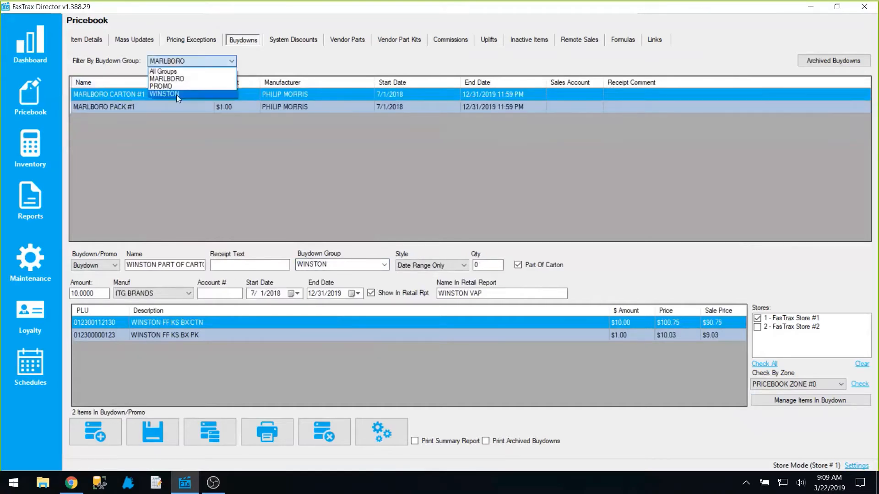
pyautogui.click(177, 95)
pyautogui.click(185, 63)
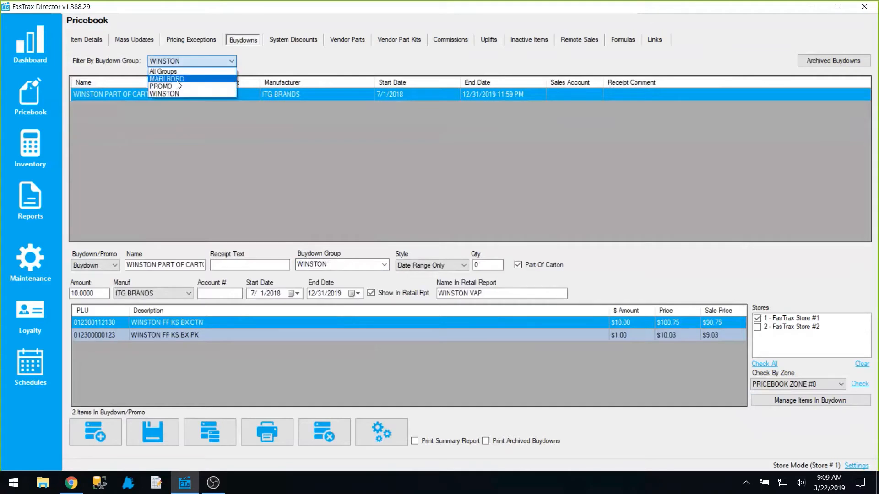
pyautogui.click(177, 86)
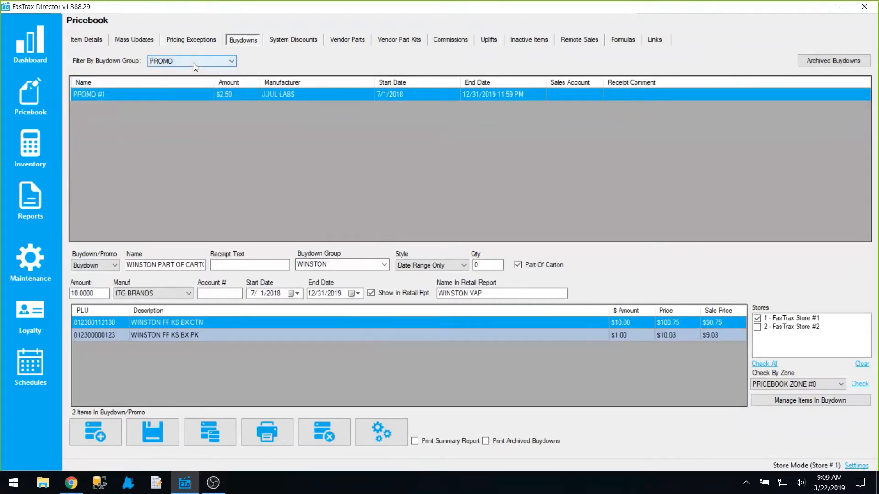
pyautogui.click(193, 63)
pyautogui.click(184, 71)
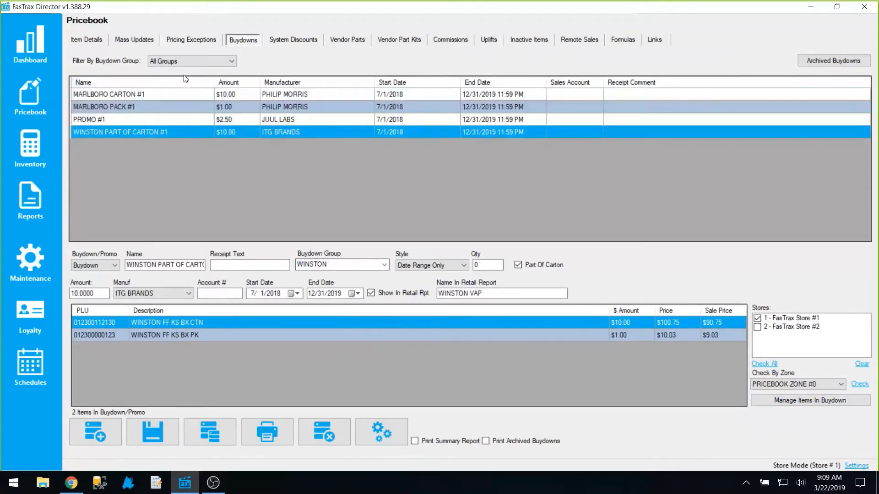
# Examine the WINSTON buydown group and compare the settings of MARLBORO CARTON #1 and MARLBORO PACK #1.
pyautogui.click(333, 266)
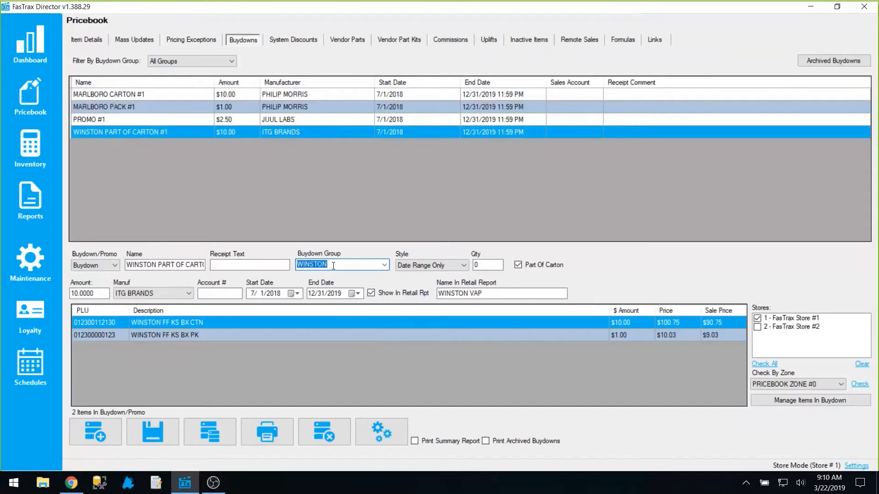
pyautogui.click(156, 95)
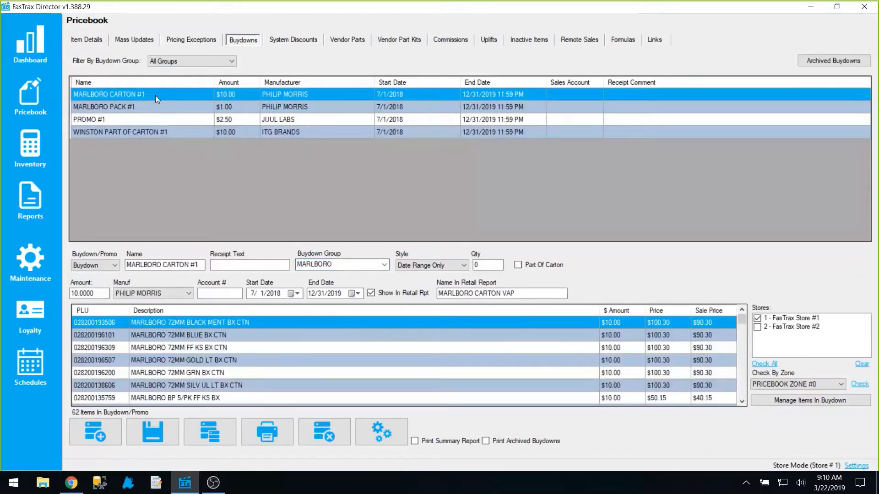
pyautogui.click(116, 107)
pyautogui.click(122, 107)
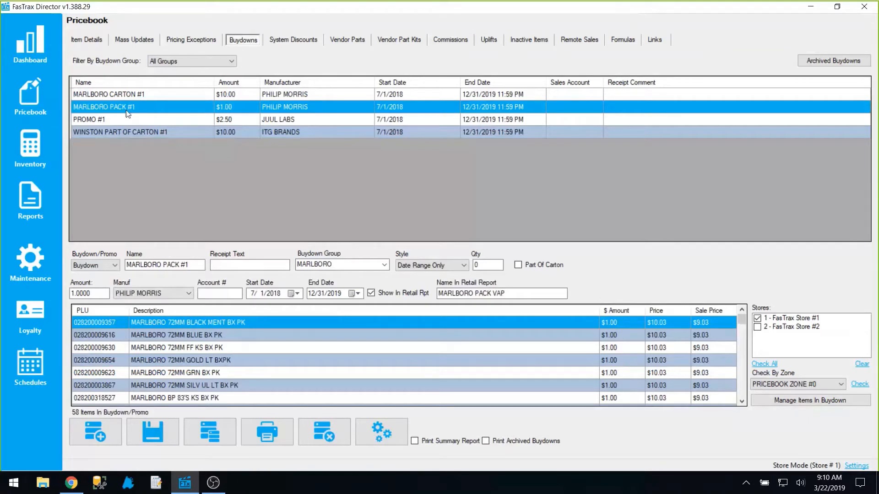
pyautogui.click(141, 98)
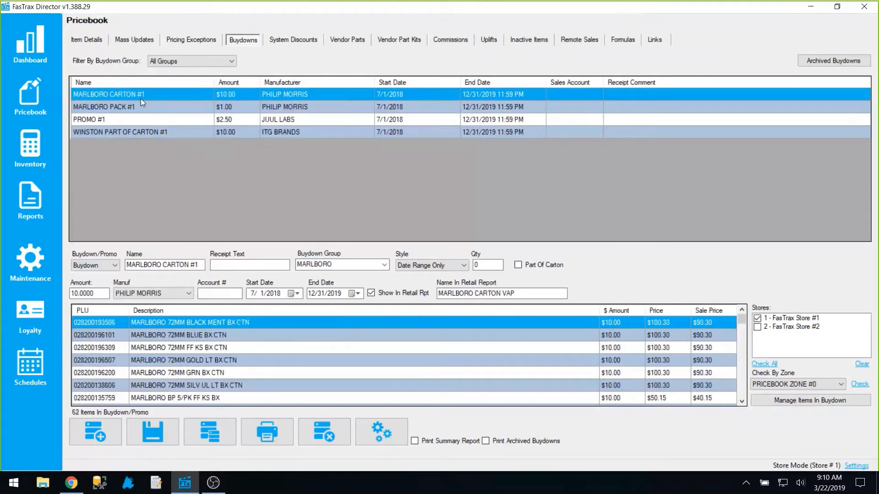
pyautogui.click(143, 109)
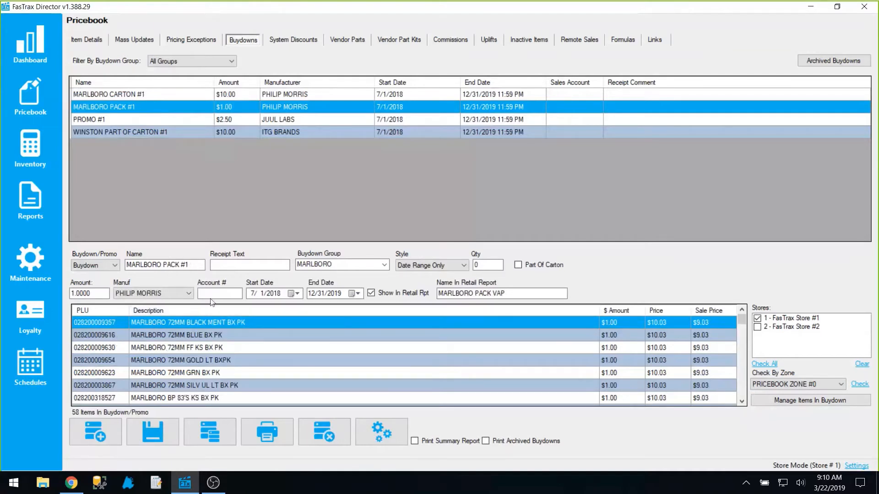
pyautogui.moveTo(72, 293); pyautogui.dragTo(664, 354)
pyautogui.click(153, 95)
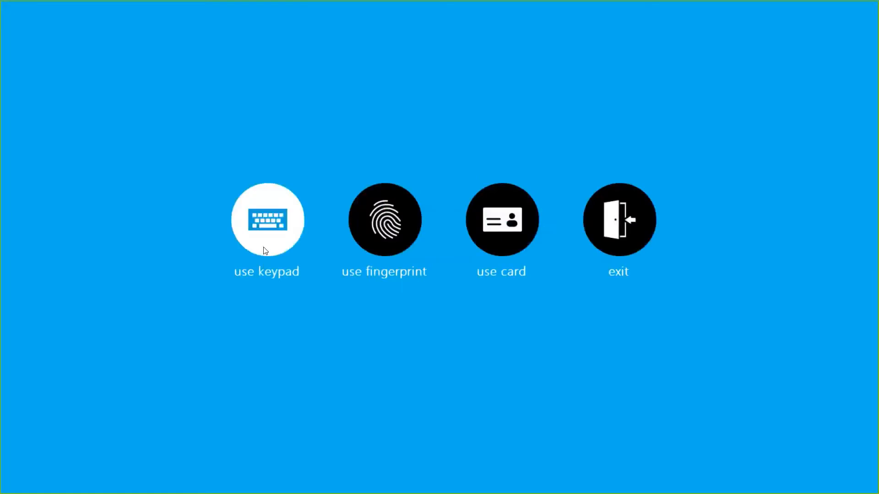
# Sign in to the FasTrax POS with the keypad option and open the sales register.
pyautogui.click(264, 247)
pyautogui.press('Tab')
pyautogui.press('Return')
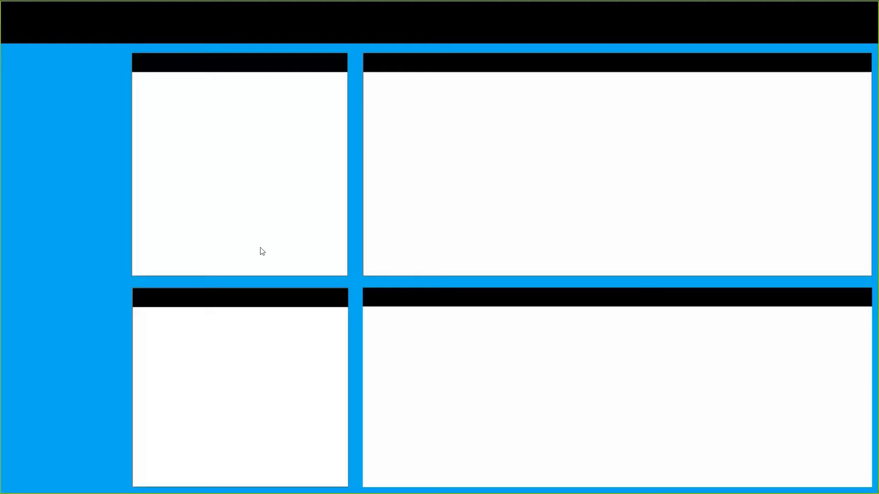
pyautogui.click(51, 112)
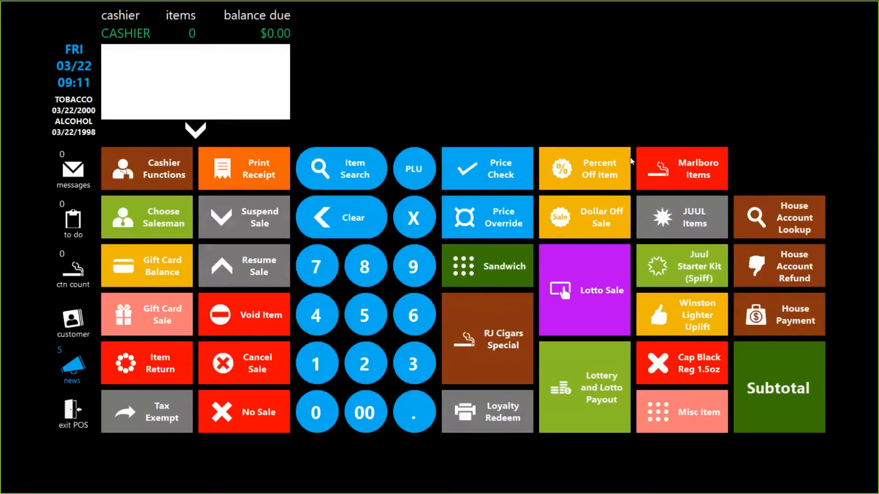
# Ring up the $100.30 MARLBORO BP F item with visual age verification and highlight its buydown line on the receipt.
pyautogui.click(689, 166)
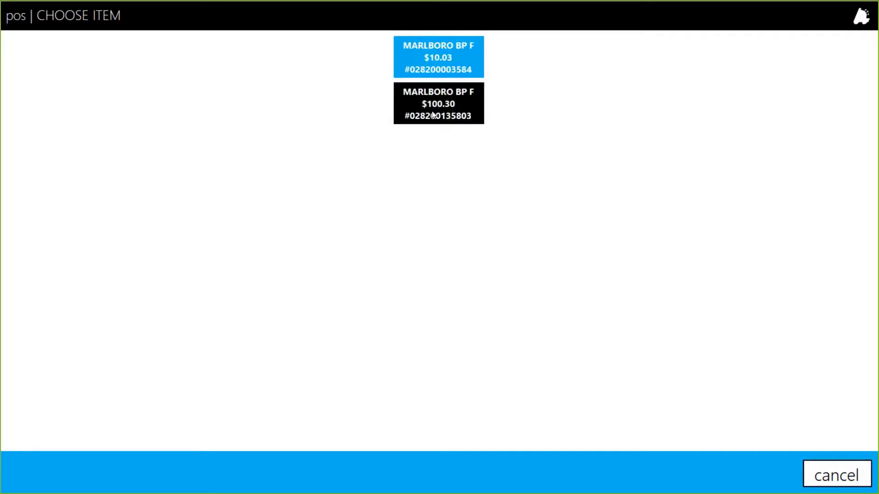
pyautogui.click(448, 106)
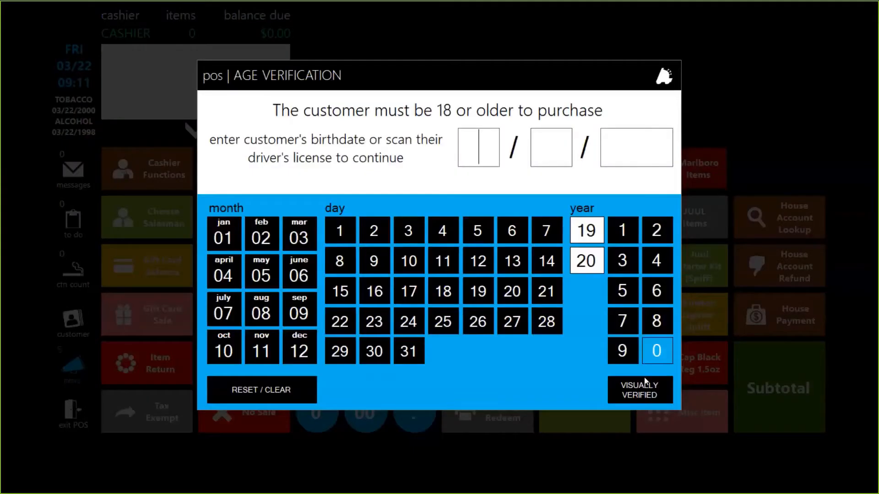
pyautogui.click(645, 384)
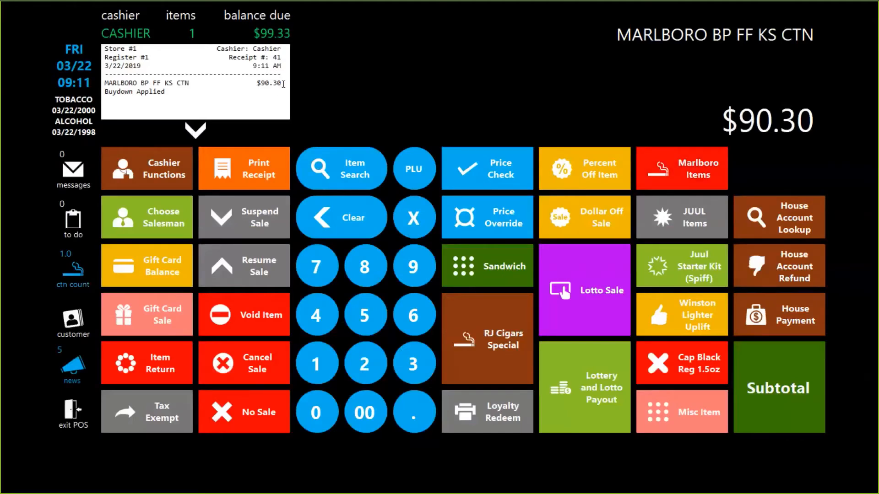
pyautogui.tripleClick(168, 93)
pyautogui.tripleClick(118, 91)
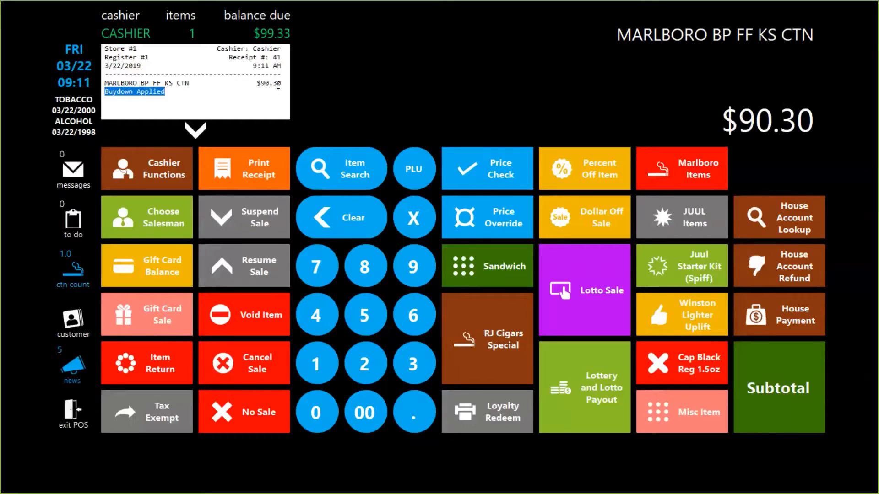
# Pay the full balance of the sale in cash and view its receipt in the reprint list without printing.
pyautogui.click(741, 405)
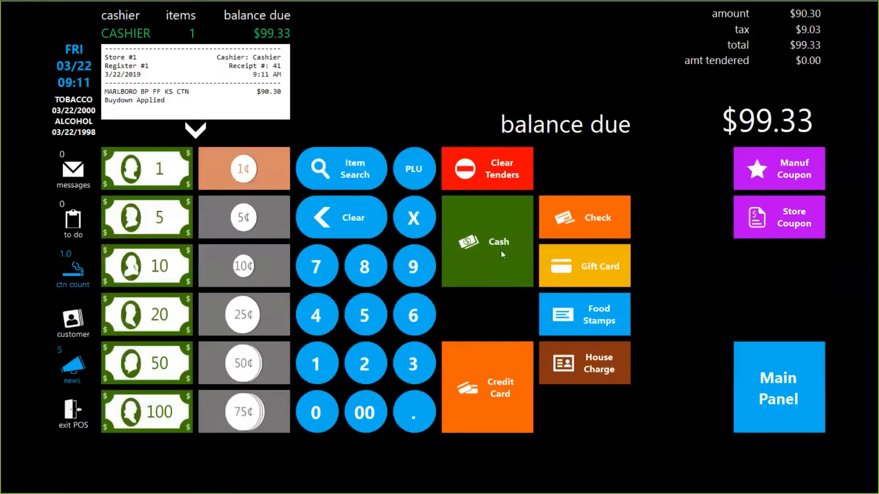
pyautogui.click(499, 249)
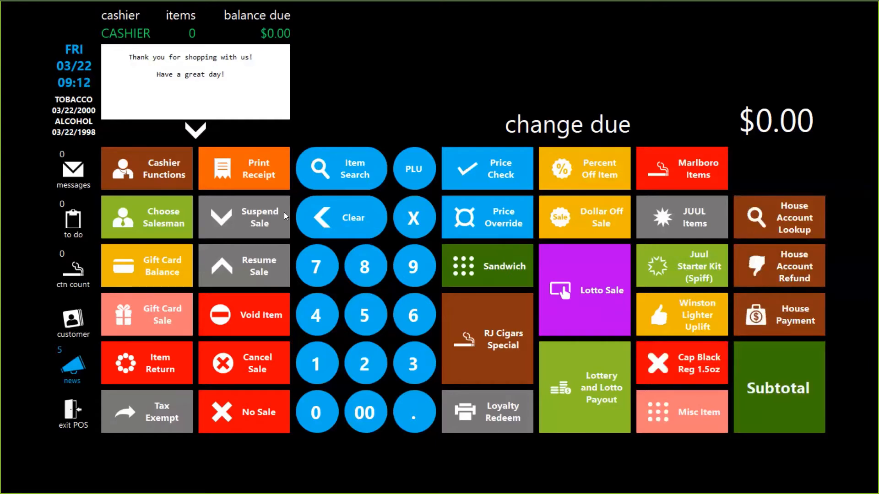
pyautogui.click(267, 184)
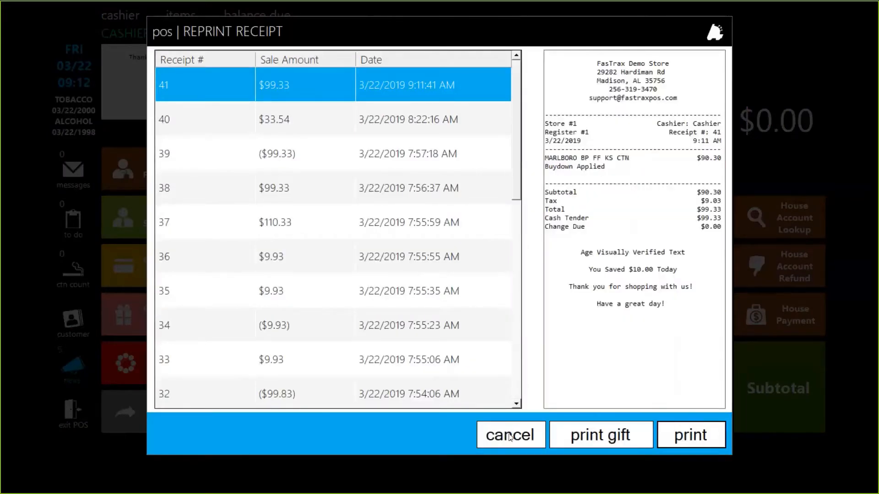
pyautogui.click(510, 437)
# Start an item return by manually entering receipt 41 of register 1.
pyautogui.click(153, 367)
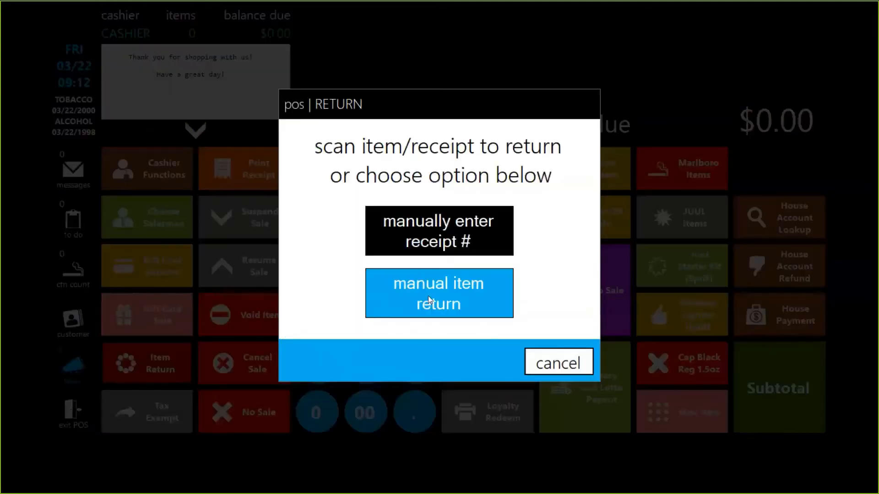
pyautogui.click(443, 236)
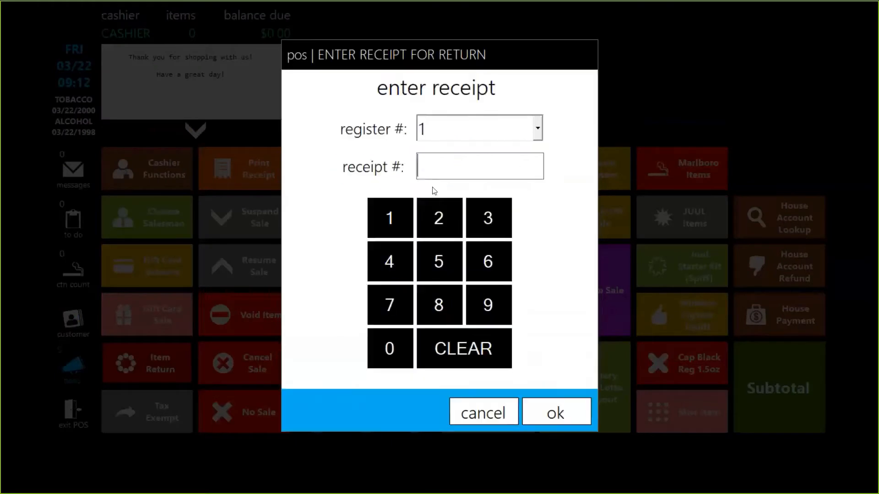
pyautogui.click(384, 253)
pyautogui.click(391, 224)
pyautogui.click(566, 414)
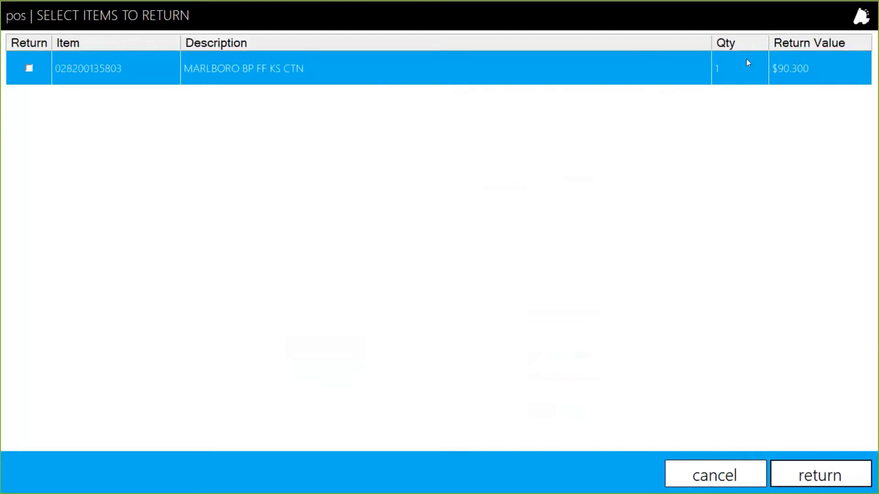
# Return the MARLBORO BP FF KS CTN with visual age verification, highlight its receipt lines, and refund the full balance in cash.
pyautogui.click(821, 473)
pyautogui.click(640, 390)
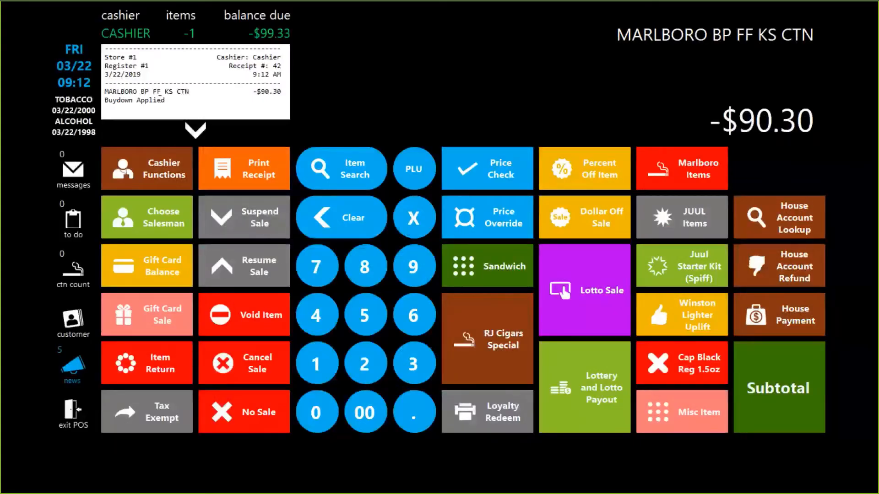
pyautogui.click(101, 91)
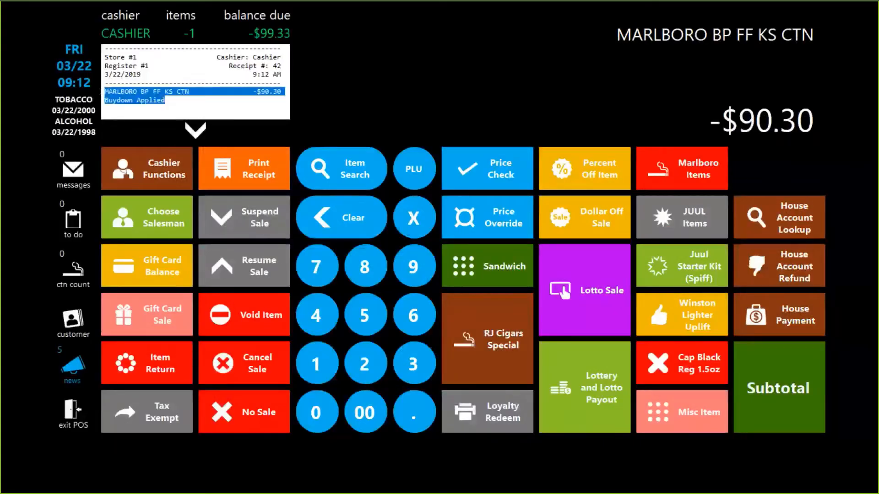
pyautogui.click(206, 98)
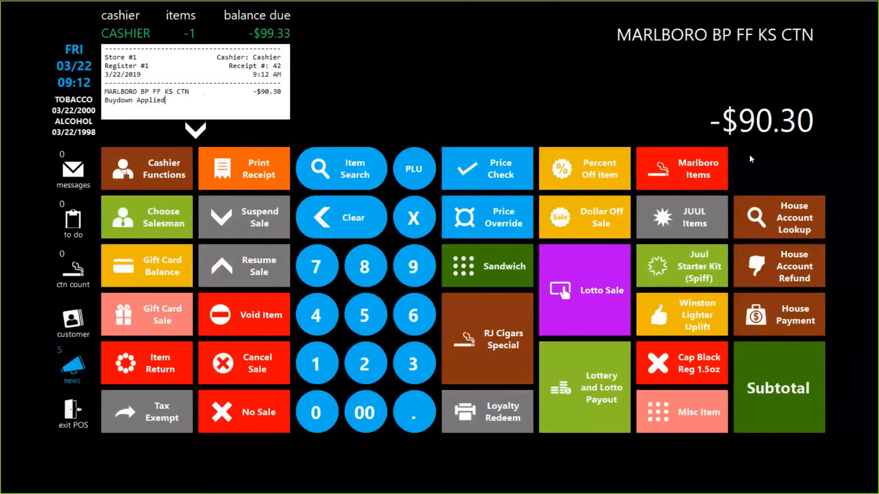
pyautogui.click(775, 356)
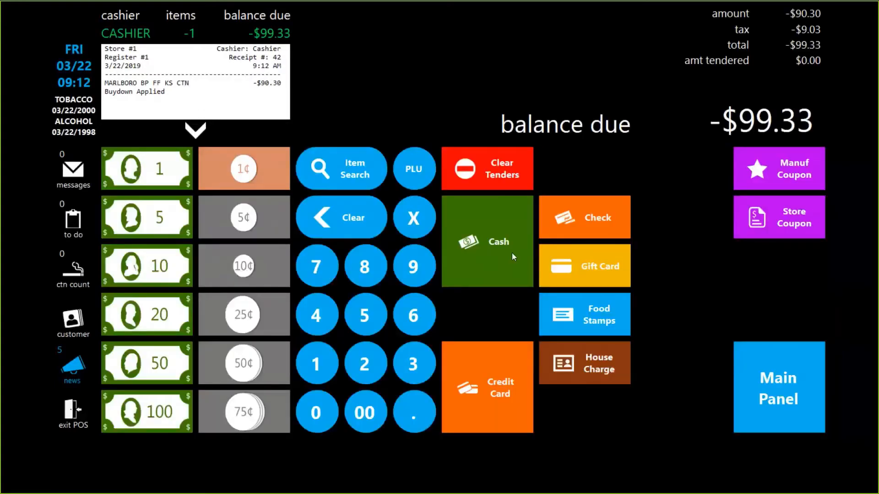
pyautogui.click(500, 253)
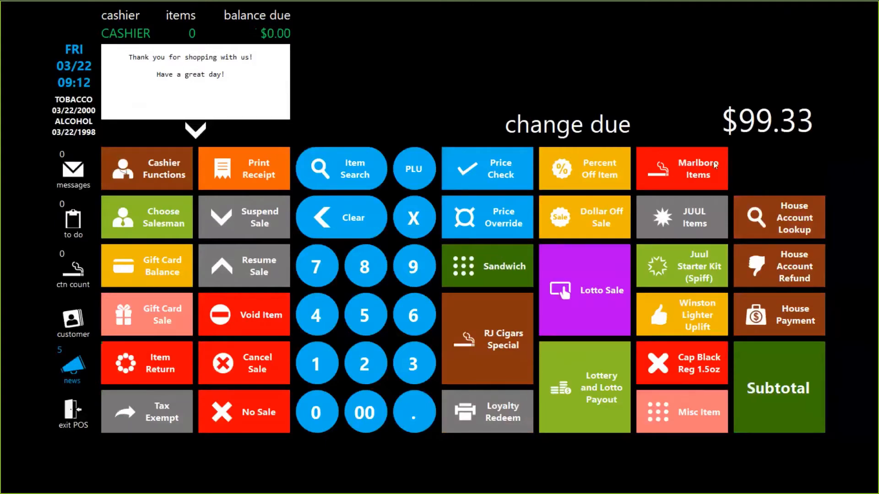
# Sell the $10.03 MARLBORO BP F item with visual age verification and full cash payment.
pyautogui.click(681, 157)
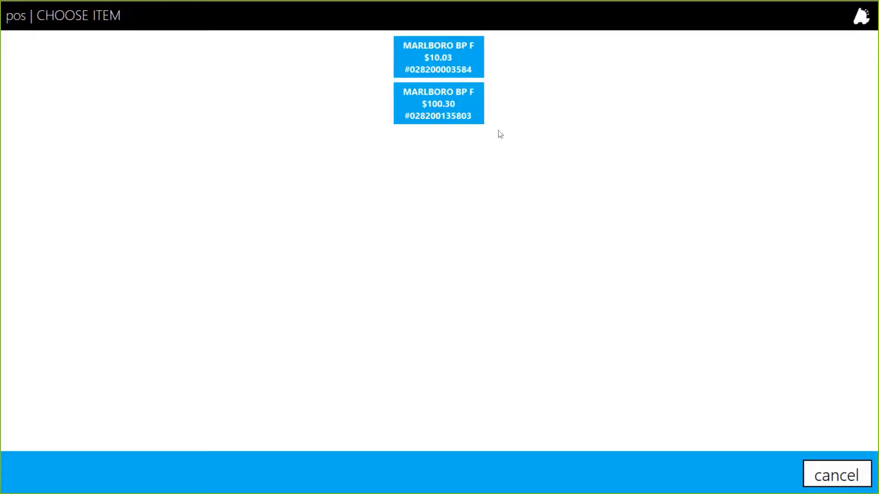
pyautogui.click(443, 68)
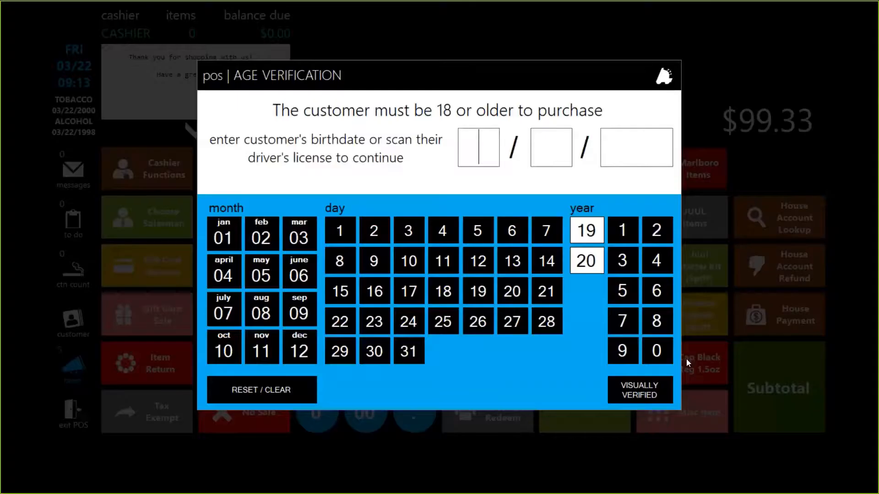
pyautogui.click(649, 387)
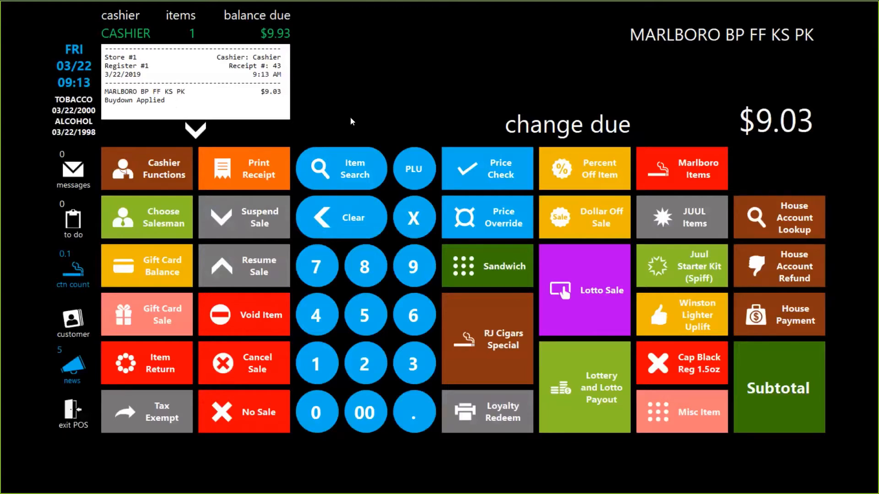
pyautogui.click(778, 388)
pyautogui.click(474, 229)
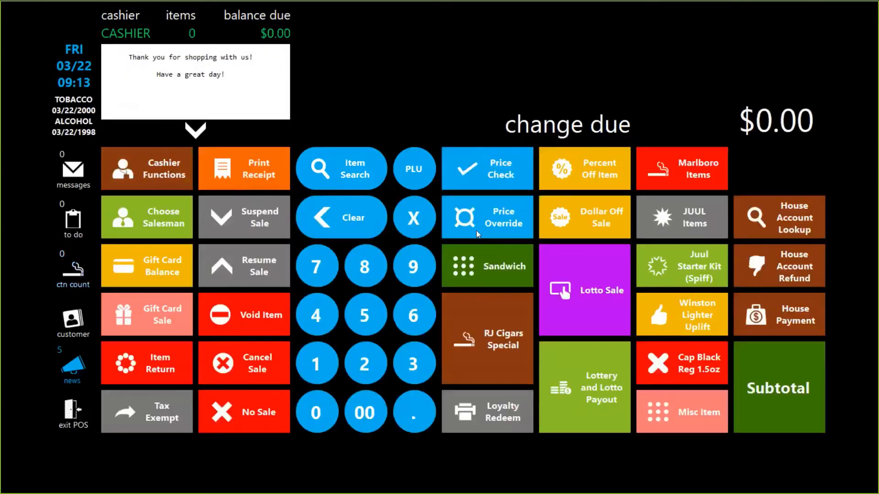
# Enter a manual item return for the $10.03 MARLBORO BP F item with visual age verification.
pyautogui.click(144, 360)
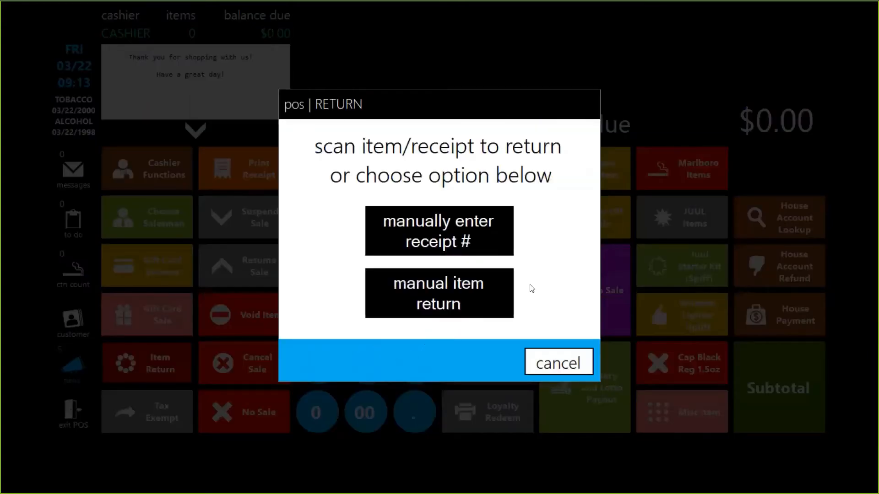
pyautogui.click(466, 304)
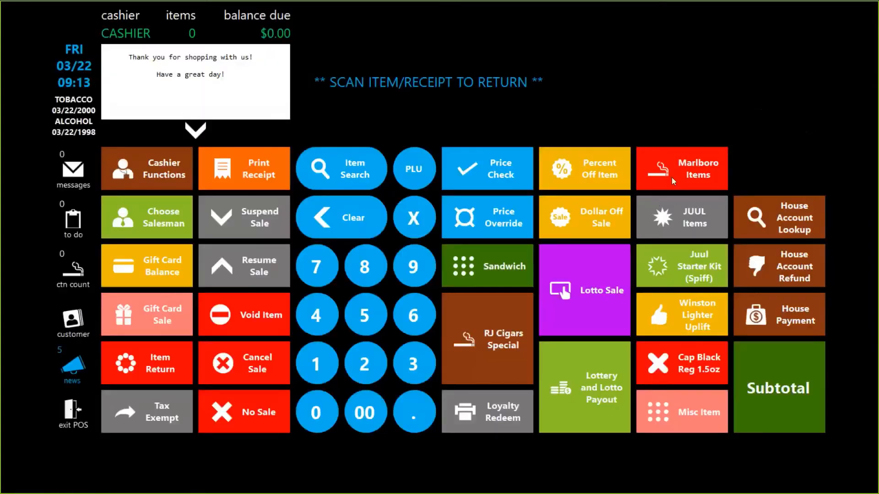
pyautogui.click(672, 177)
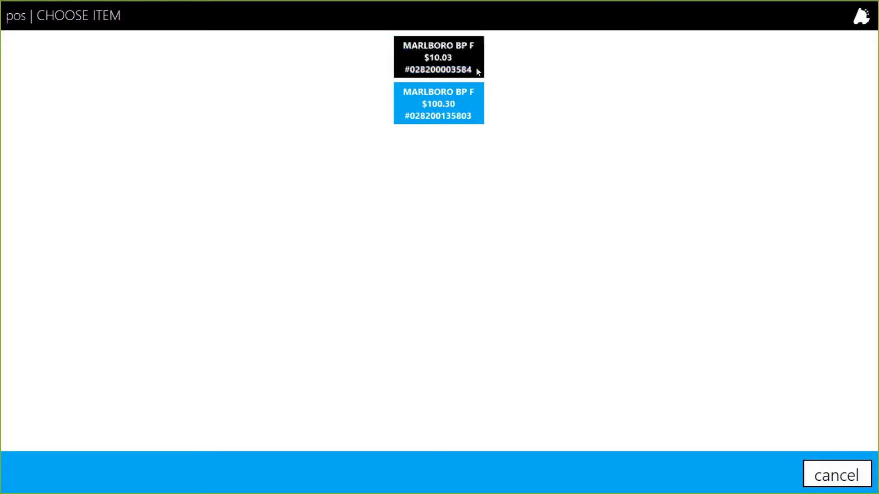
pyautogui.click(465, 59)
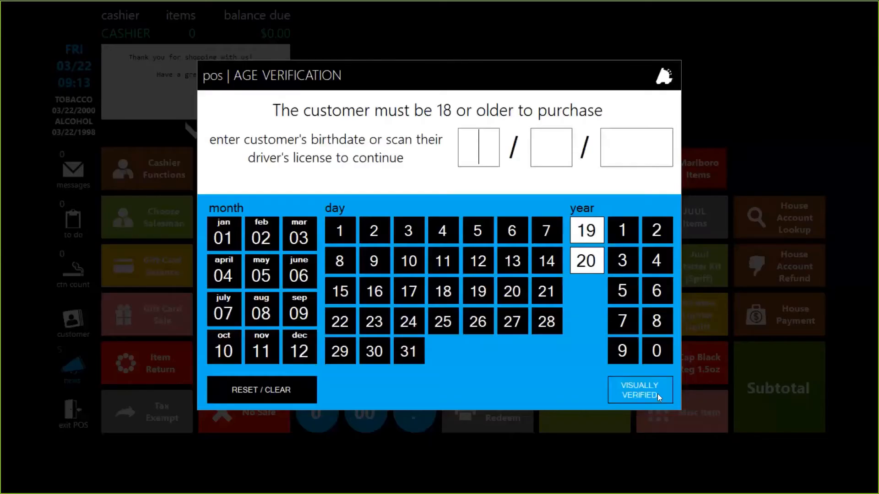
pyautogui.click(657, 394)
# Highlight the returned pack's buydown lines on the receipt and refund the full balance in cash.
pyautogui.moveTo(172, 97); pyautogui.dragTo(105, 85)
pyautogui.click(267, 102)
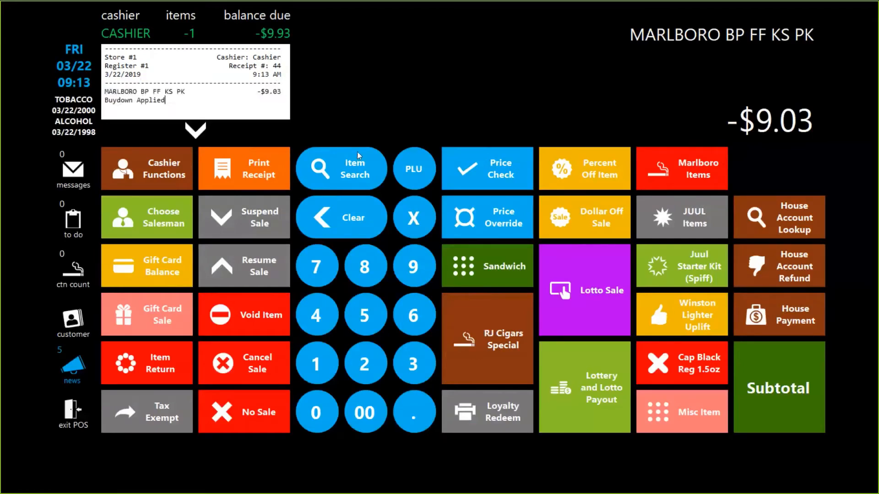
pyautogui.click(807, 412)
pyautogui.click(515, 225)
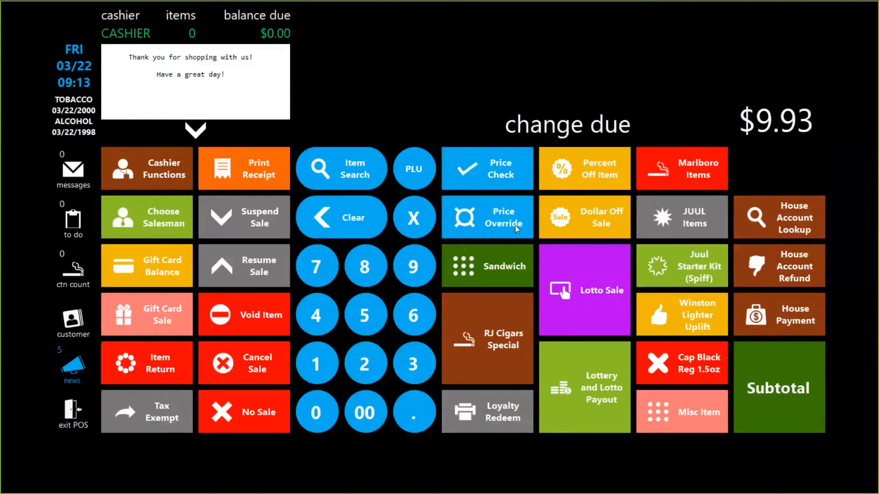
# Sell the $100.30 MARLBORO BP F item with visual age verification and full cash payment.
pyautogui.click(699, 163)
pyautogui.click(449, 116)
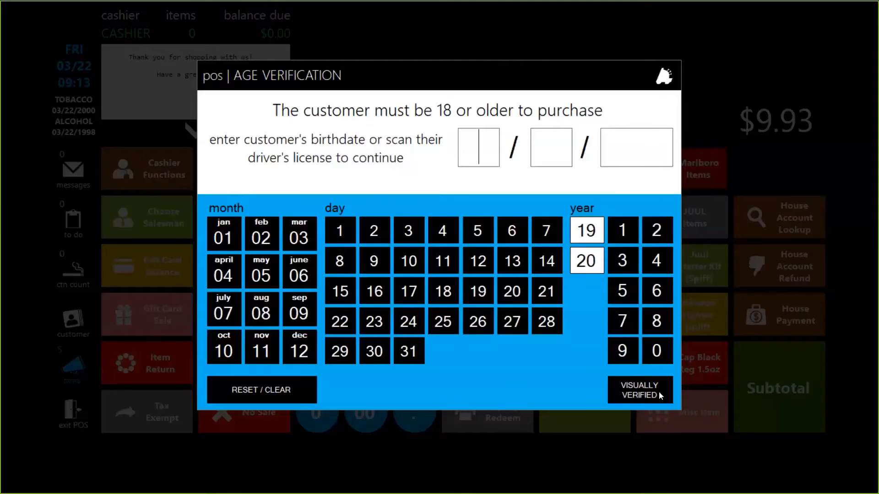
pyautogui.click(658, 391)
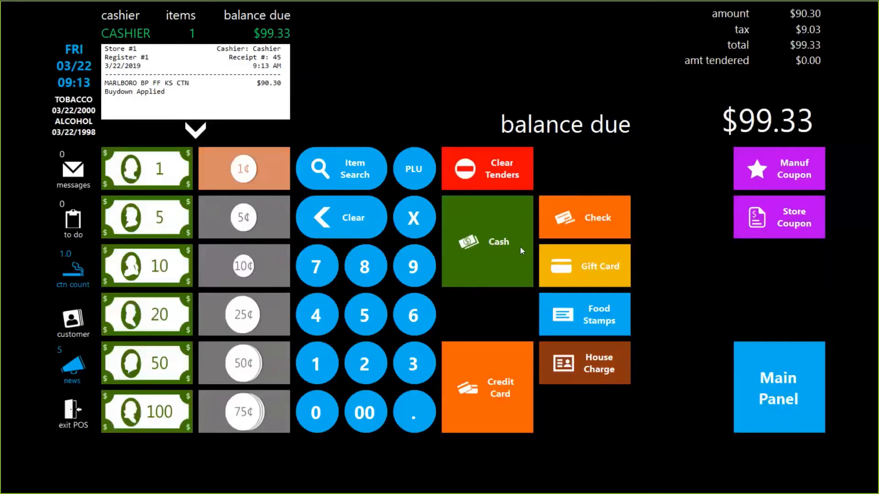
pyautogui.click(520, 247)
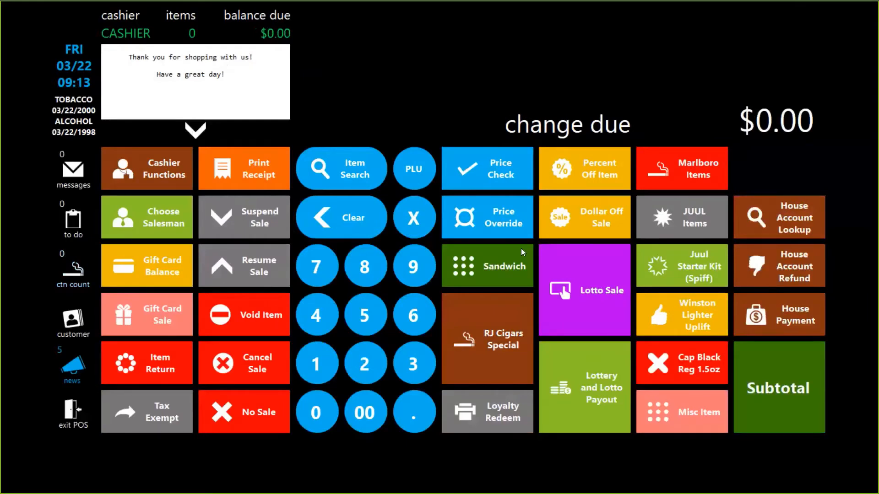
# Switch to FasTrax Director and display the WINSTON PART OF CARTON #1 buydown.
pyautogui.hotkey('alt', 'Tab')
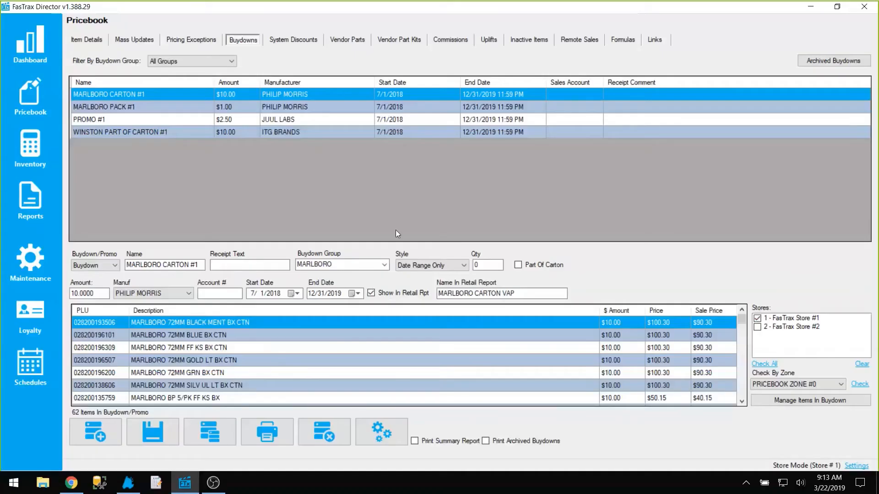
pyautogui.click(111, 133)
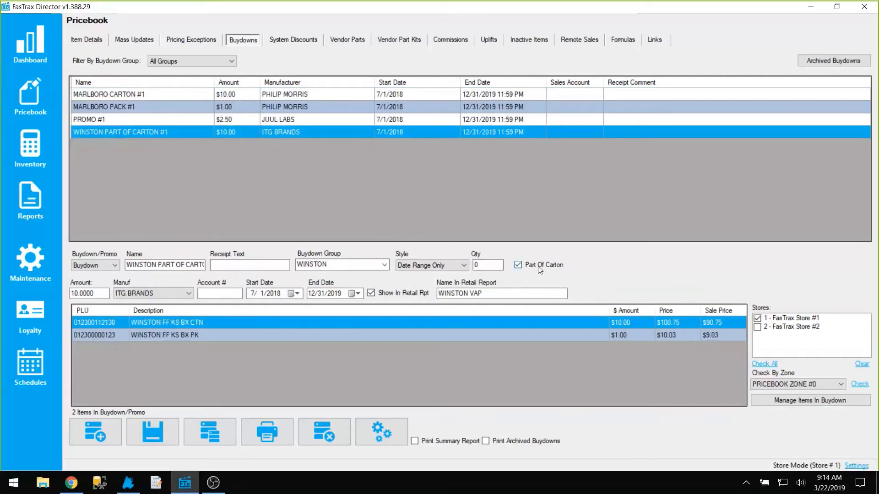
# Look up the Winston pack in the item details by UPC Number 123123.
pyautogui.click(85, 41)
pyautogui.click(153, 69)
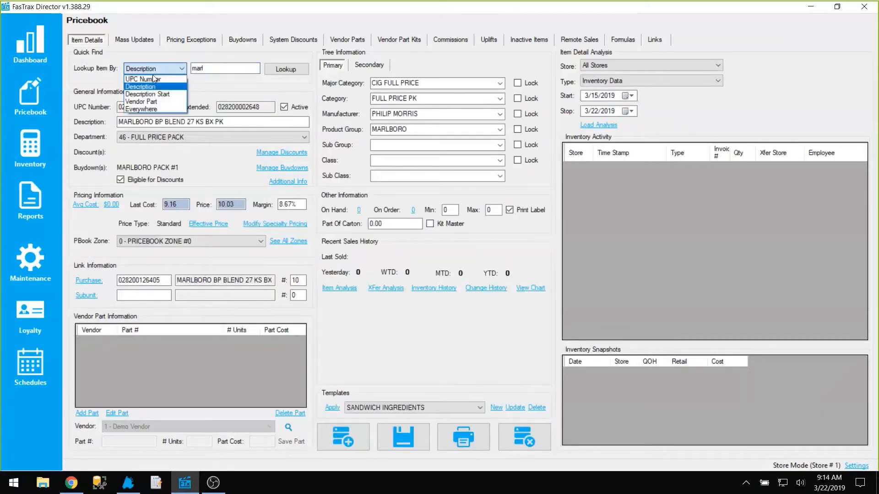
pyautogui.click(181, 78)
pyautogui.write('123123')
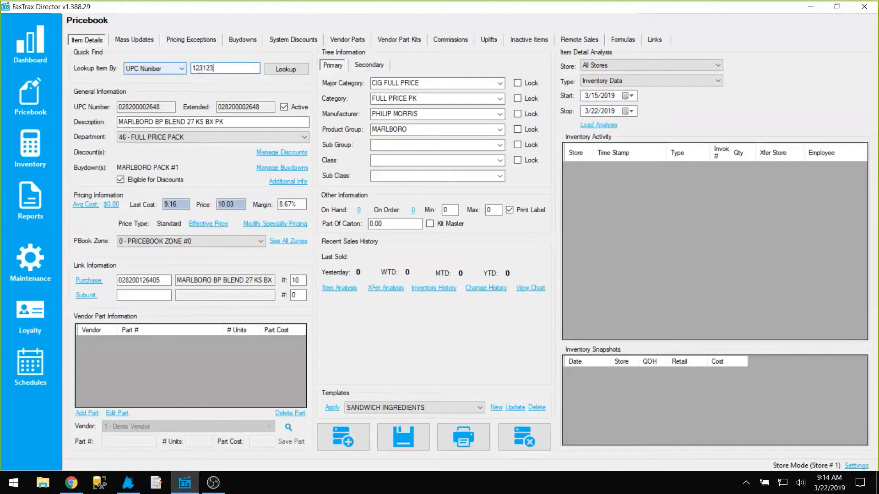
pyautogui.press('Return')
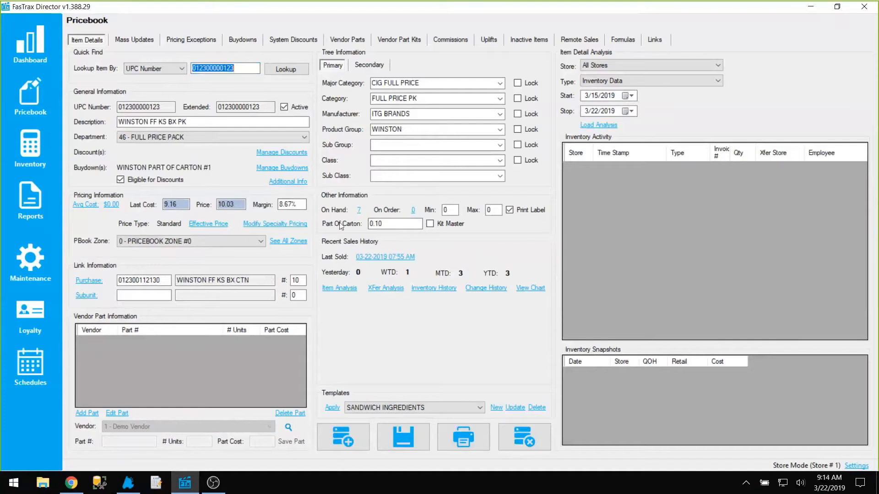
# Examine the pack's Part Of Carton value and purchase link quantity, and the Part Of Carton value of its linked carton.
pyautogui.click(383, 223)
pyautogui.moveTo(384, 223); pyautogui.dragTo(365, 229)
pyautogui.click(388, 226)
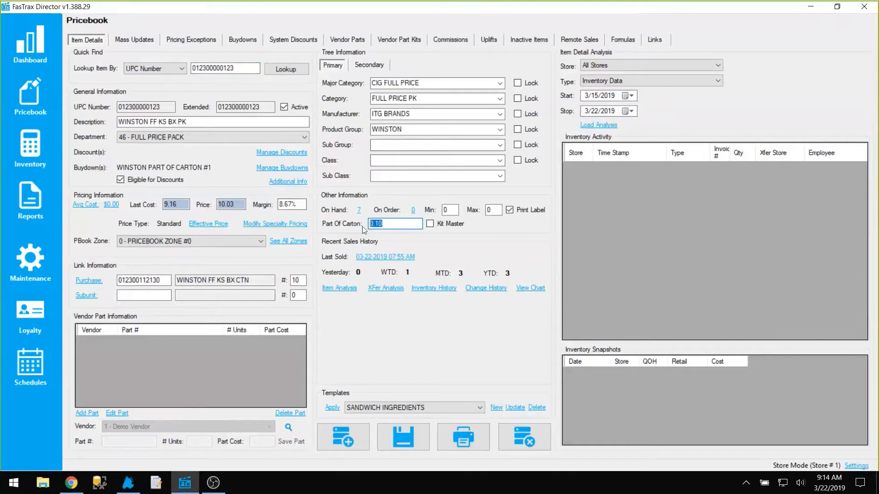
pyautogui.moveTo(304, 281); pyautogui.dragTo(287, 281)
pyautogui.click(88, 280)
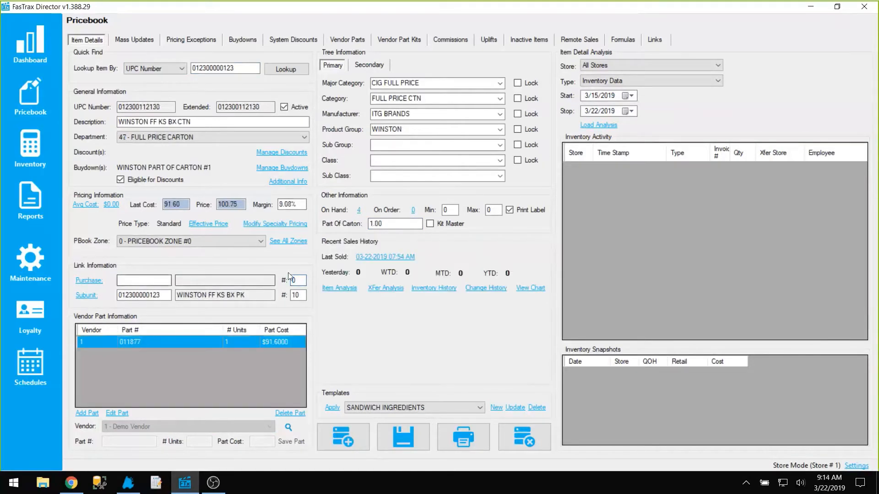
pyautogui.moveTo(393, 225); pyautogui.dragTo(358, 225)
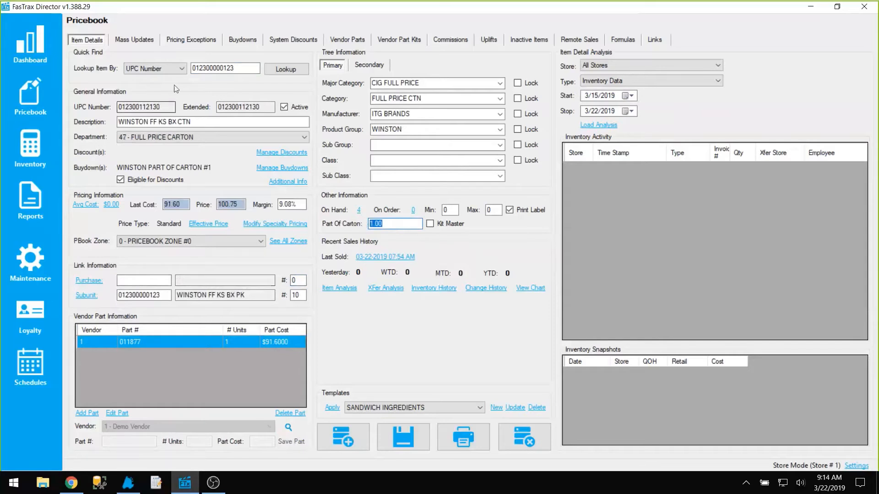
# Examine the Winston buydown's amount and compare the buydown amounts, prices and sale prices of its carton and pack items.
pyautogui.click(245, 41)
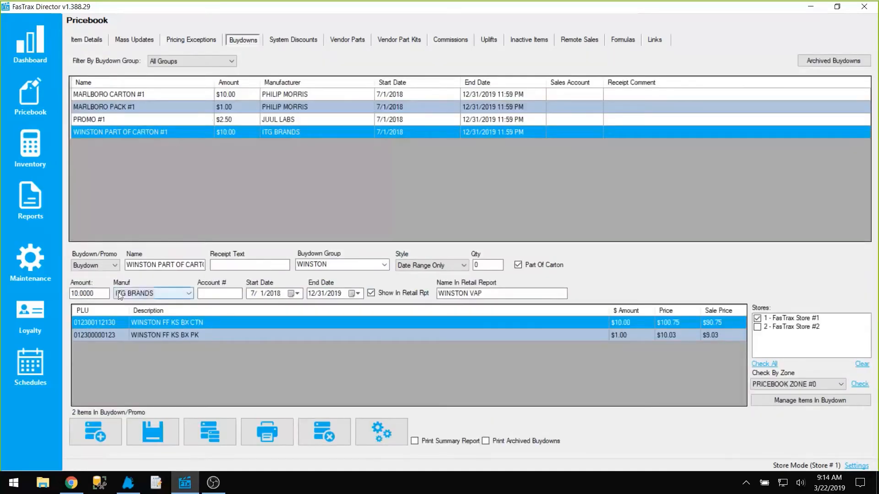
pyautogui.doubleClick(96, 293)
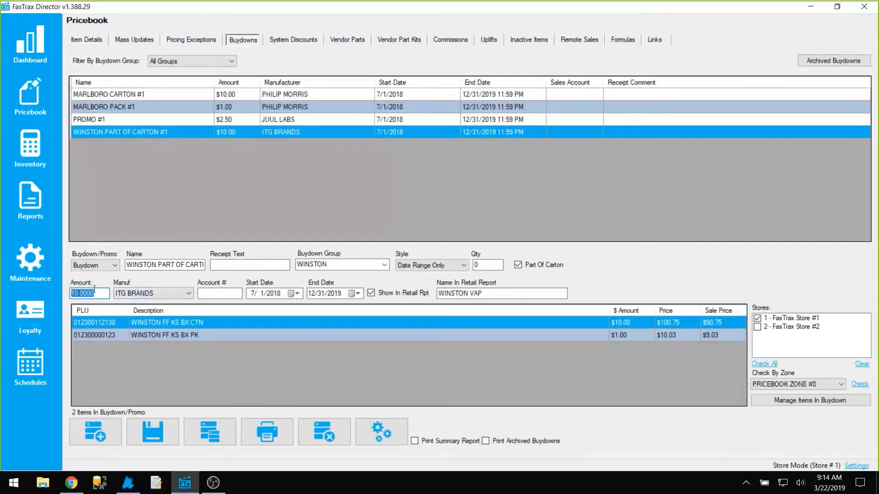
pyautogui.click(202, 325)
pyautogui.click(197, 334)
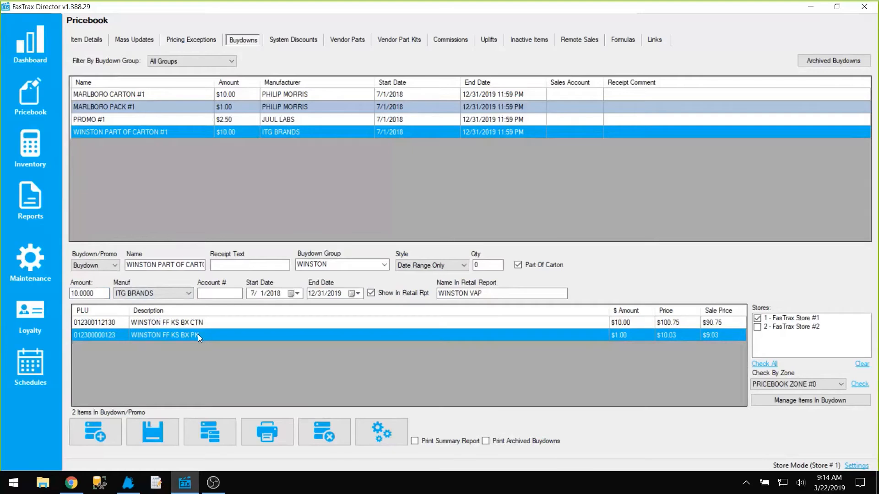
pyautogui.click(209, 321)
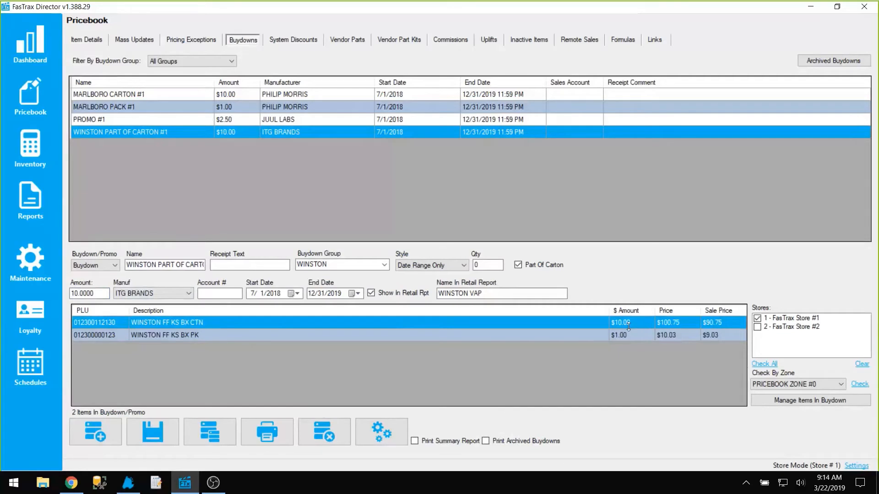
pyautogui.click(617, 335)
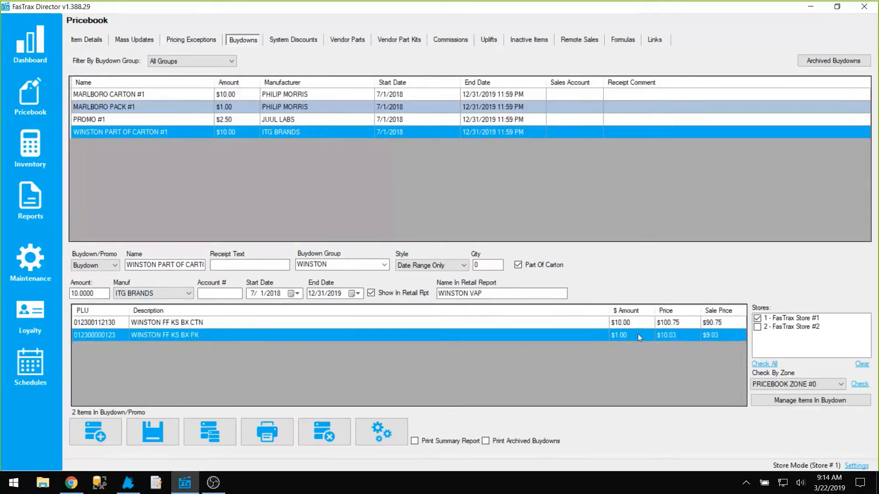
pyautogui.moveTo(669, 327); pyautogui.dragTo(669, 326)
pyautogui.click(670, 326)
pyautogui.click(710, 335)
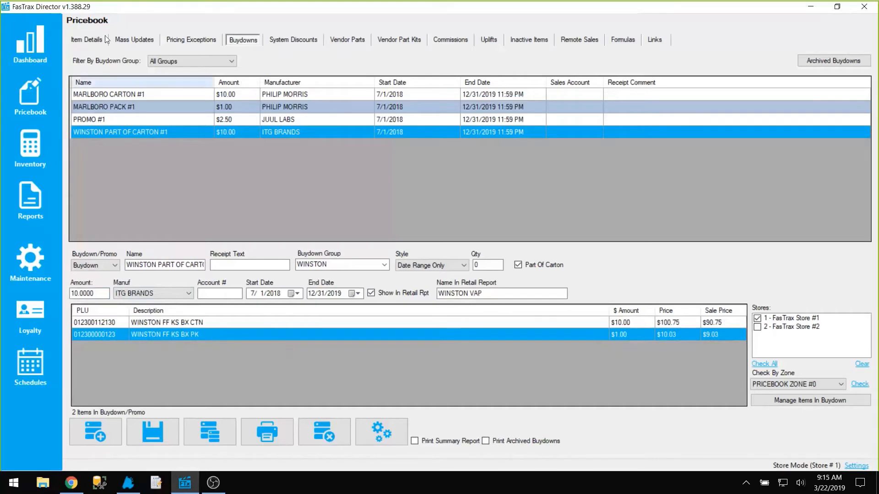
# Check the Winston carton's Part Of Carton value in the item details and open its linked subunit pack.
pyautogui.click(87, 42)
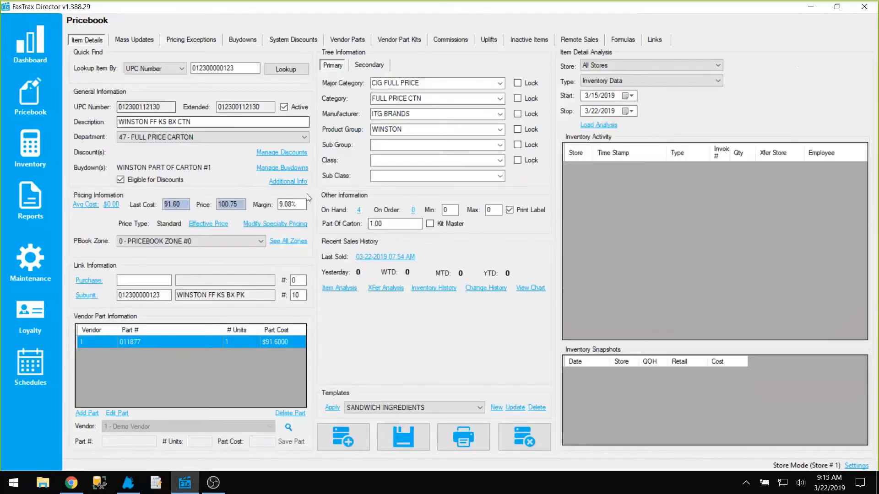
pyautogui.click(390, 224)
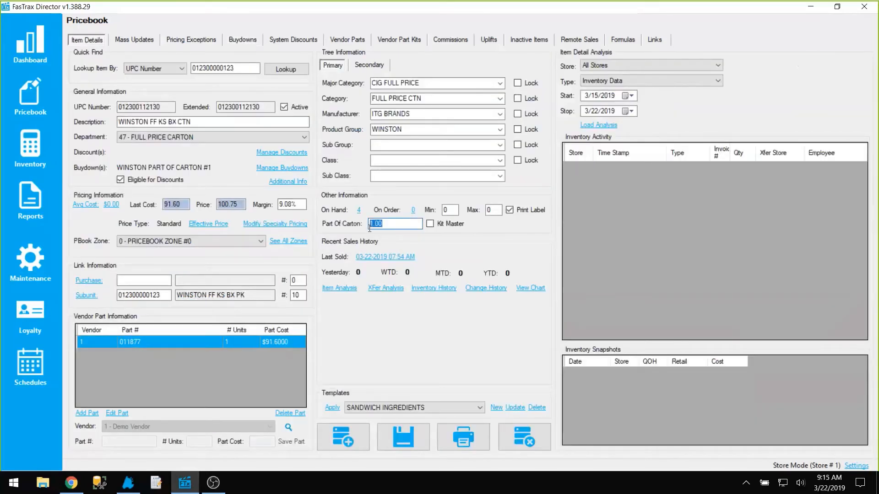
pyautogui.click(86, 295)
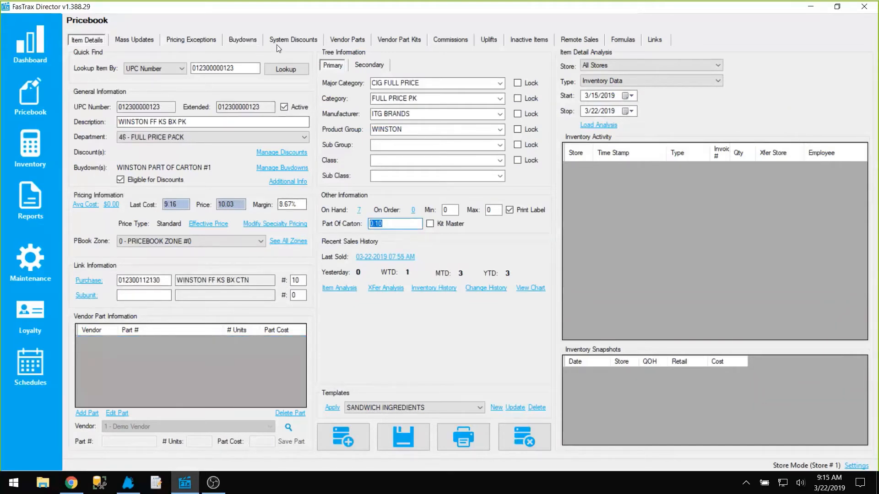
# Examine the Winston part-of-carton buydown's amount and compare its setup with the separate Marlboro carton and pack buydowns.
pyautogui.click(243, 39)
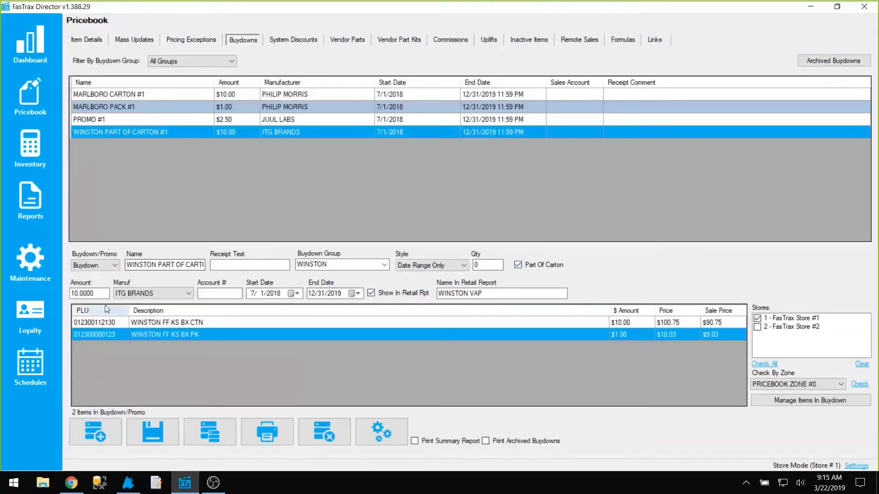
pyautogui.moveTo(100, 294); pyautogui.dragTo(53, 297)
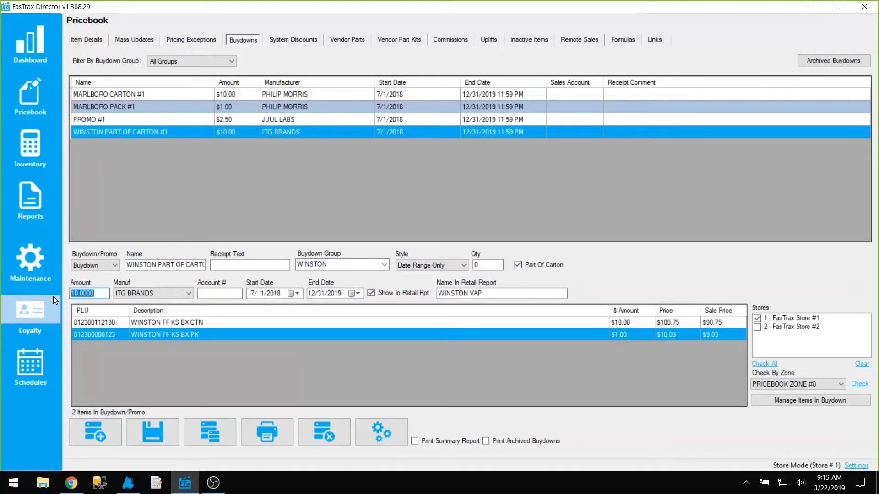
pyautogui.click(133, 135)
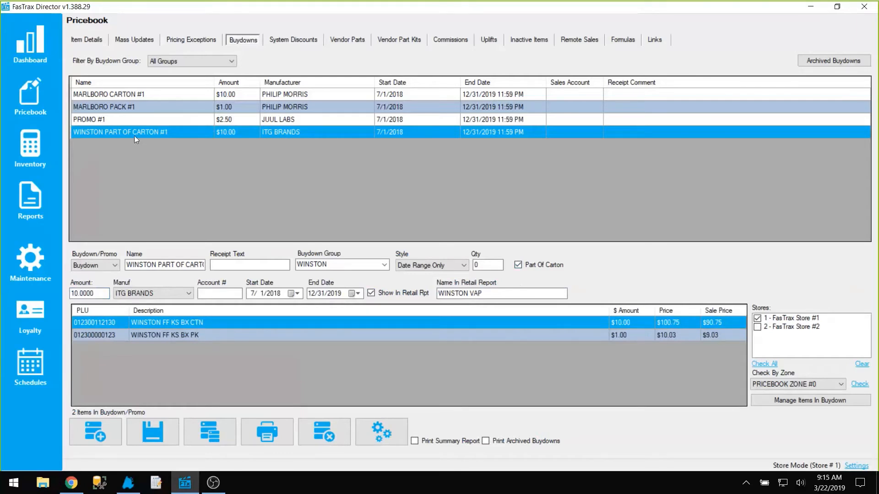
pyautogui.click(138, 108)
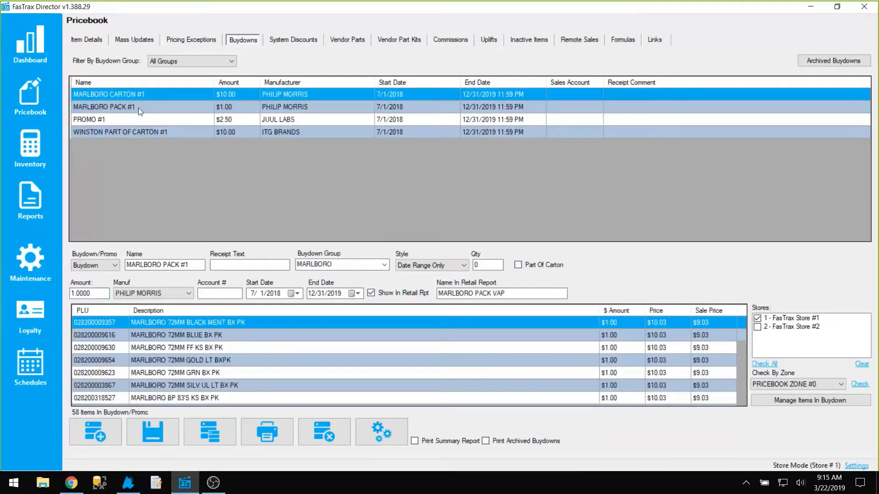
pyautogui.click(139, 127)
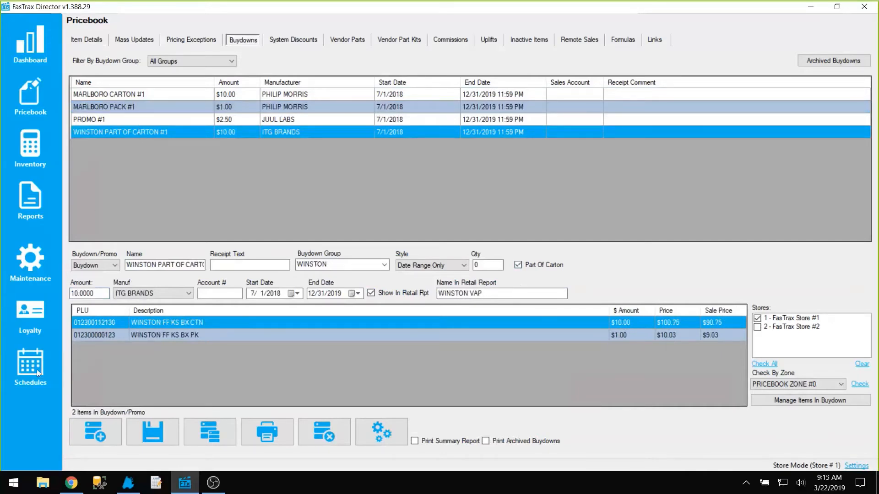
pyautogui.click(128, 486)
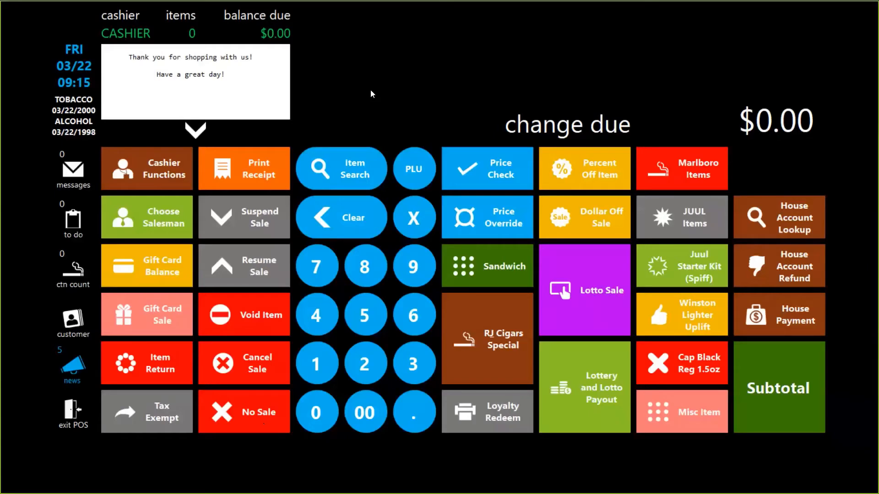
pyautogui.write('0123001121.')
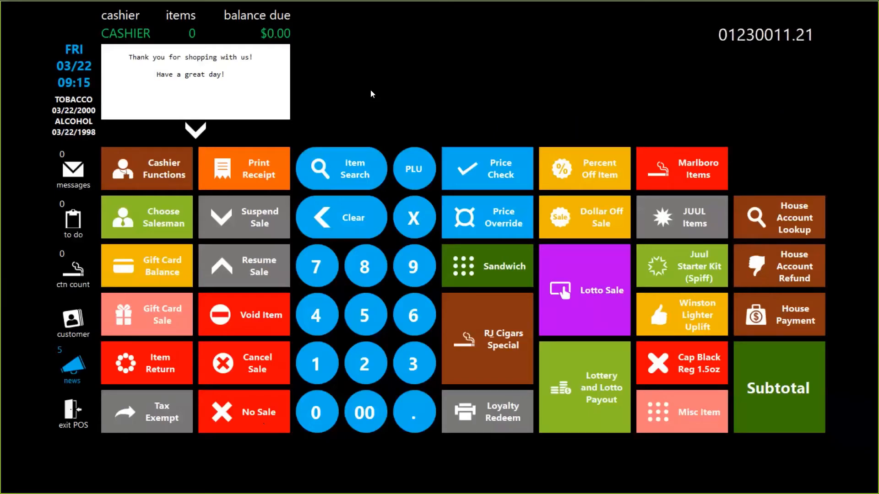
pyautogui.write('30')
pyautogui.press('Return')
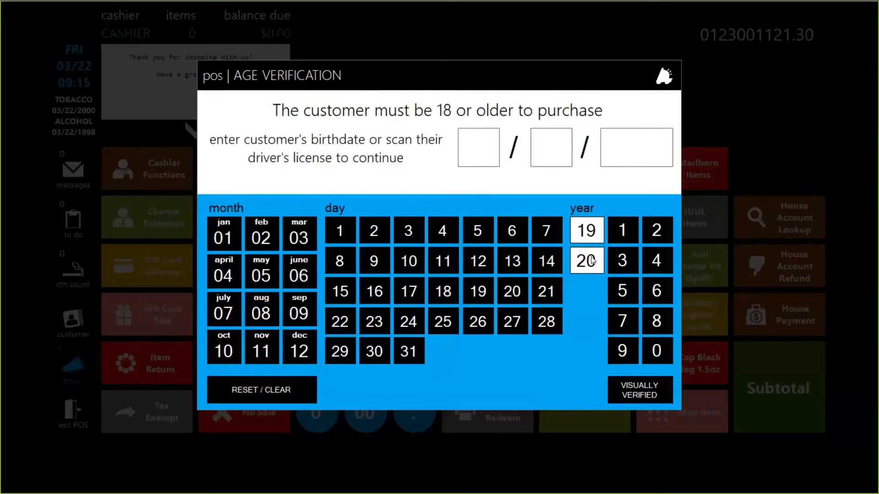
pyautogui.click(641, 389)
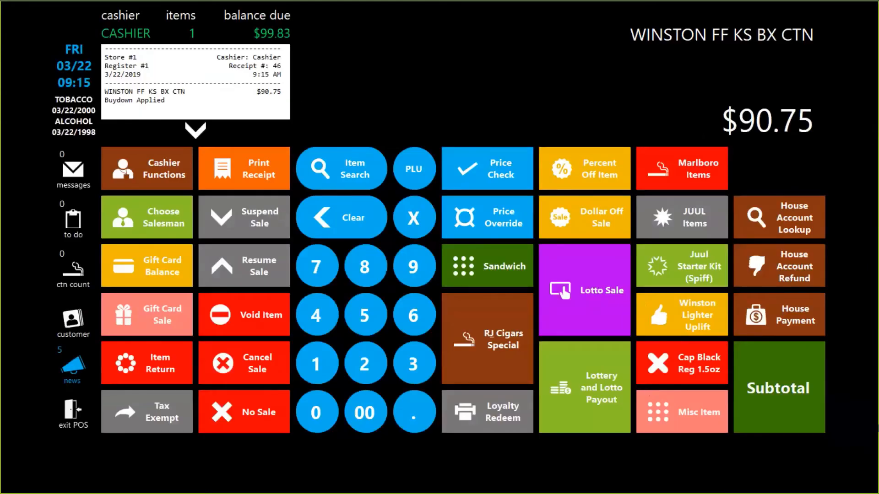
pyautogui.click(791, 378)
pyautogui.click(498, 242)
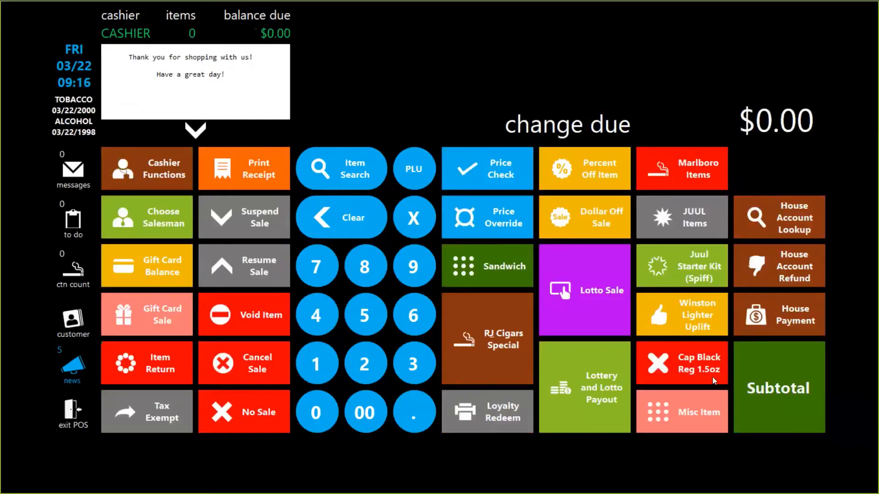
# Sell one WINSTON FF KS BX PK pack for cash, verifying the age visually and declining the free lighter uplift.
pyautogui.click(699, 315)
pyautogui.click(468, 57)
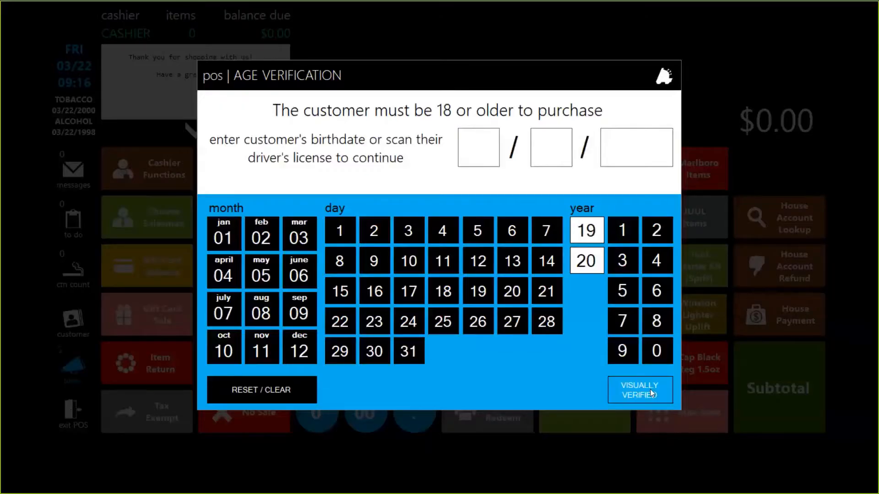
pyautogui.click(650, 389)
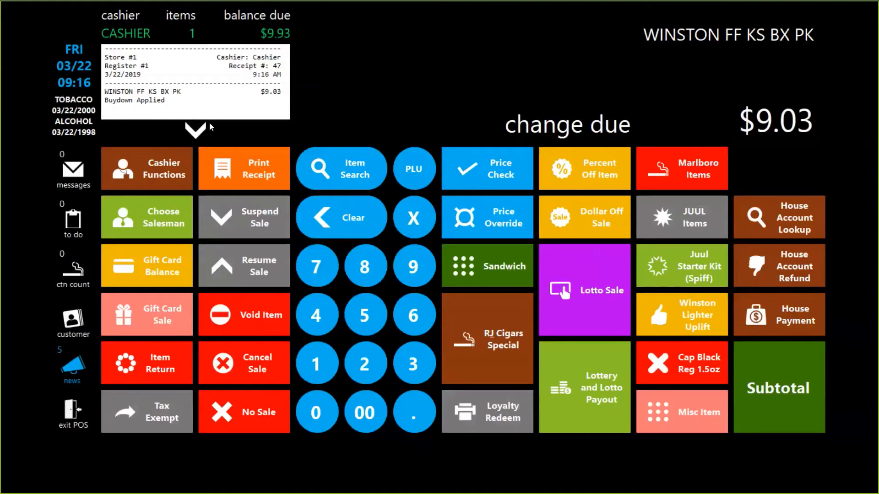
pyautogui.click(775, 378)
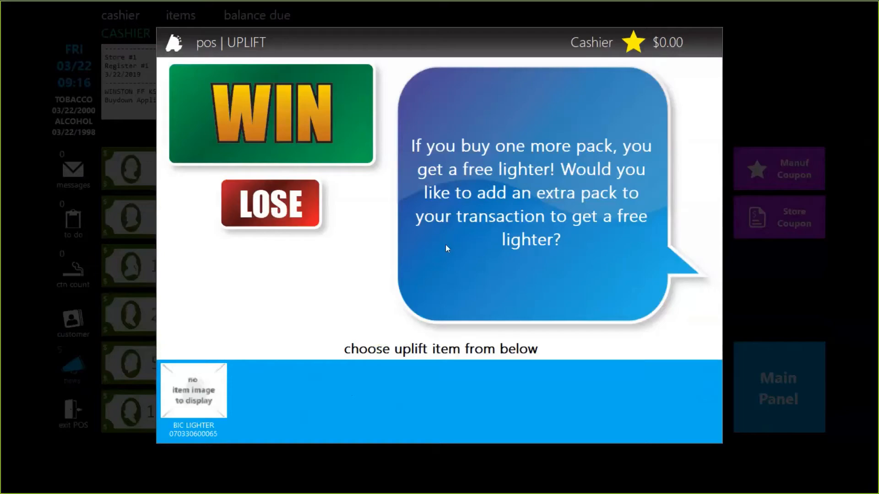
pyautogui.click(239, 211)
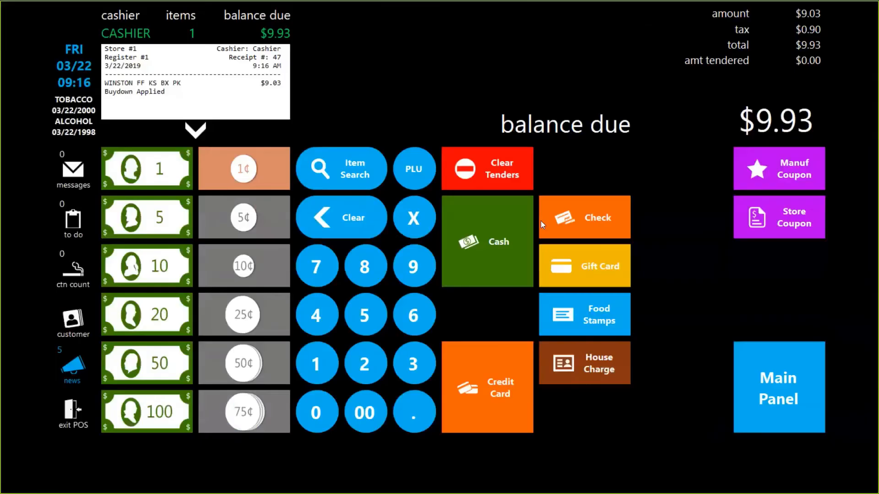
pyautogui.click(498, 229)
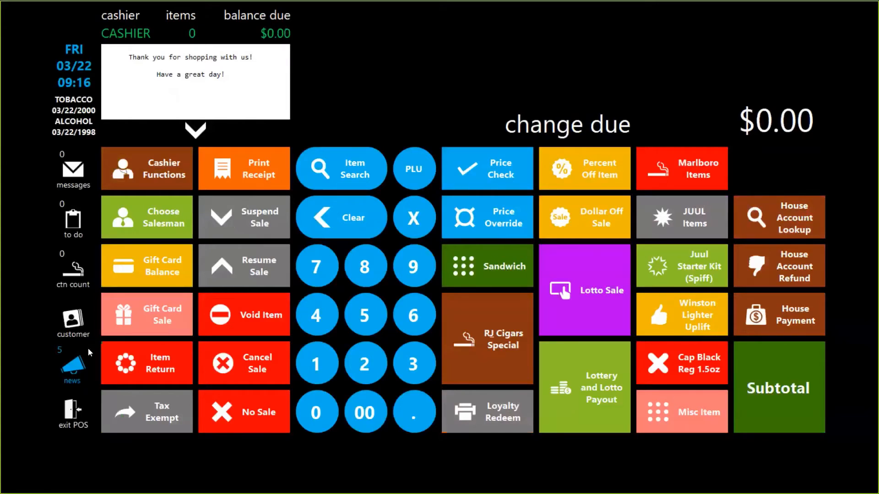
# Return to FasTrax Director and review the Winston pack's item details and the carton and pack items in its buydown.
pyautogui.press('super')
pyautogui.click(193, 489)
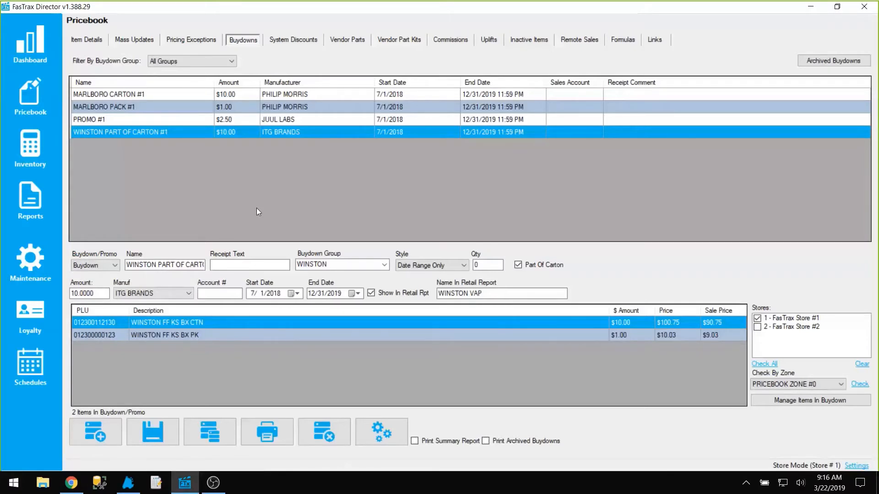
pyautogui.click(87, 40)
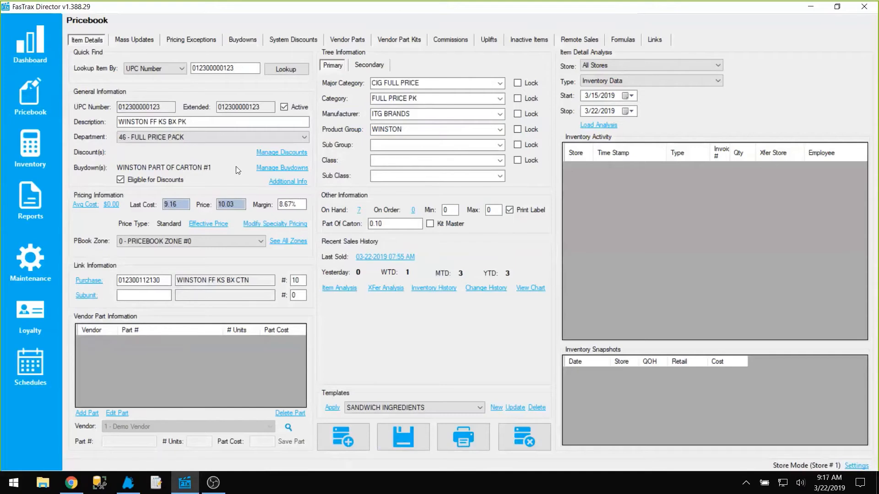
pyautogui.click(245, 41)
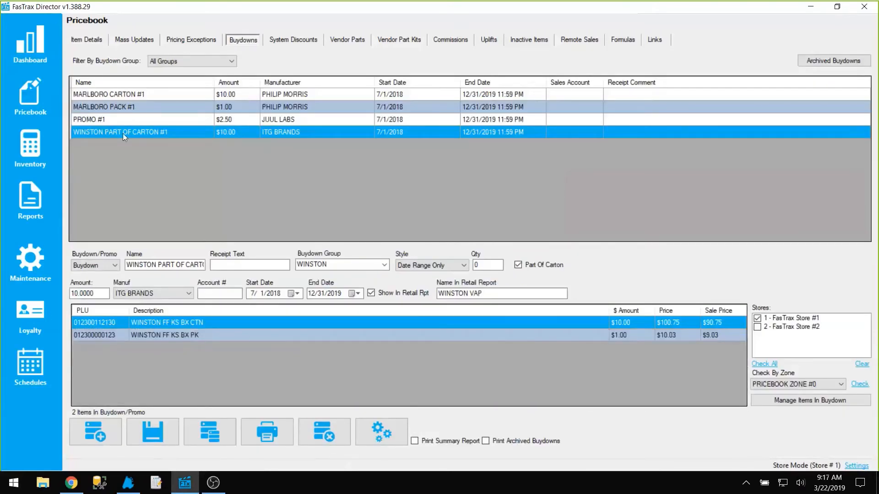
pyautogui.click(183, 338)
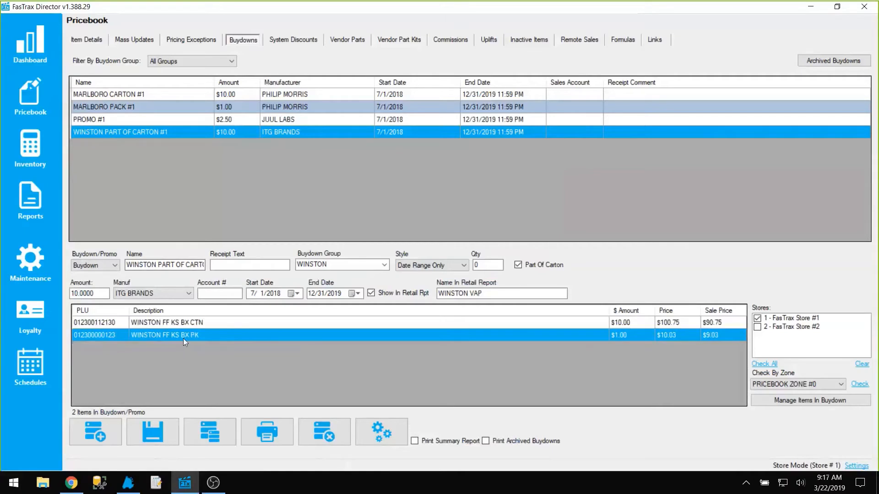
pyautogui.click(194, 325)
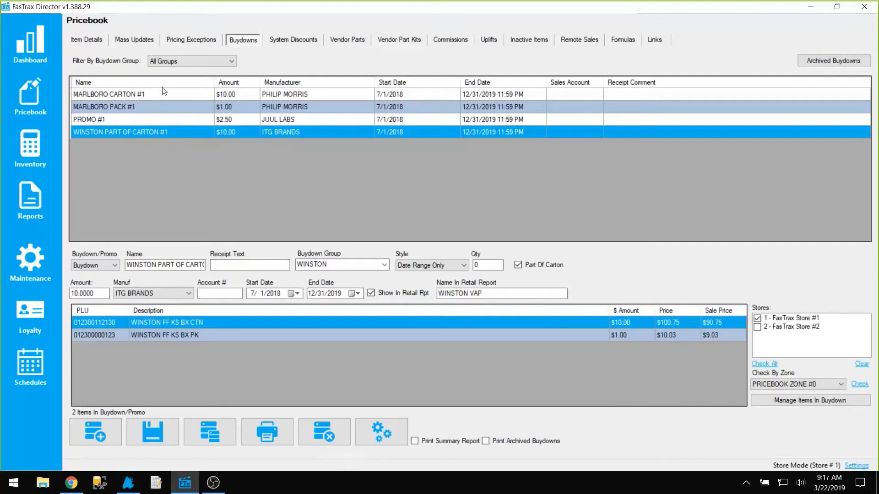
# Compare the MARLBORO CARTON #1 and MARLBORO PACK #1 buydowns and examine the pack buydown's amount.
pyautogui.click(148, 94)
pyautogui.click(132, 110)
pyautogui.click(131, 98)
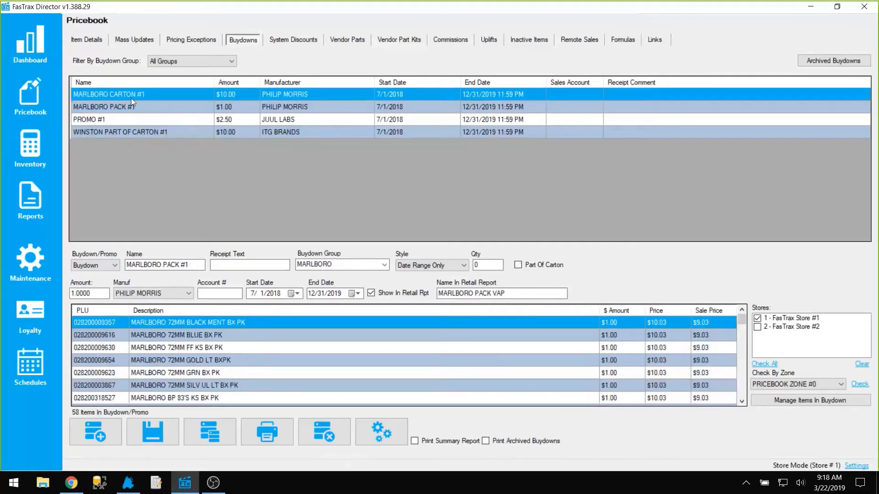
pyautogui.click(121, 109)
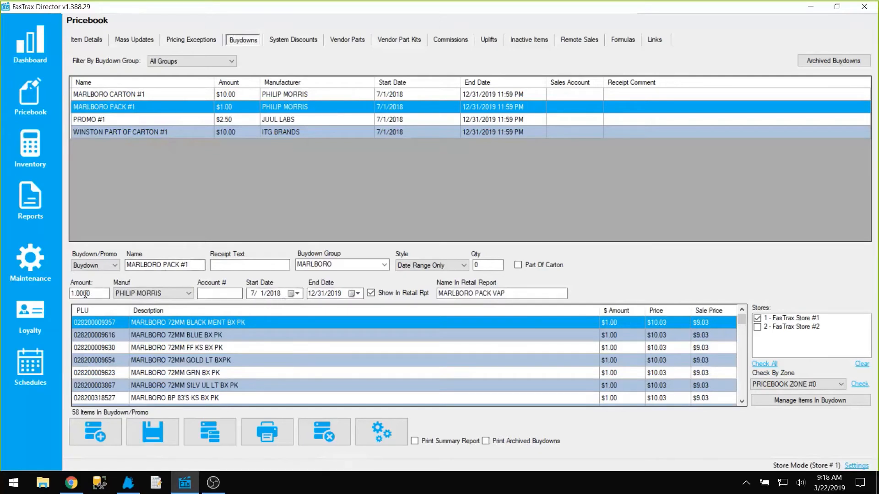
pyautogui.moveTo(96, 293); pyautogui.dragTo(68, 297)
# Copy the MARLBORO PACK #1 buydown as MARLBORO PACK #2, including its stores.
pyautogui.click(218, 433)
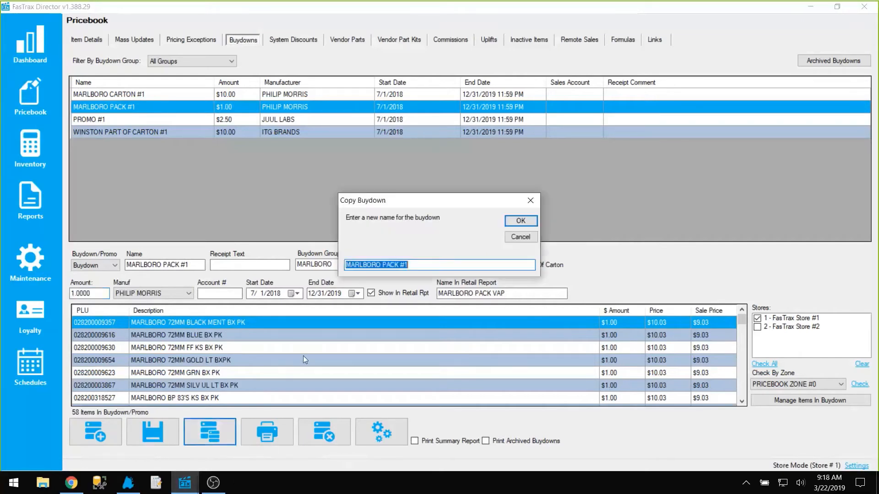
pyautogui.click(417, 264)
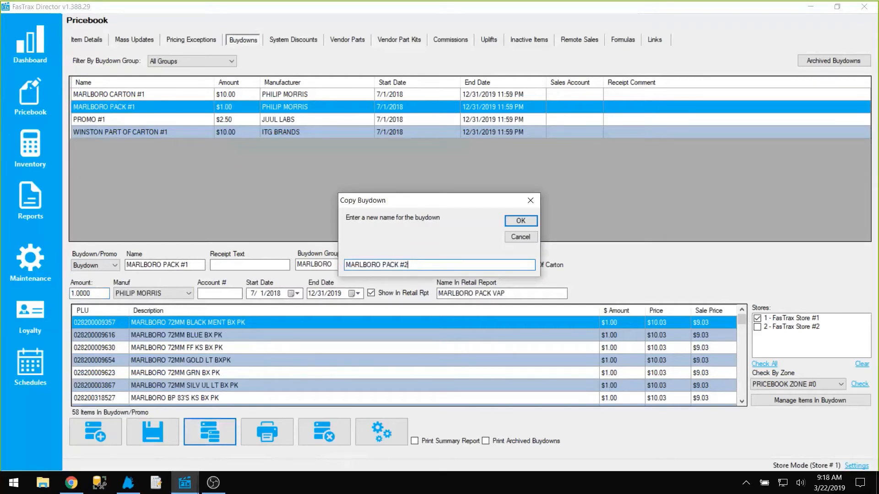
pyautogui.write('2')
pyautogui.click(520, 221)
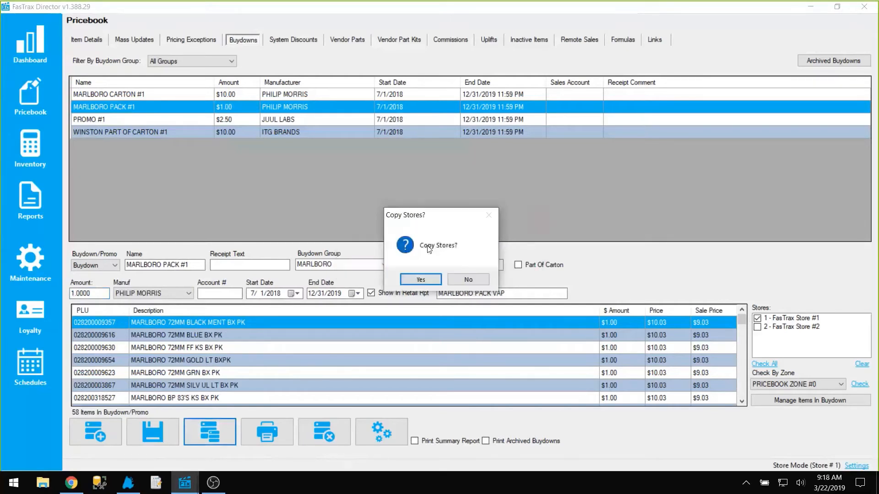
pyautogui.click(421, 280)
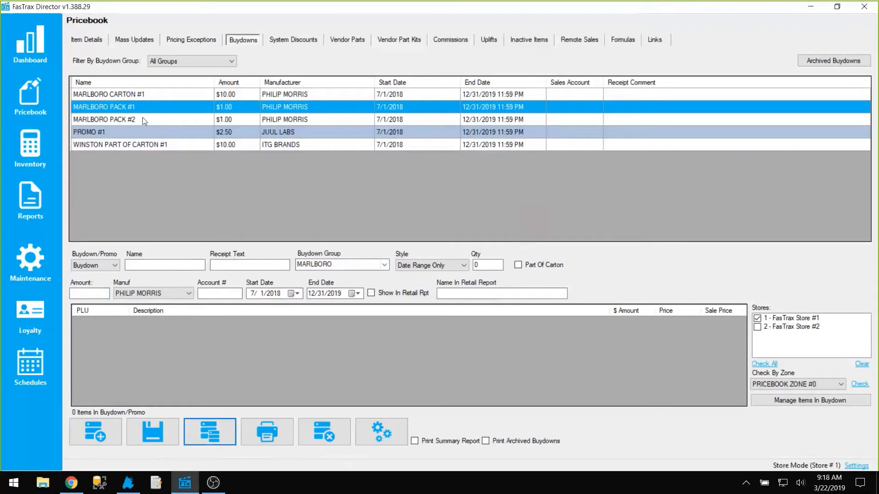
# Set the MARLBORO PACK #2 buydown's start date to 1/1/2020 and its end date to 12/31/2020.
pyautogui.click(134, 119)
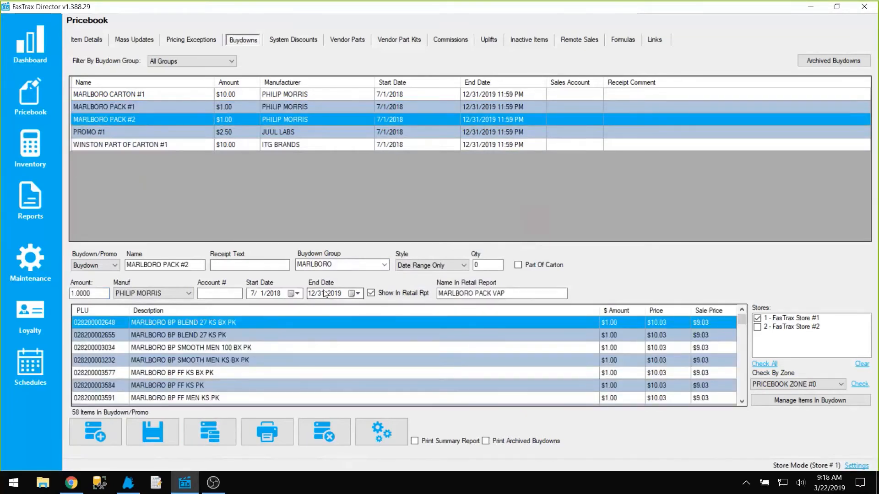
pyautogui.click(252, 293)
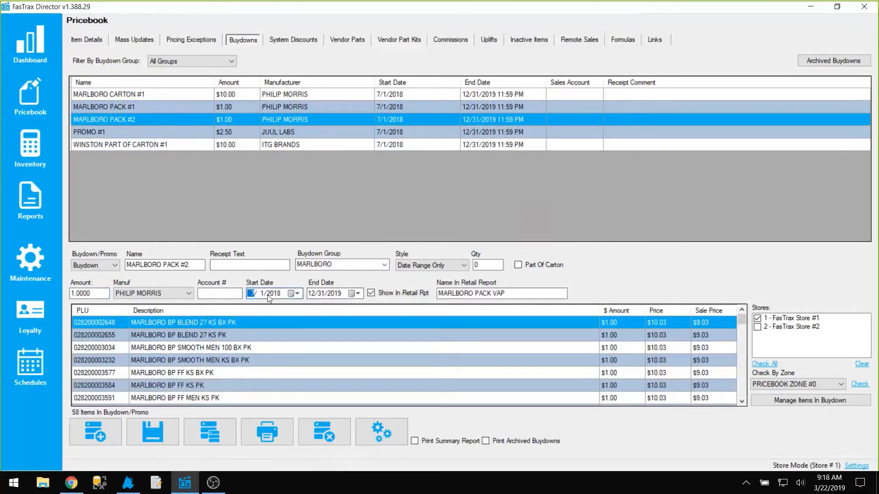
pyautogui.write('1')
pyautogui.click(270, 296)
pyautogui.write('2020')
pyautogui.click(336, 294)
pyautogui.write('2020')
# Set the MARLBORO PACK #2 buydown's amount to 1.25 and save it.
pyautogui.moveTo(91, 293)
pyautogui.mouseDown()
pyautogui.moveTo(71, 293)
pyautogui.moveTo(80, 297)
pyautogui.mouseUp()
pyautogui.write('25')
pyautogui.click(159, 435)
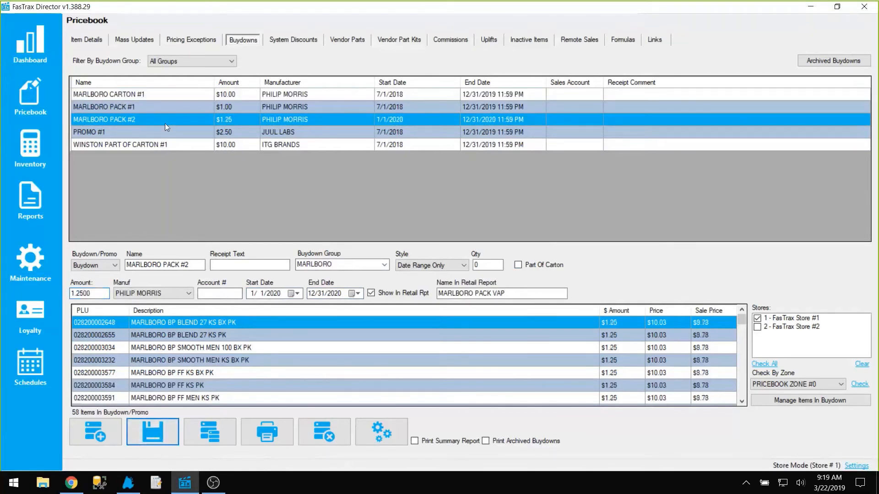
# Compare the amounts, date ranges and item sale prices of the MARLBORO PACK #1 and MARLBORO PACK #2 buydowns.
pyautogui.click(150, 109)
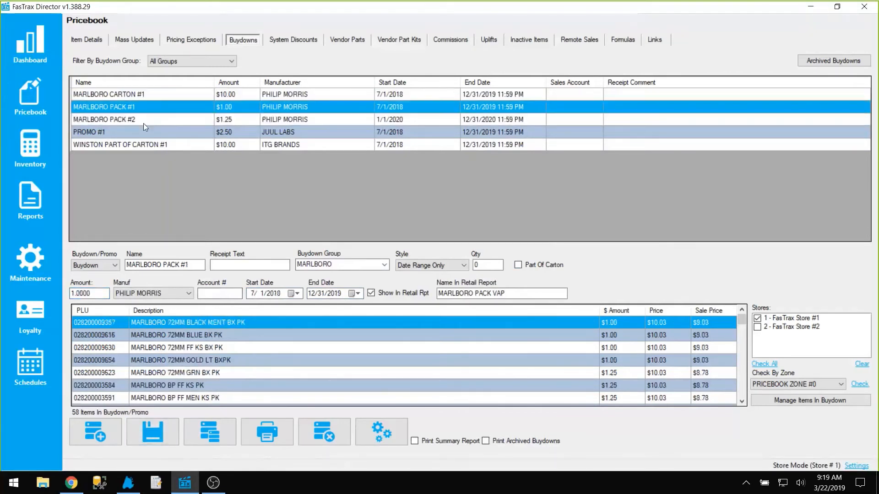
pyautogui.click(139, 109)
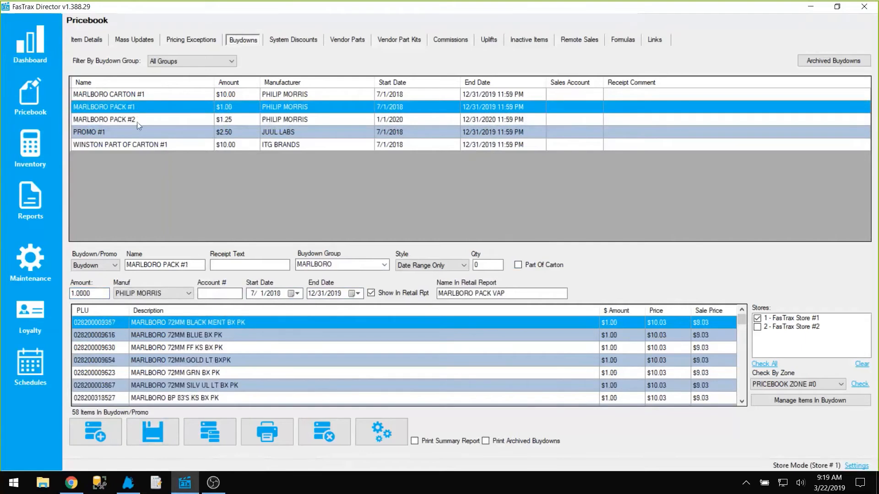
pyautogui.click(136, 122)
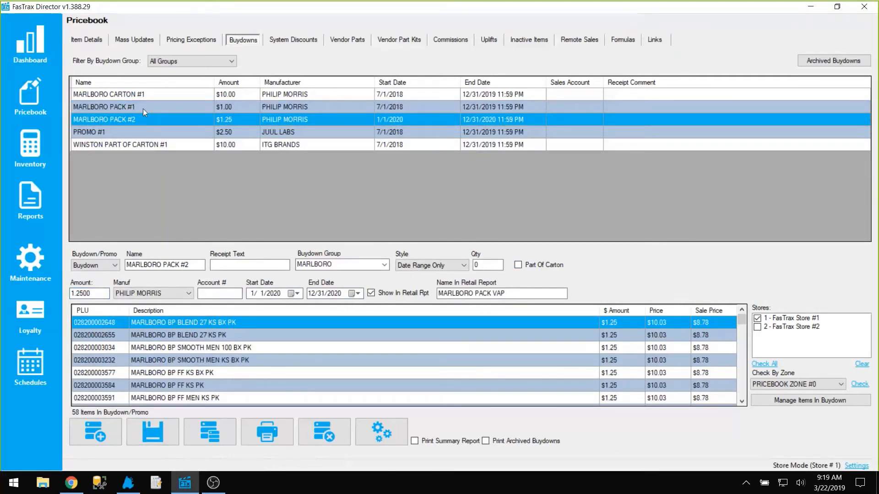
pyautogui.click(137, 105)
pyautogui.click(126, 121)
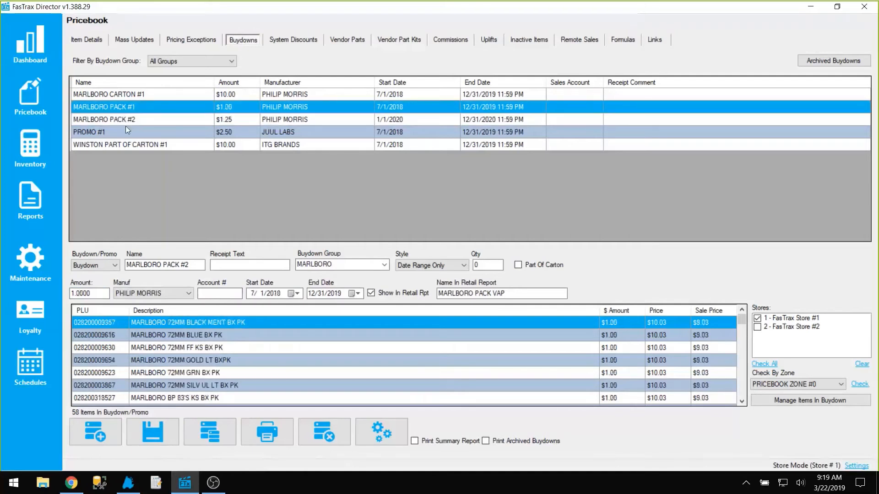
pyautogui.click(128, 108)
pyautogui.click(129, 120)
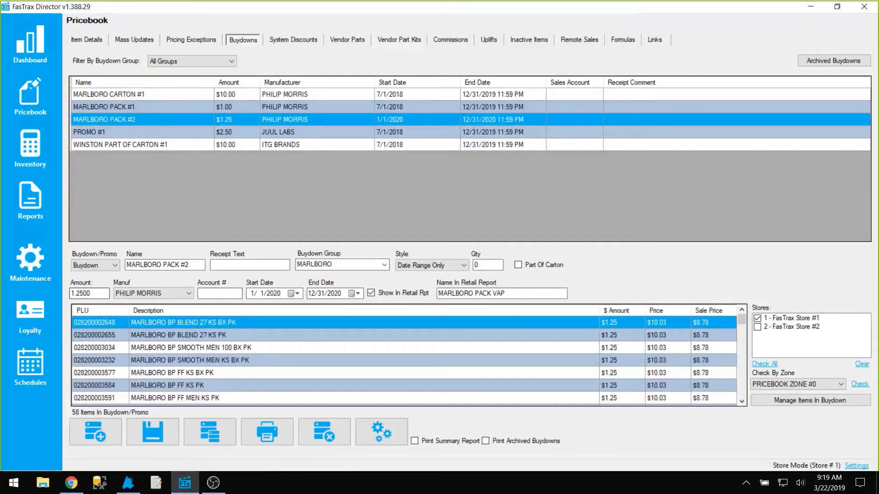
pyautogui.click(146, 108)
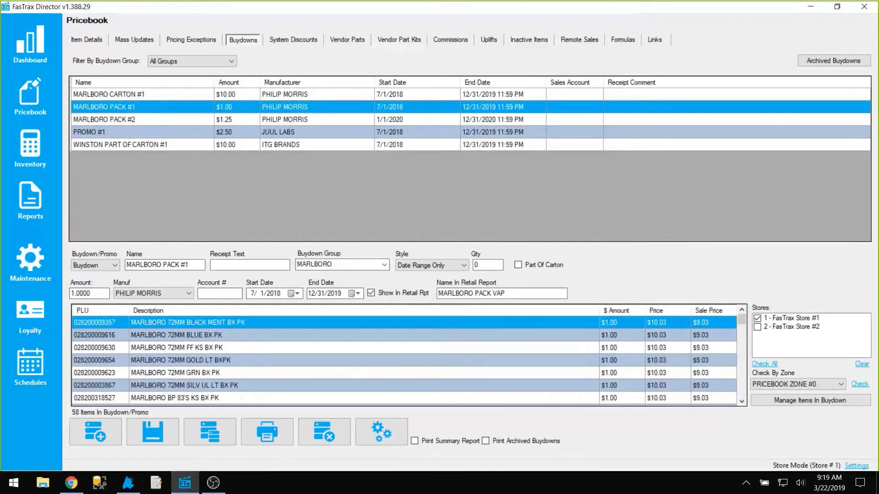
# Review the buydowns assigned to the WINSTON FF KS BX PK item, and return to the pricebook's buydown list.
pyautogui.click(87, 40)
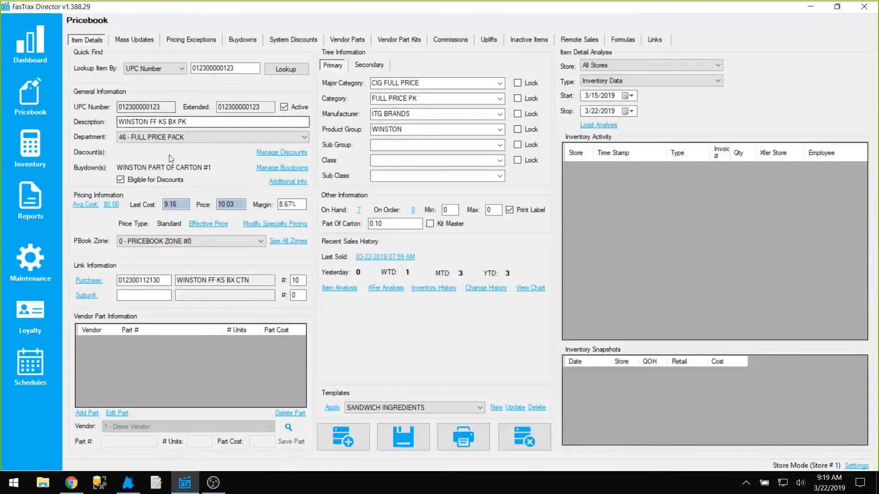
pyautogui.click(282, 168)
pyautogui.click(619, 135)
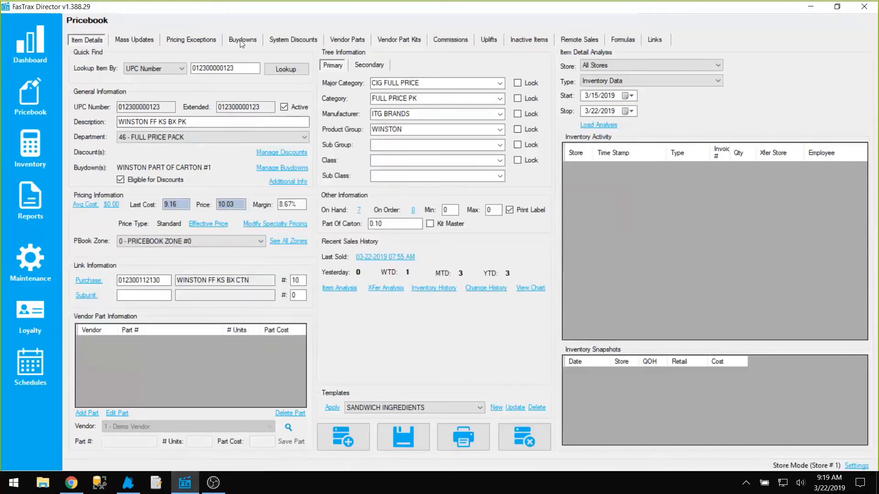
pyautogui.click(241, 41)
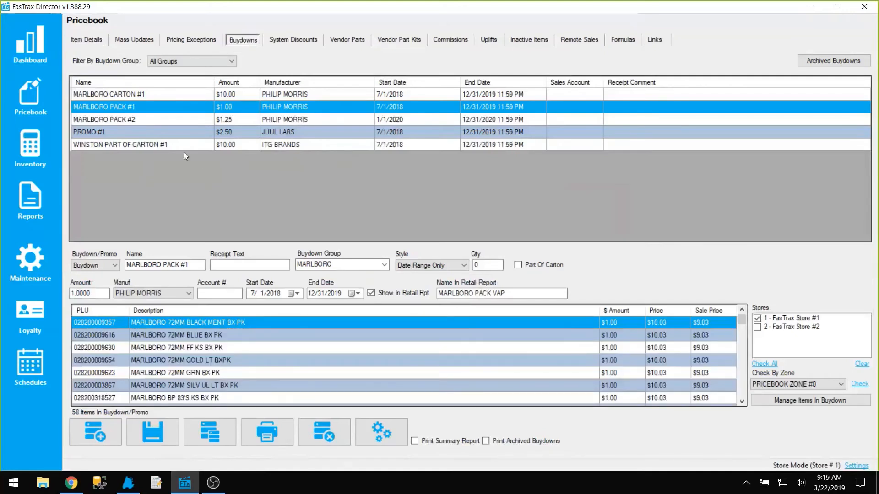
# View the archived buydowns with the name column widened enough to read the full buydown name.
pyautogui.click(843, 62)
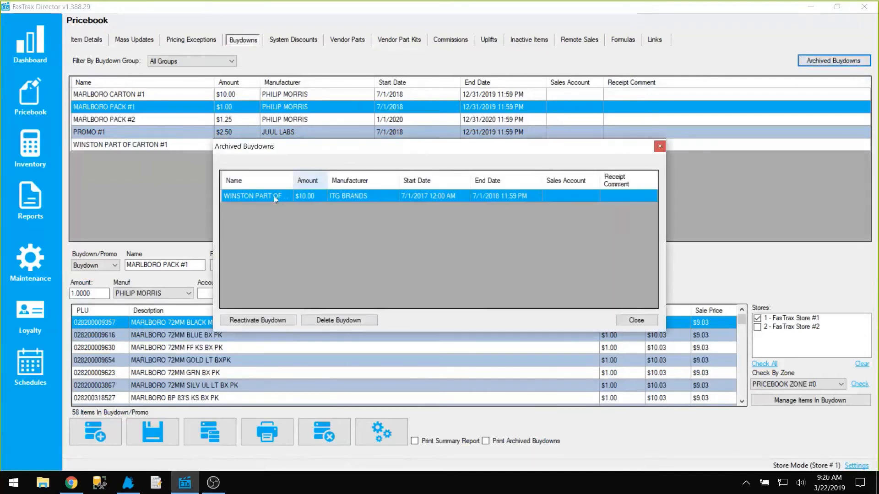
pyautogui.moveTo(293, 181); pyautogui.dragTo(324, 187)
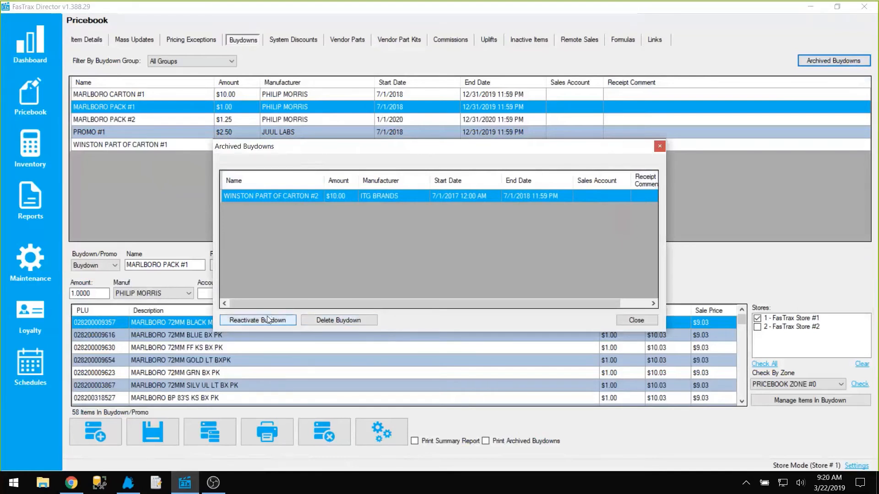
pyautogui.click(636, 320)
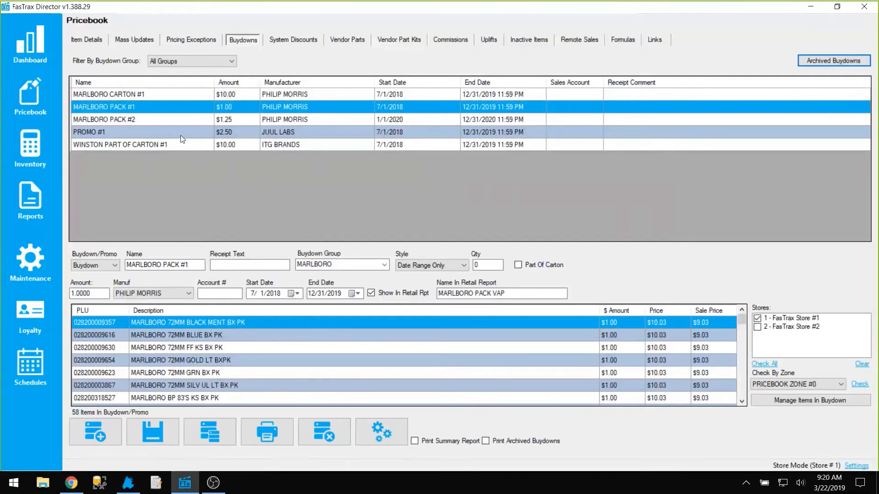
# Examine the Marlboro buydowns and the fields available for changing several buydowns in Mass Update Buydowns.
pyautogui.click(137, 120)
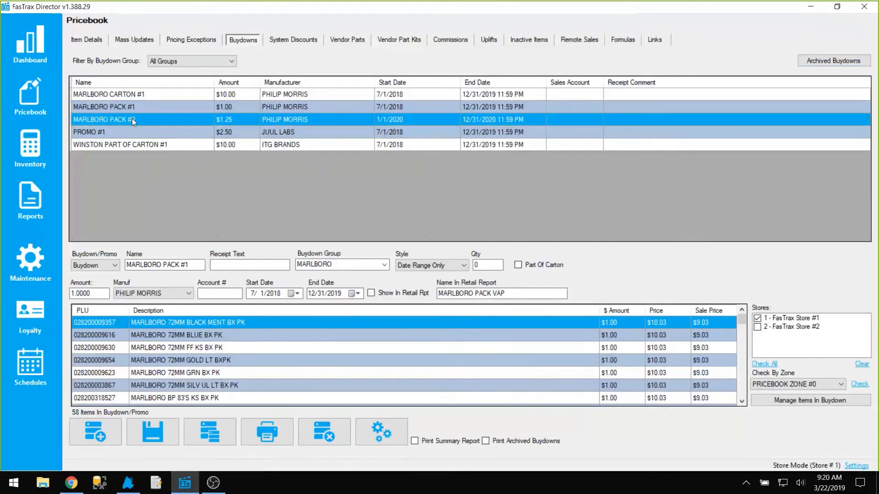
pyautogui.click(141, 110)
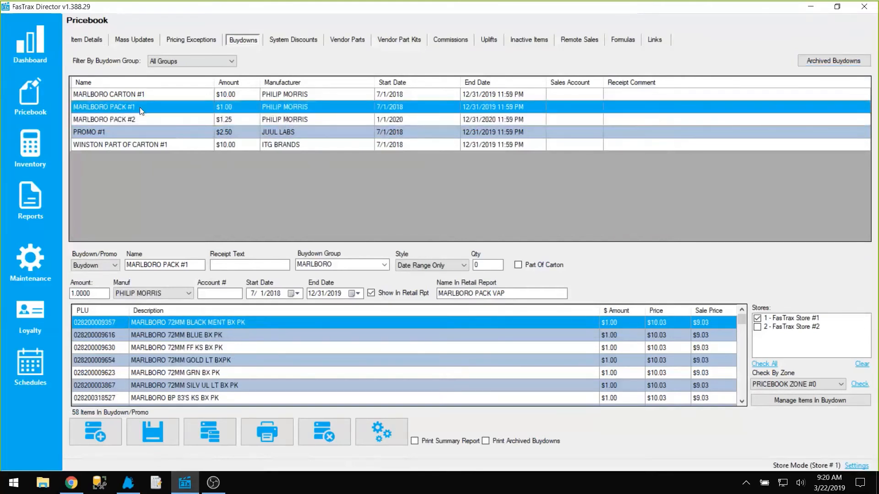
pyautogui.click(379, 429)
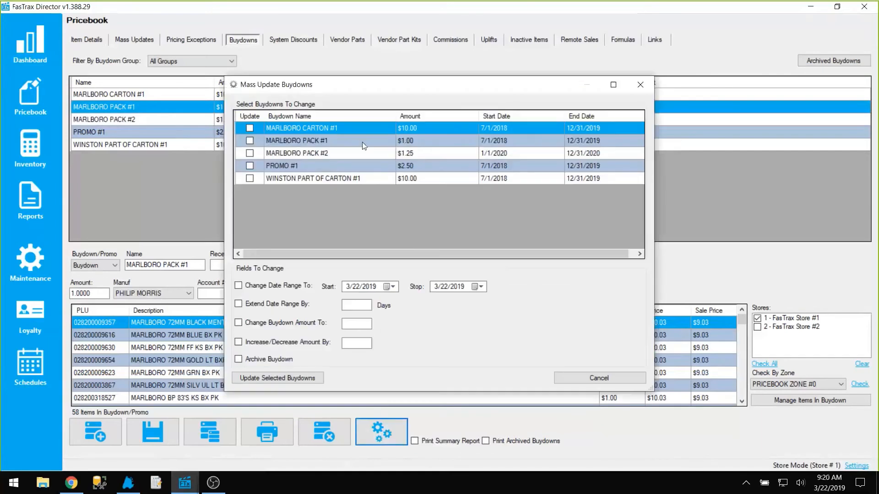
pyautogui.click(313, 142)
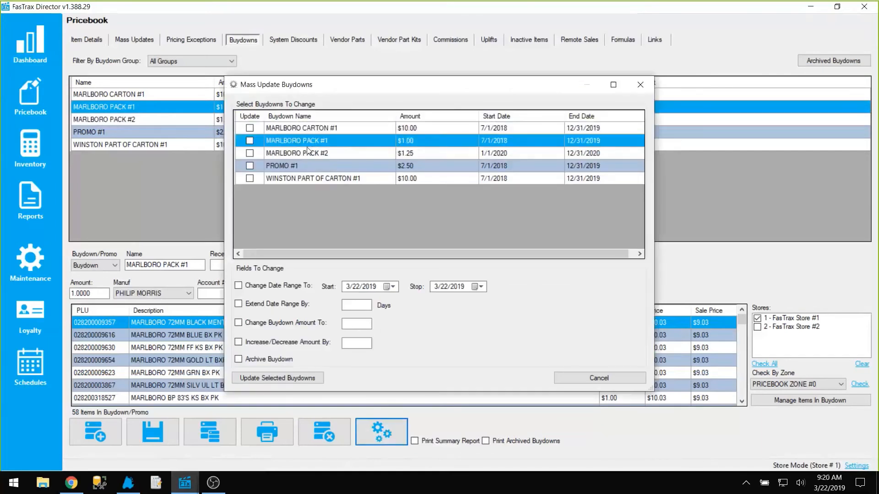
pyautogui.click(305, 151)
pyautogui.click(305, 137)
pyautogui.click(300, 154)
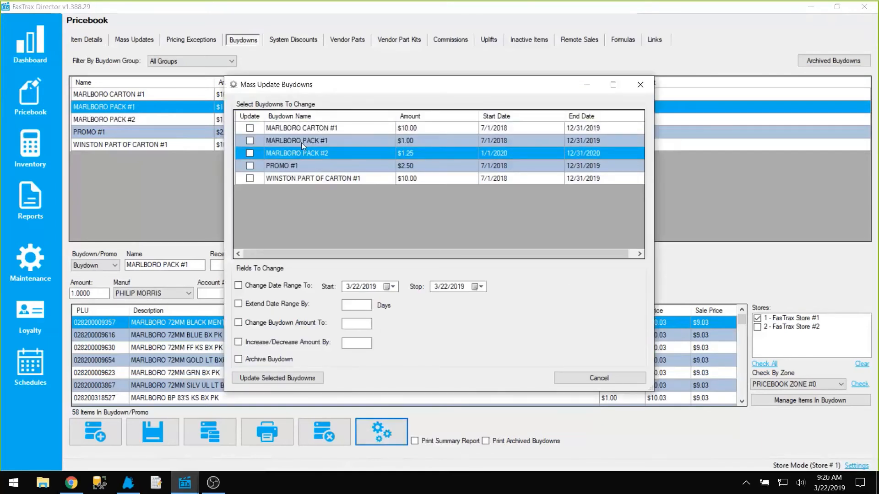
pyautogui.click(301, 139)
pyautogui.click(310, 129)
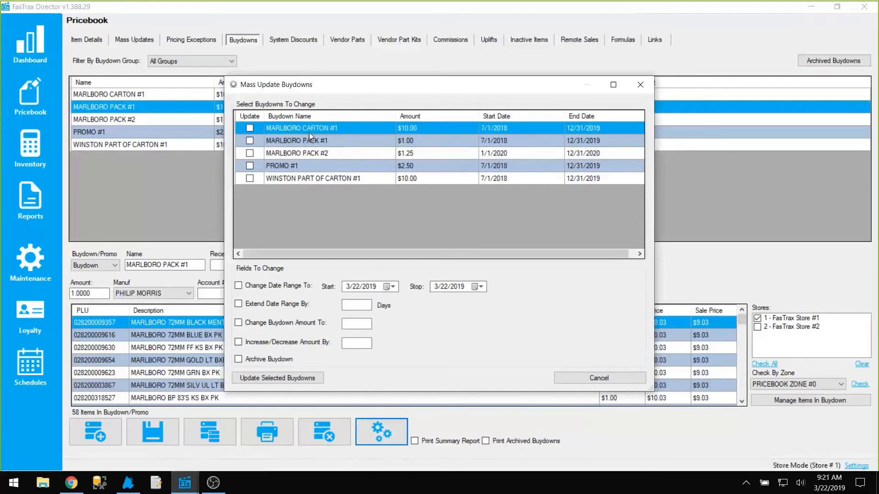
pyautogui.click(283, 138)
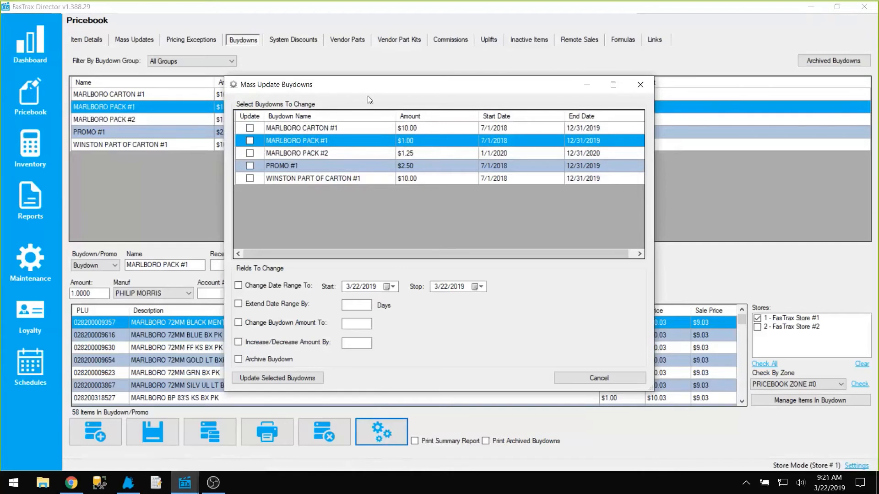
pyautogui.click(640, 84)
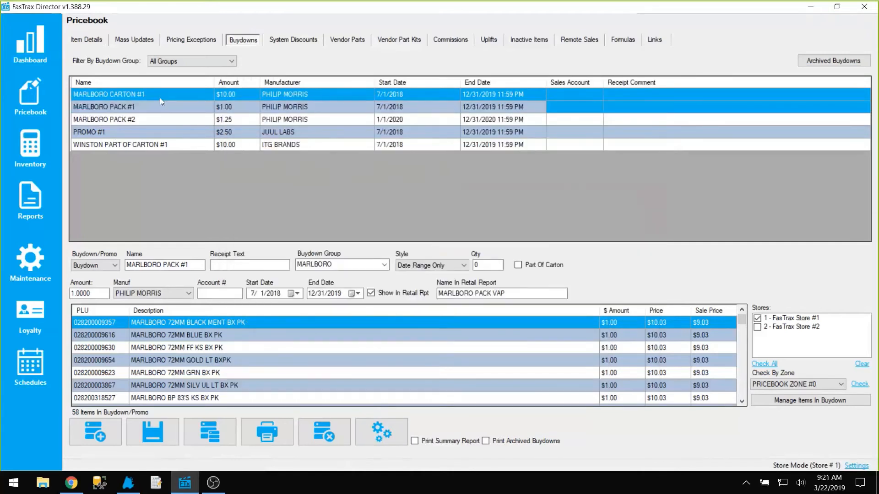
# In Mass Update Buydowns, select MARLBORO CARTON #1 and MARLBORO PACK #1 and set their date range to 7/1/2018 through 12/31/2020.
pyautogui.click(152, 108)
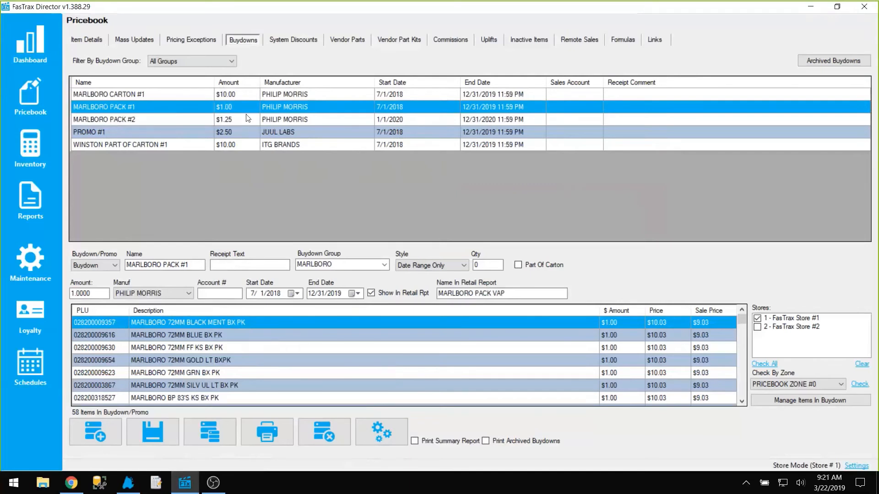
pyautogui.click(395, 427)
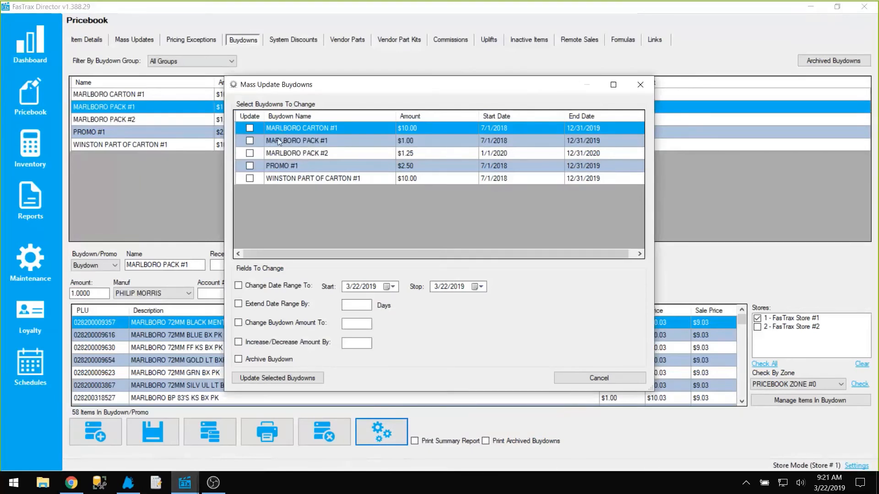
pyautogui.click(249, 129)
pyautogui.click(249, 141)
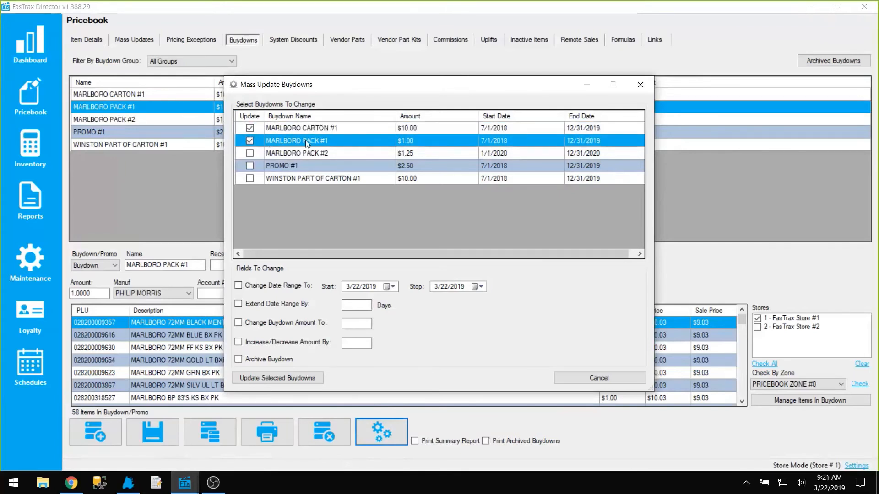
pyautogui.click(248, 287)
pyautogui.click(347, 287)
pyautogui.write('7/ 1')
pyautogui.click(370, 287)
pyautogui.write('2018')
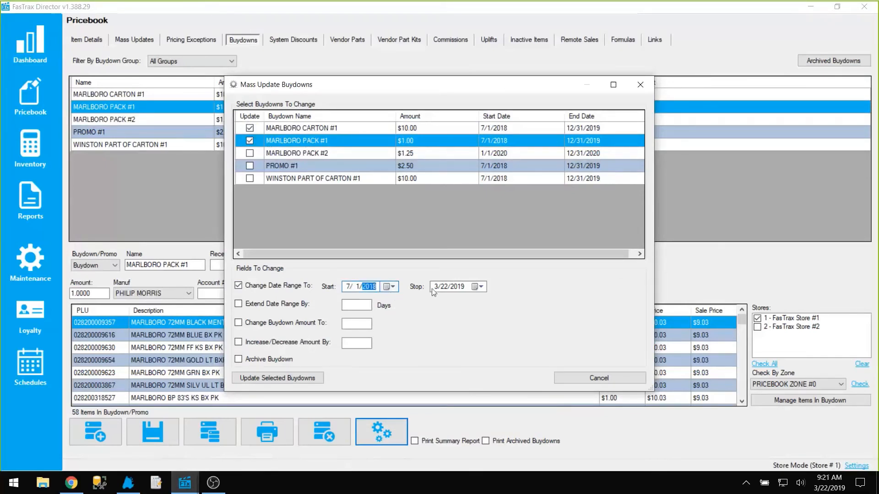
pyautogui.click(433, 289)
pyautogui.write('12')
pyautogui.write('312018')
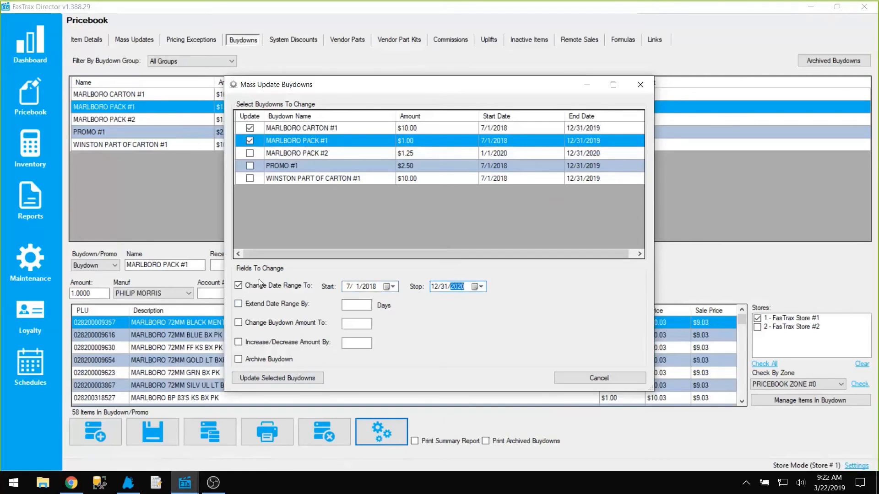
# Try extending the selected buydowns' date range by 365 days instead of changing the dates, and clear that option.
pyautogui.click(262, 306)
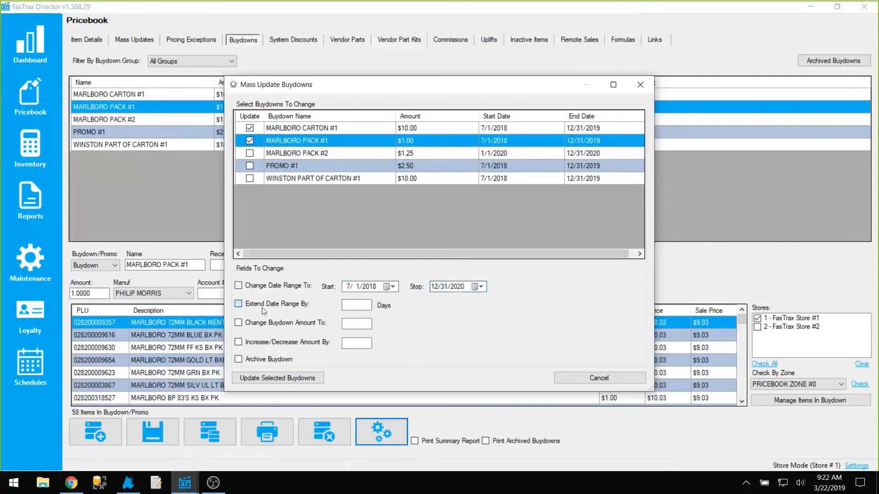
pyautogui.click(359, 311)
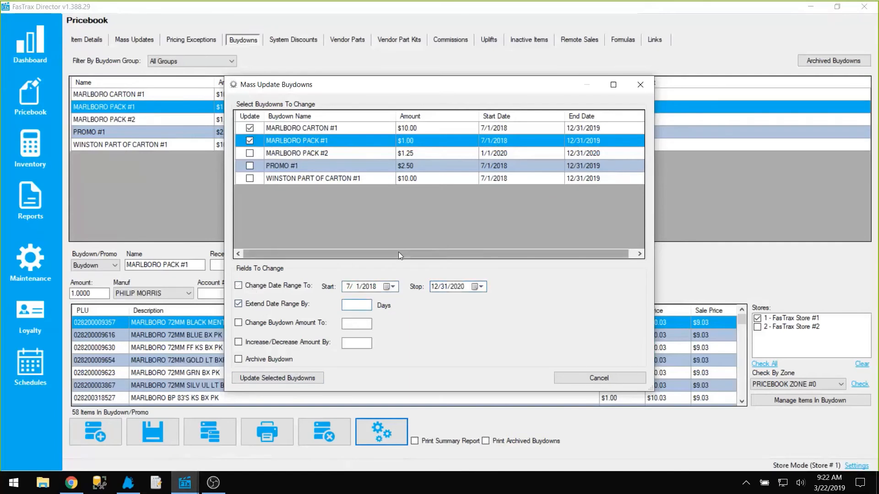
pyautogui.write('365')
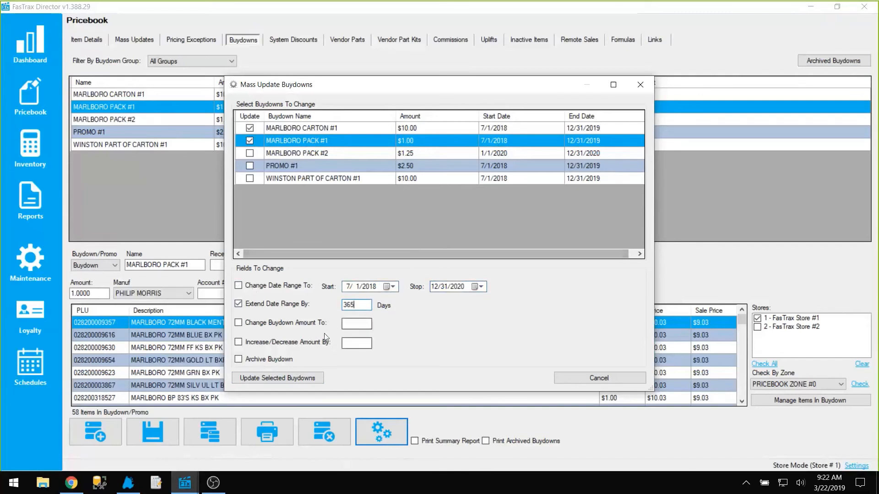
pyautogui.click(281, 306)
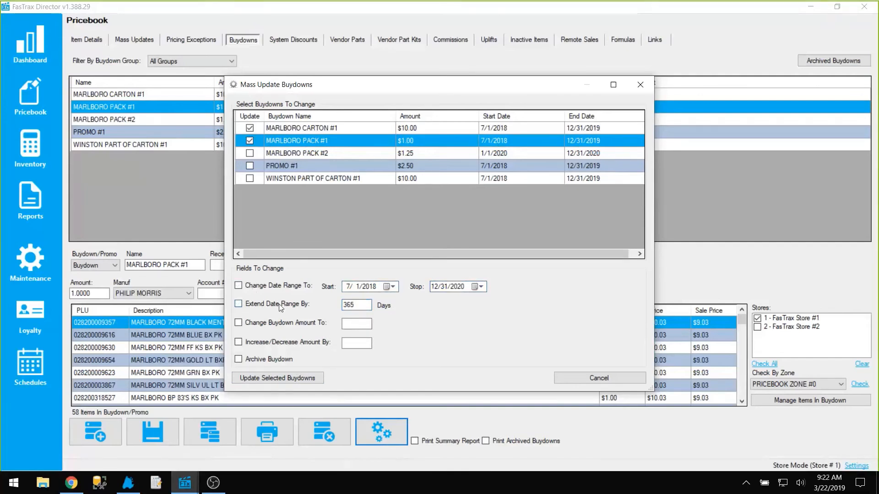
pyautogui.doubleClick(363, 311)
pyautogui.press('BackSpace')
# Try changing the buydown amount to 12.00 for MARLBORO CARTON #1 and WINSTON PART OF CARTON #1 only, and disable the change.
pyautogui.click(285, 326)
pyautogui.click(250, 128)
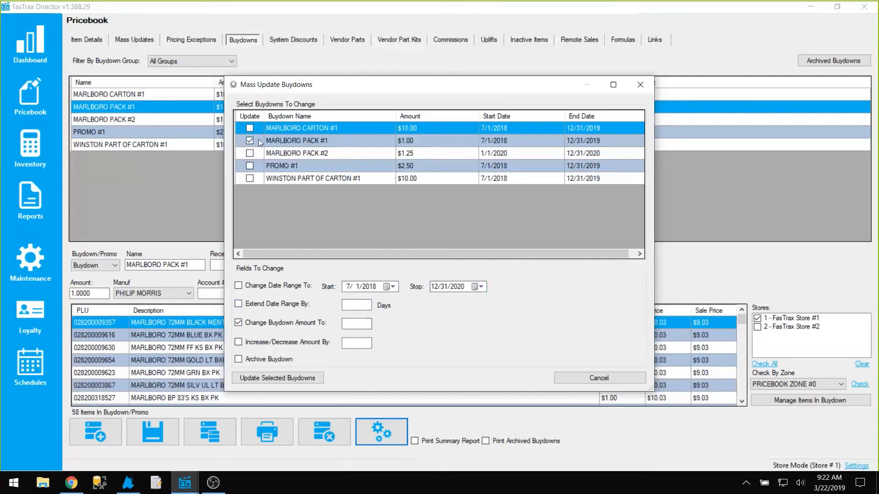
pyautogui.click(250, 141)
pyautogui.click(250, 128)
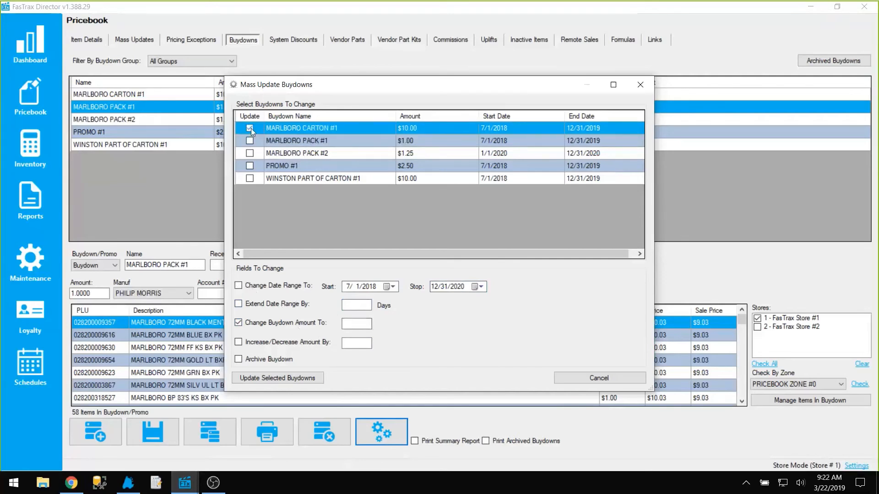
pyautogui.click(251, 178)
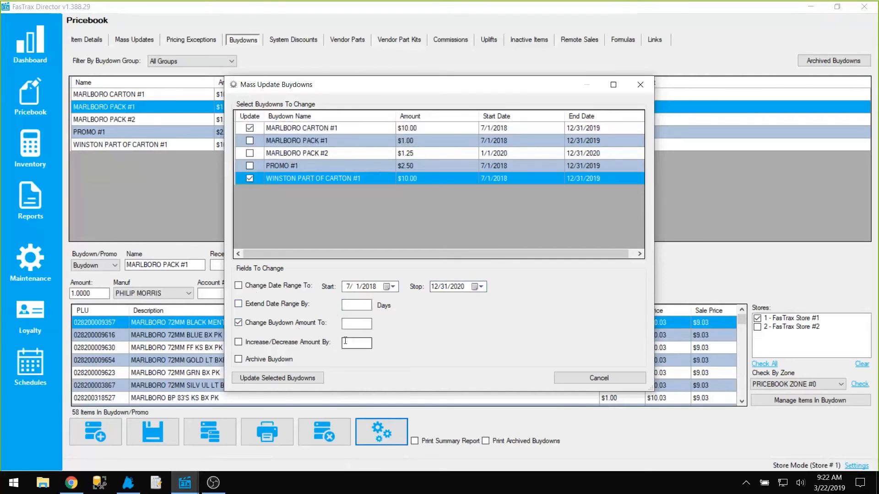
pyautogui.click(353, 326)
pyautogui.write('12.00')
pyautogui.click(280, 324)
# Try increasing the selected buydowns' amounts by 2.00, and disable the change.
pyautogui.click(268, 343)
pyautogui.click(357, 345)
pyautogui.write('2.00')
pyautogui.click(296, 343)
# Select all the buydowns and choose the archive option, but cancel the mass update.
pyautogui.click(250, 166)
pyautogui.click(250, 153)
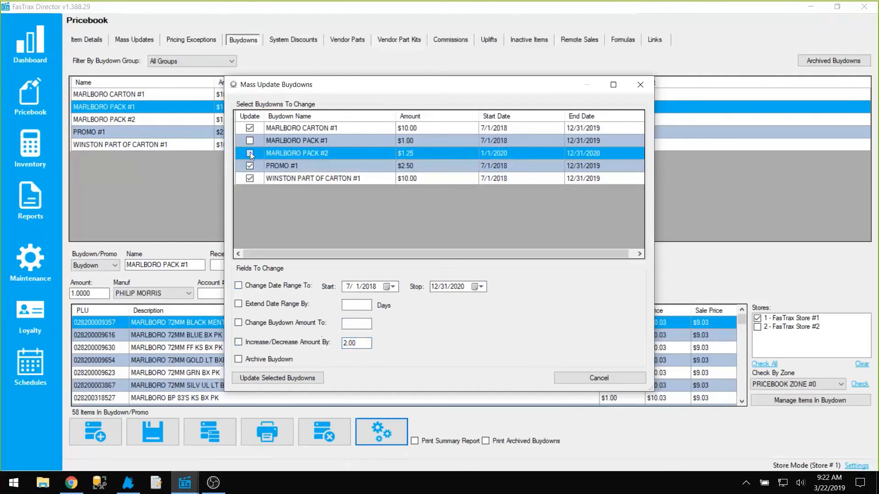
pyautogui.click(250, 141)
pyautogui.click(263, 360)
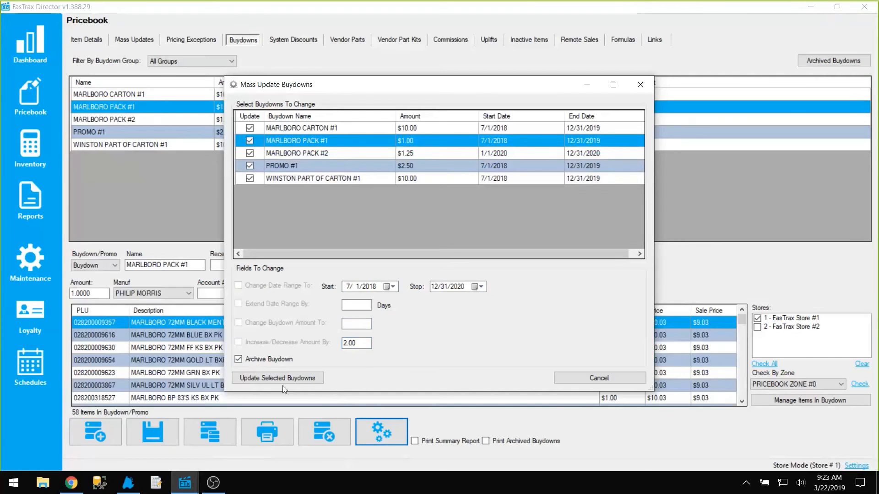
pyautogui.click(598, 378)
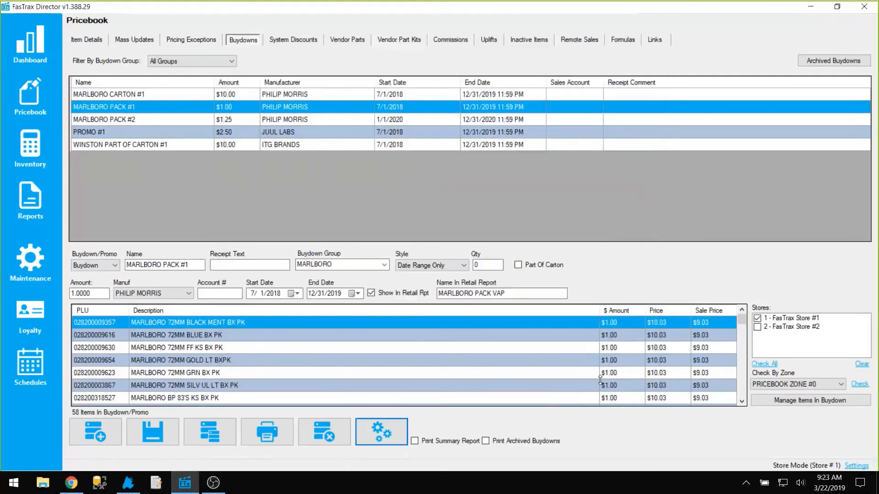
# Generate the summary report of the buydowns, review it and close the report.
pyautogui.click(116, 95)
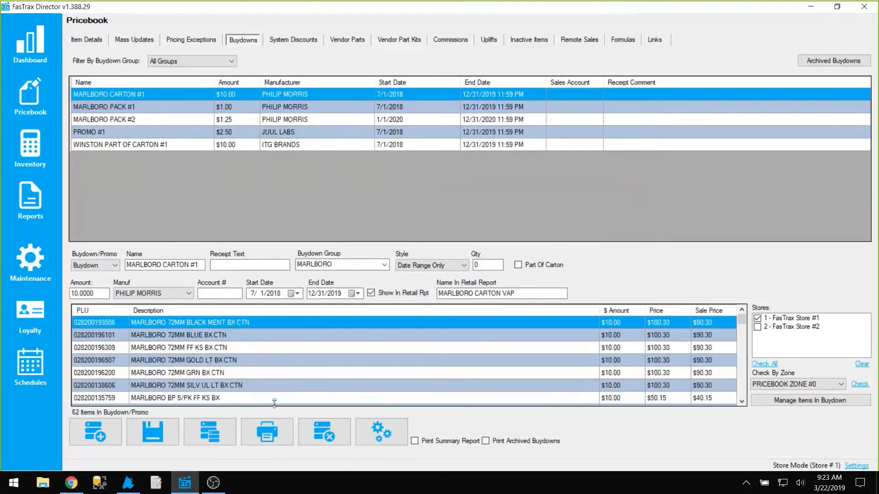
pyautogui.click(452, 441)
pyautogui.click(253, 436)
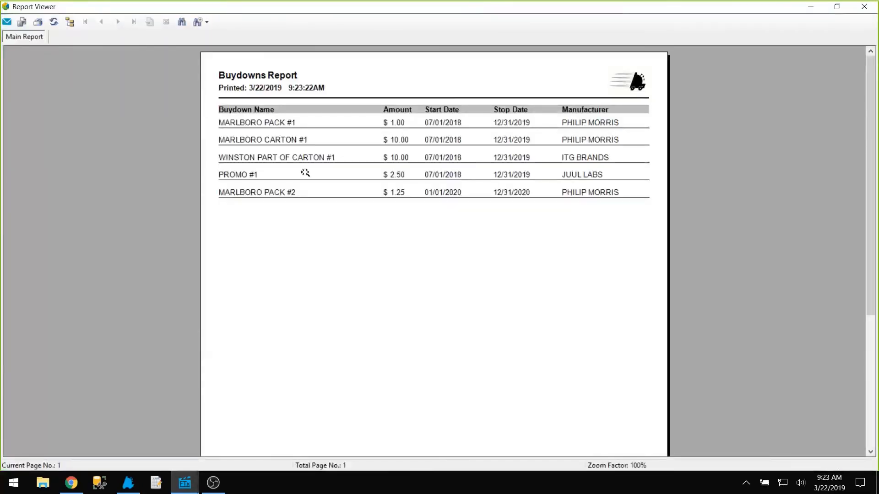
pyautogui.click(861, 9)
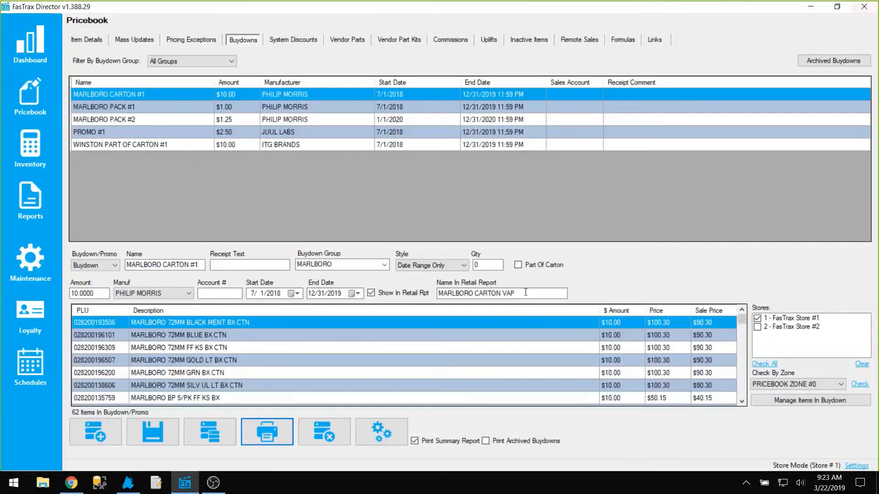
# Generate and review the buydowns report with item details instead of the summary, and show the MARLBORO PACK #2 buydown.
pyautogui.click(275, 437)
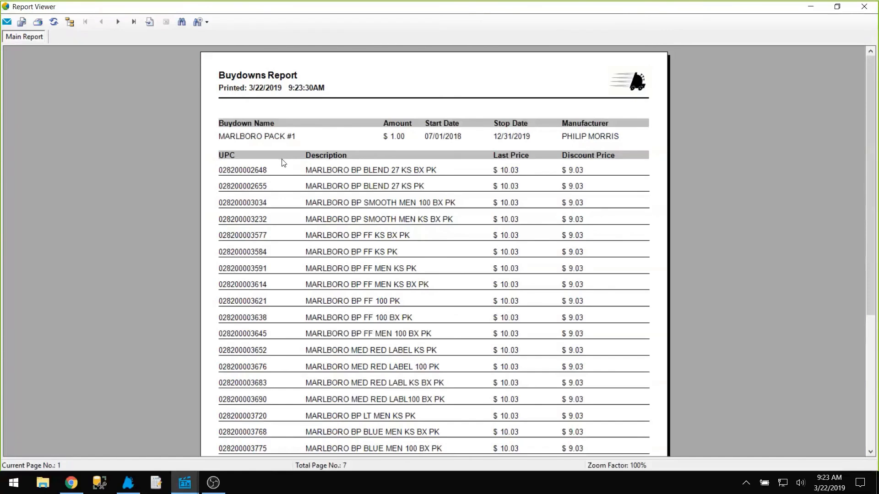
pyautogui.click(853, 7)
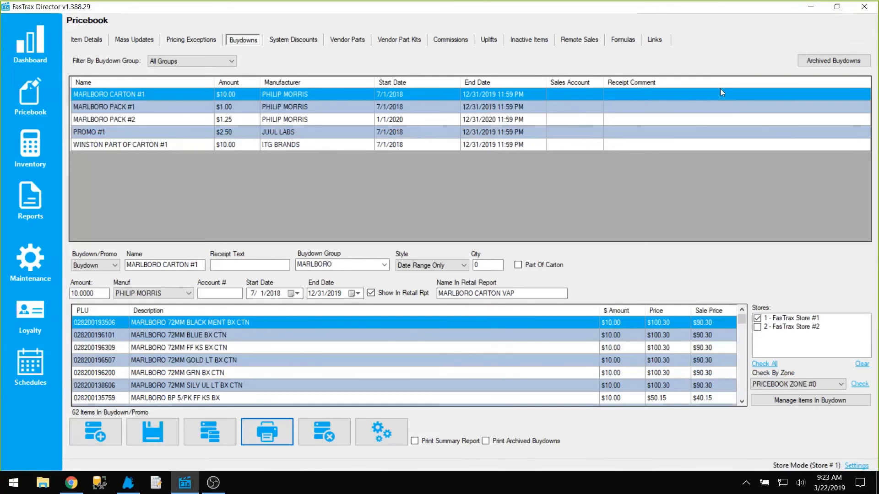
pyautogui.click(129, 132)
pyautogui.click(134, 118)
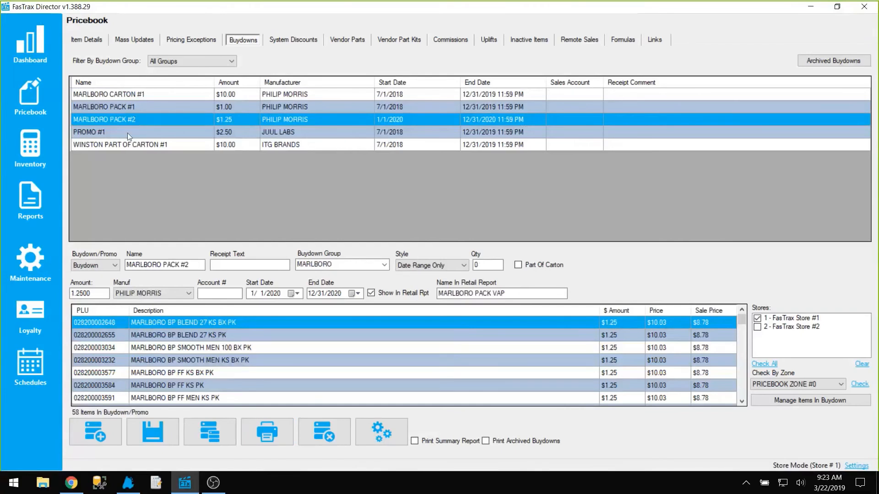
# Change the PROMO #1 promotion's style to Date Range Only with a quantity of 0, and save it.
pyautogui.click(127, 132)
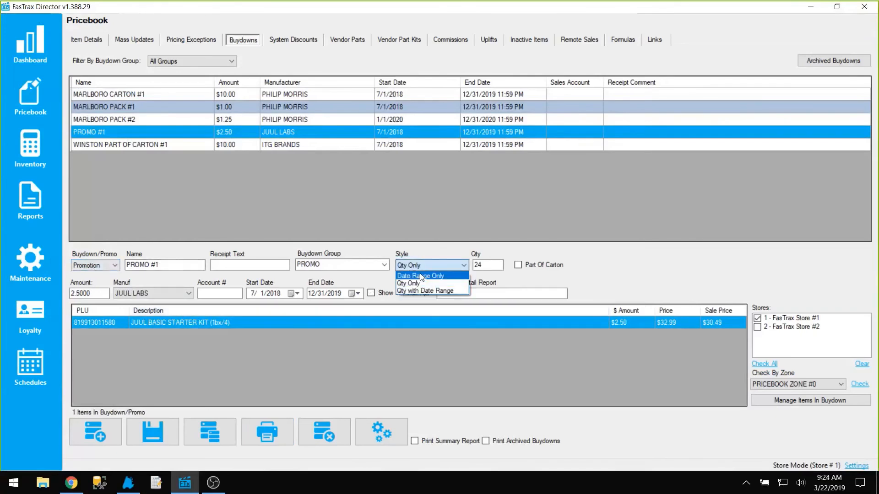
pyautogui.click(418, 276)
pyautogui.press('Tab')
pyautogui.write('0')
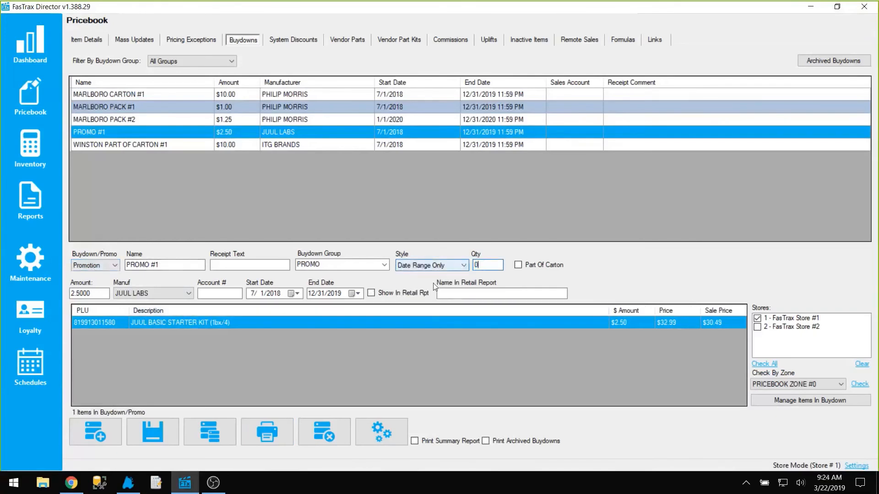
pyautogui.click(156, 432)
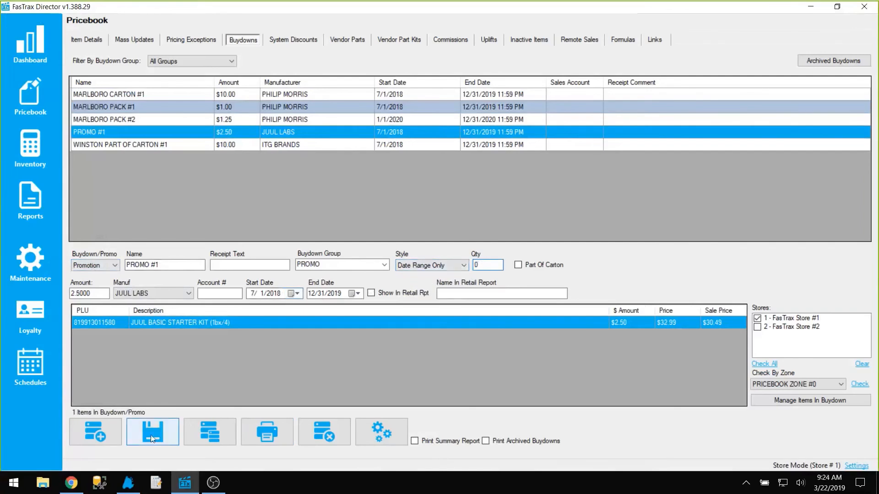
pyautogui.click(95, 130)
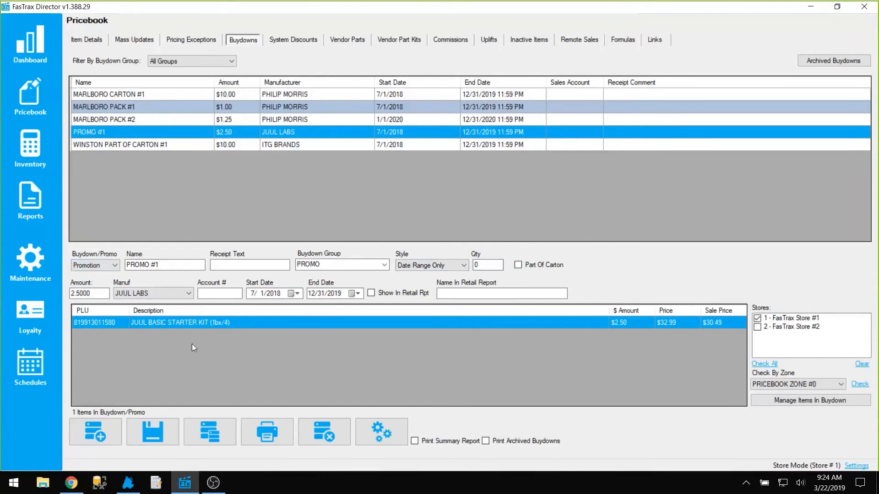
pyautogui.moveTo(98, 294); pyautogui.dragTo(54, 306)
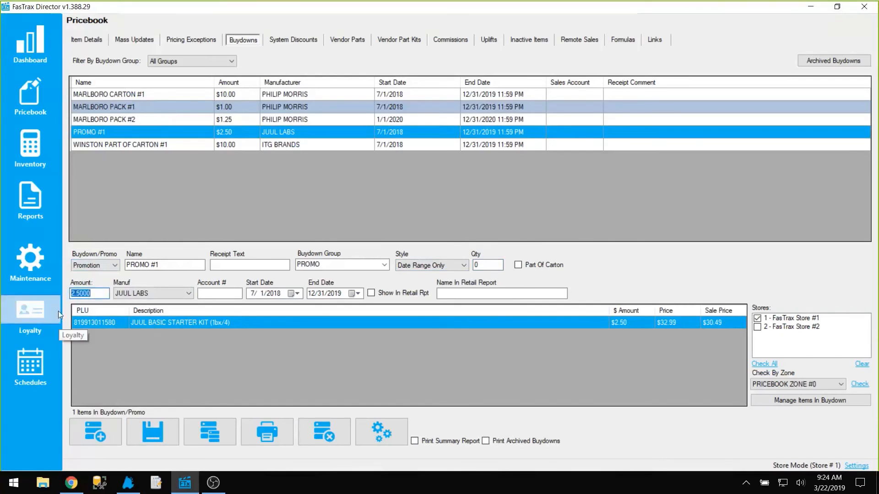
# Switch to the POS, sell one JUUL BASIC STARTER KIT (1bx/4) with the customer's age visually verified, and return to Director.
pyautogui.click(129, 484)
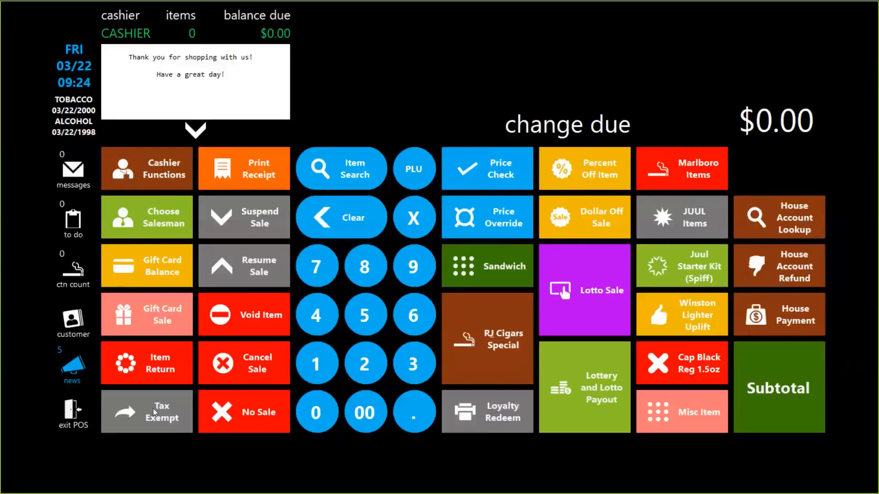
pyautogui.click(670, 266)
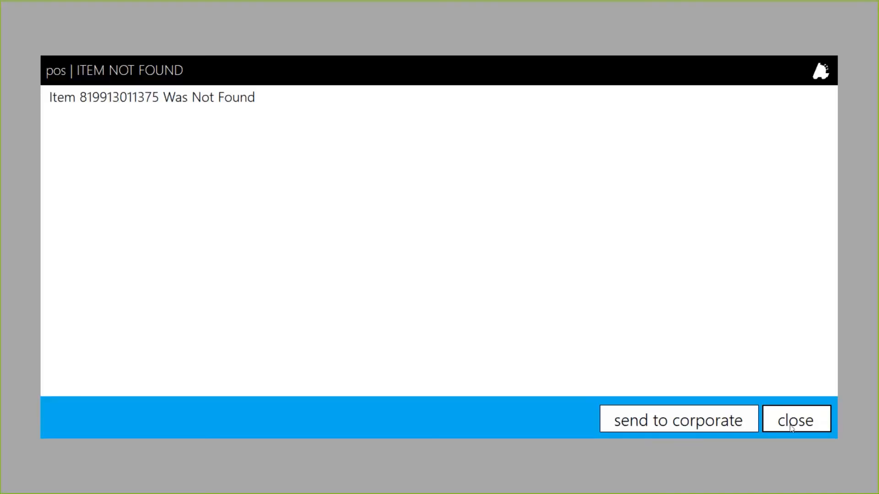
pyautogui.click(792, 428)
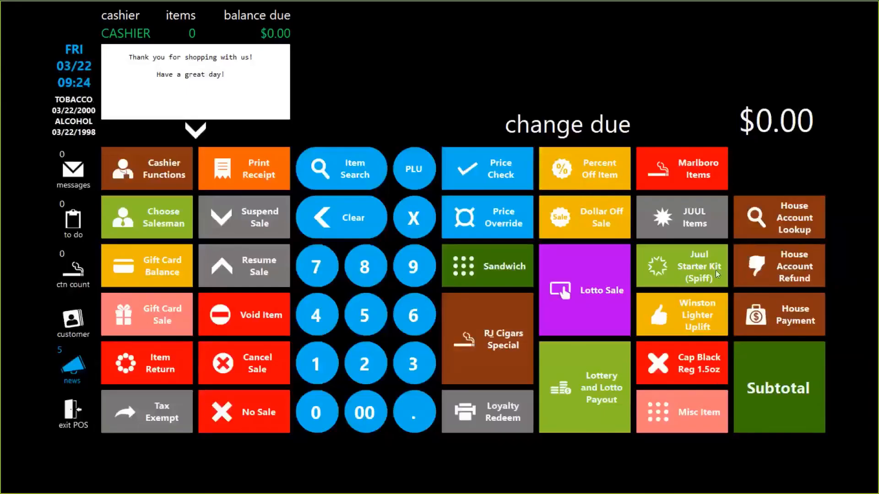
pyautogui.click(677, 215)
pyautogui.click(443, 338)
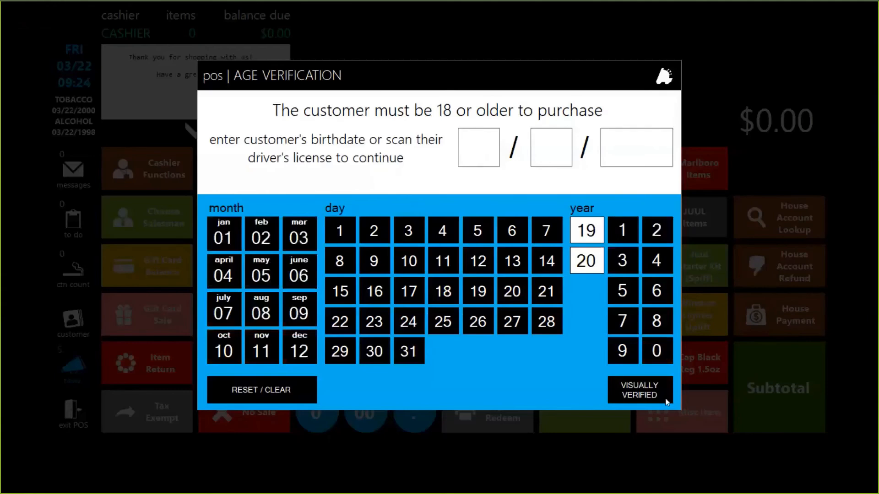
pyautogui.click(664, 400)
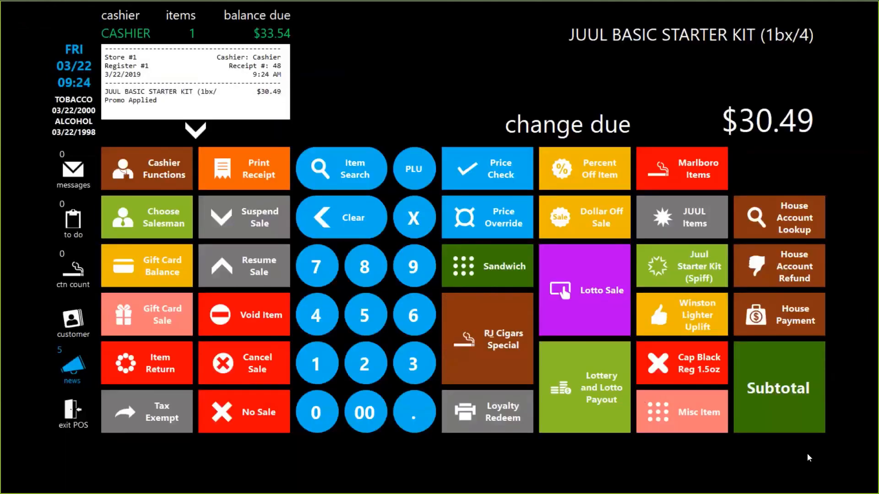
pyautogui.click(792, 430)
pyautogui.click(493, 247)
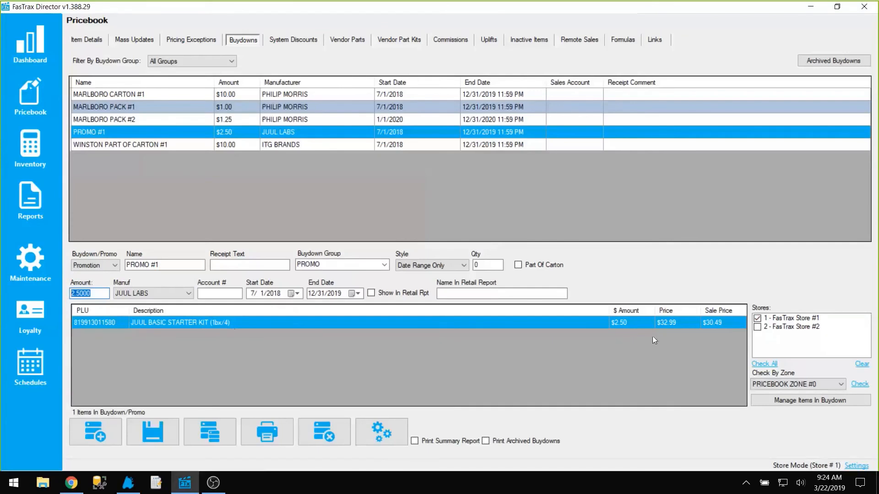
# Look up the JUUL BASIC item by description in the item details and examine its last cost and price.
pyautogui.click(673, 324)
pyautogui.click(87, 40)
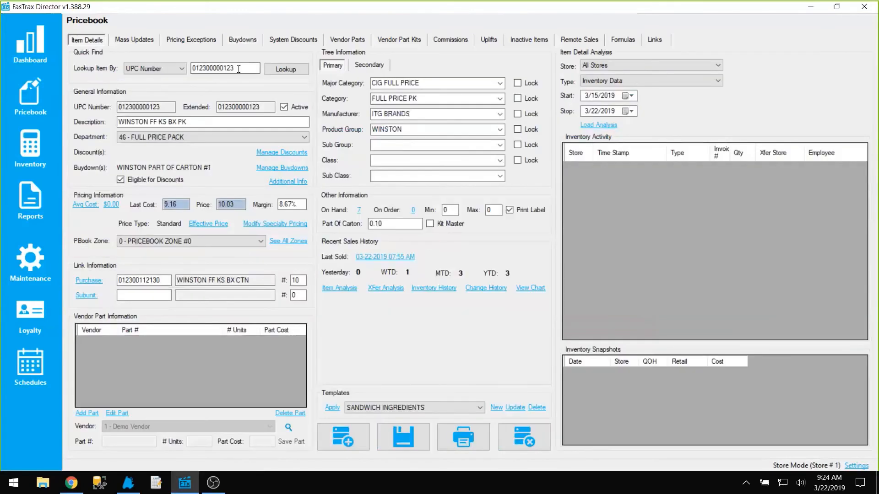
pyautogui.write('JUUL BASIC')
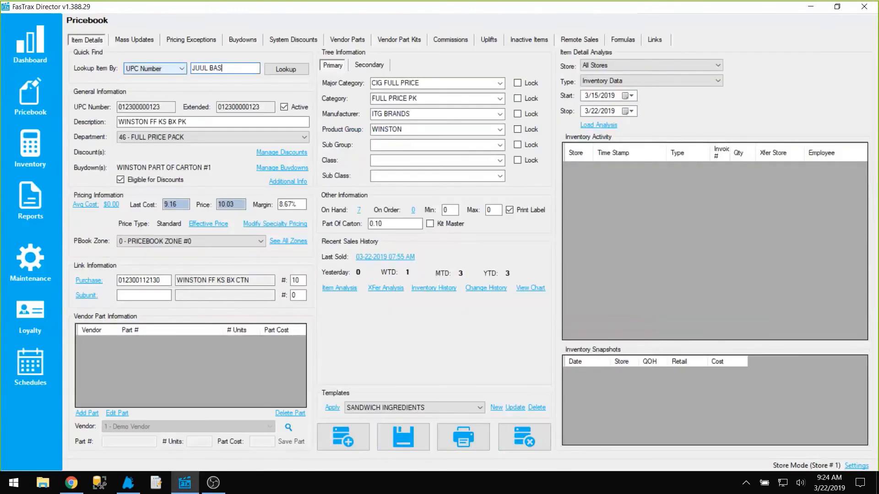
pyautogui.click(178, 70)
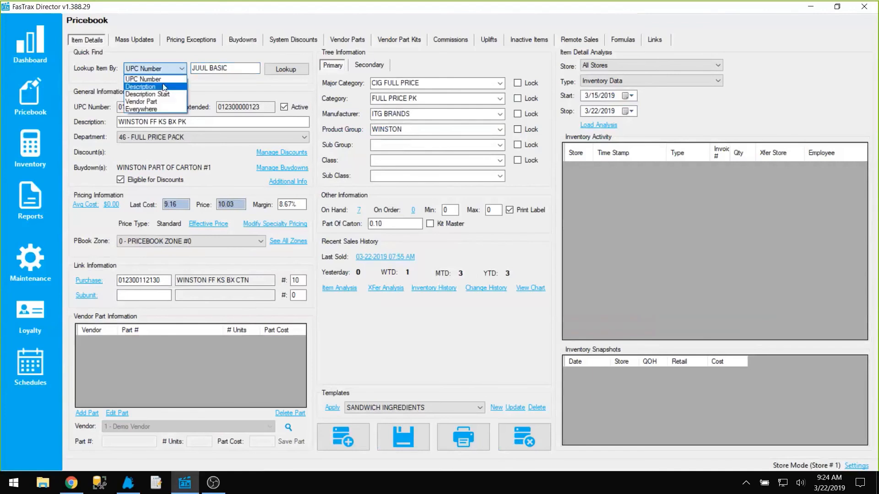
pyautogui.click(137, 86)
pyautogui.click(287, 69)
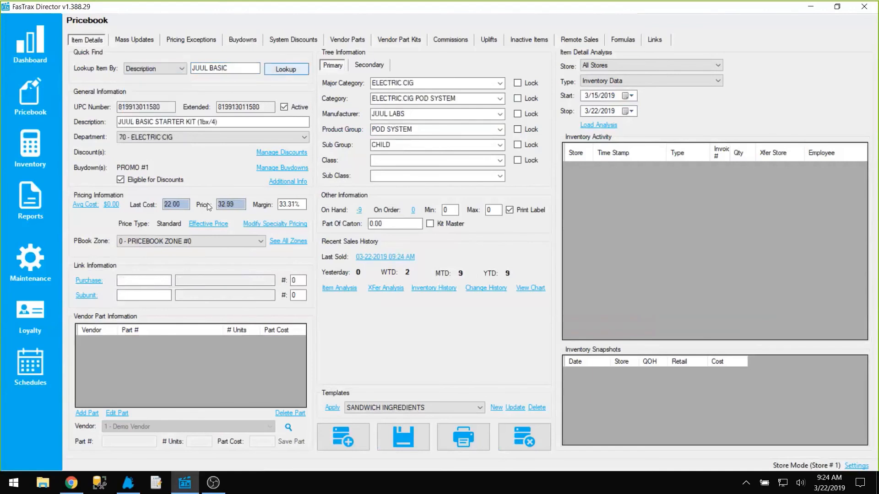
pyautogui.moveTo(183, 205); pyautogui.dragTo(160, 205)
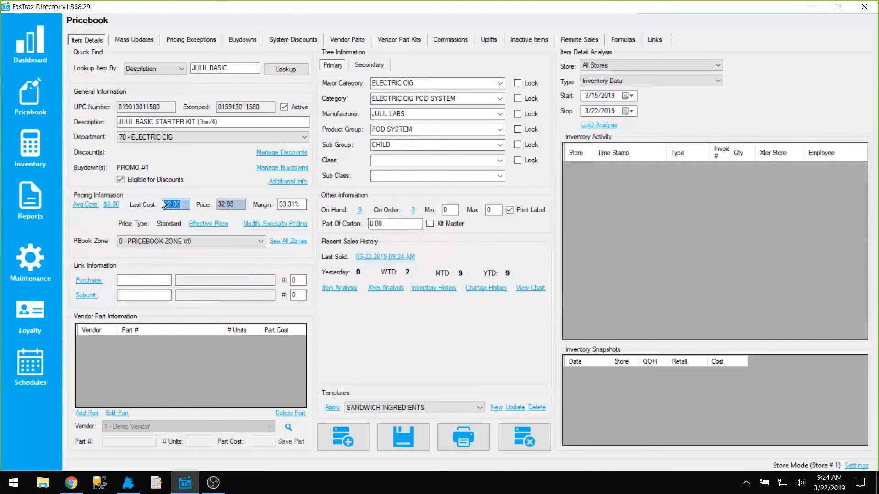
pyautogui.moveTo(243, 204); pyautogui.dragTo(212, 206)
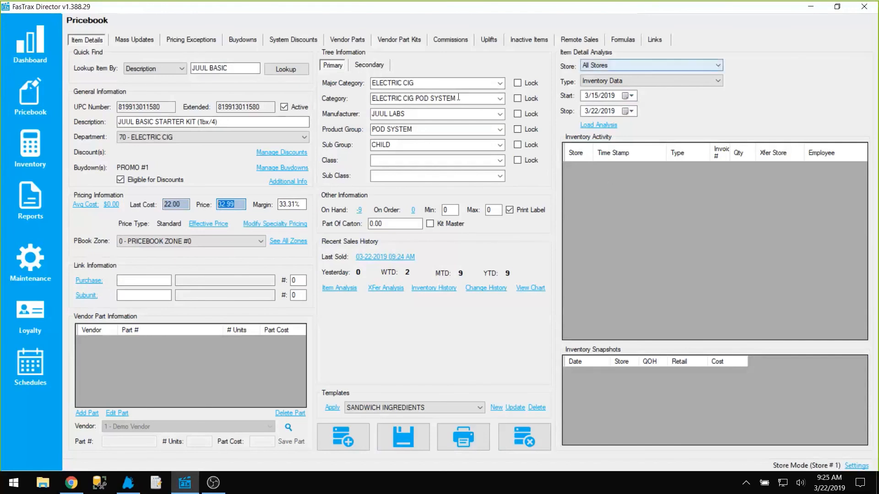
# Generate the Buydown Sales Report on sales data for all manufacturers for 3/22/2019, review it and close it.
pyautogui.click(48, 199)
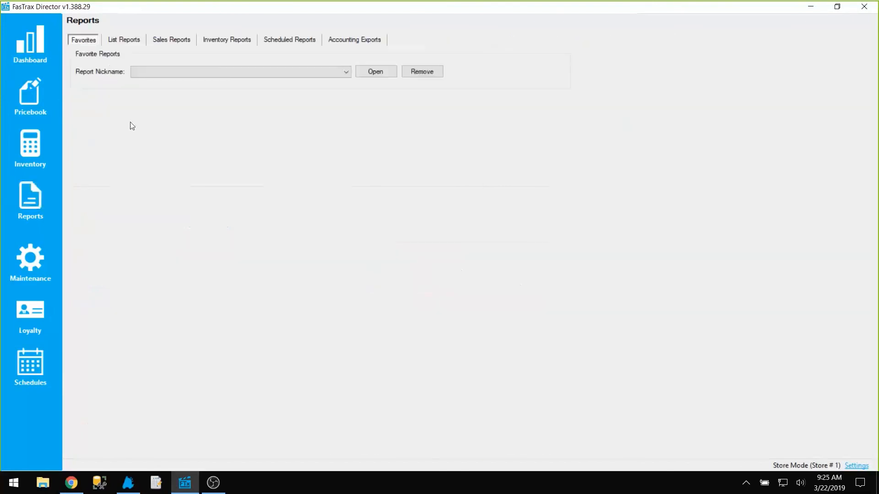
pyautogui.click(173, 41)
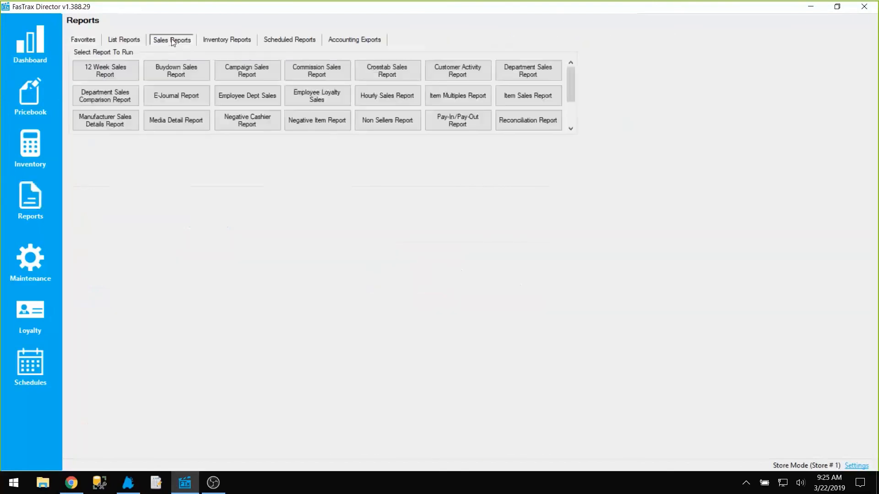
pyautogui.click(186, 70)
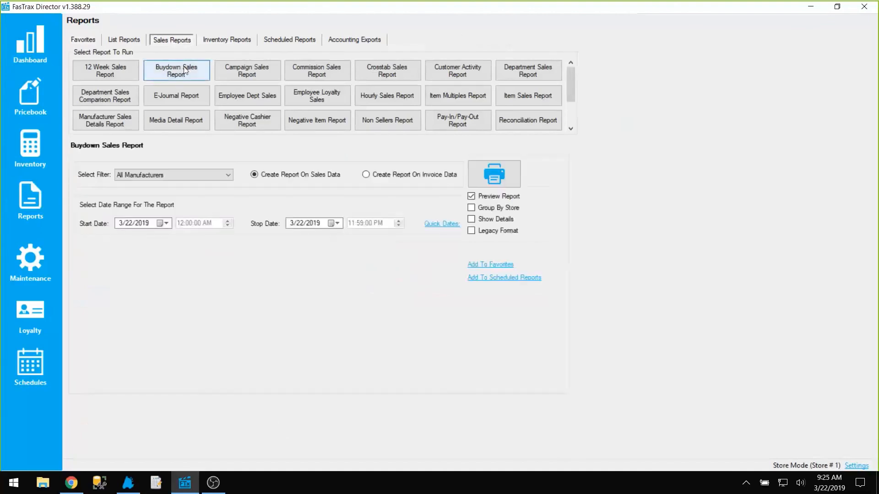
pyautogui.click(156, 173)
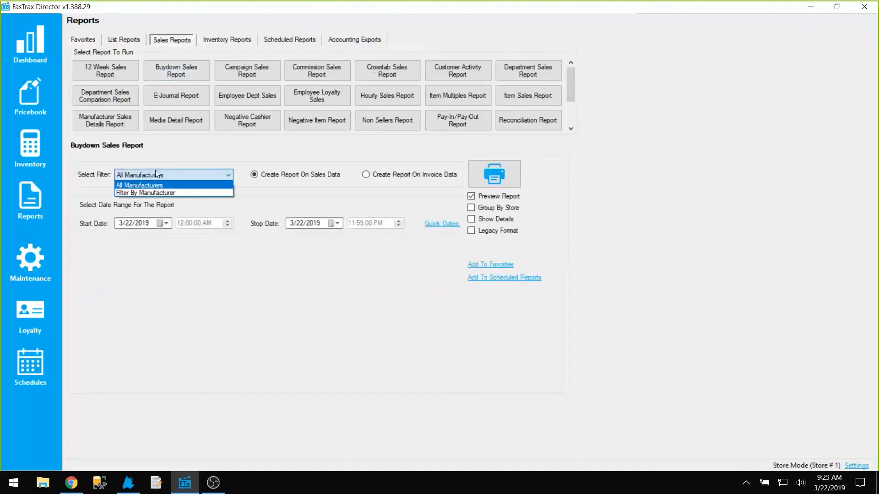
pyautogui.click(156, 171)
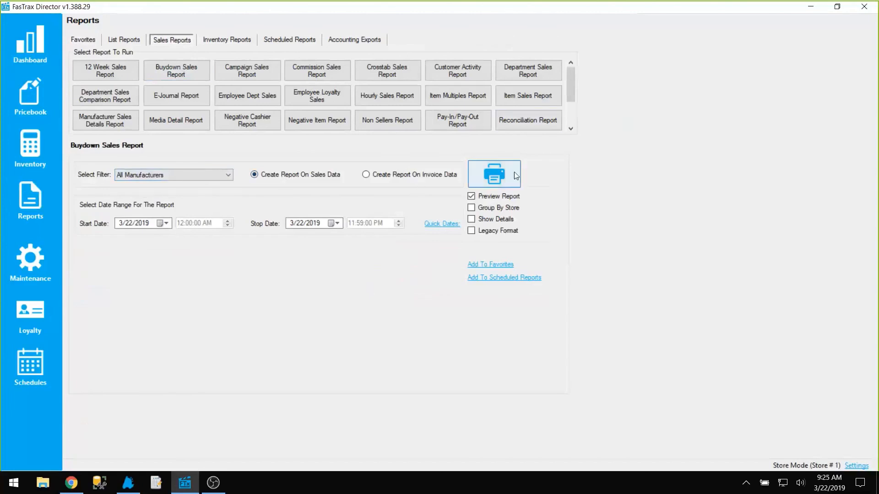
pyautogui.click(494, 173)
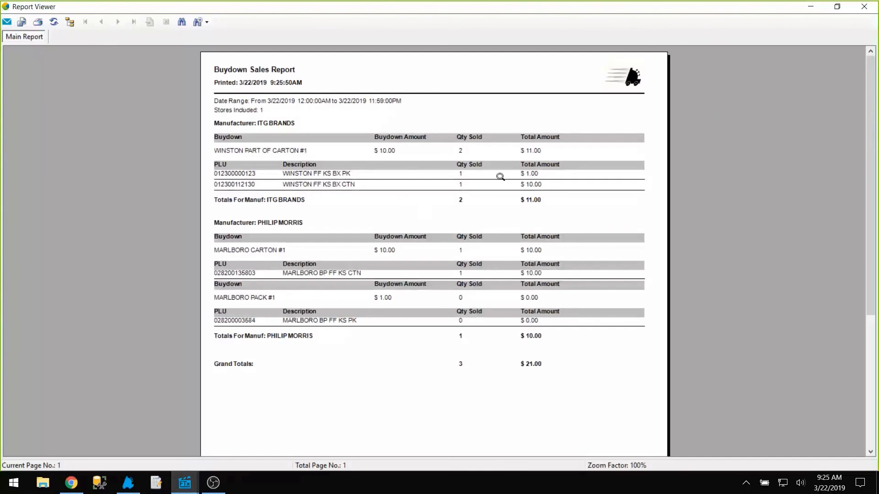
pyautogui.click(866, 7)
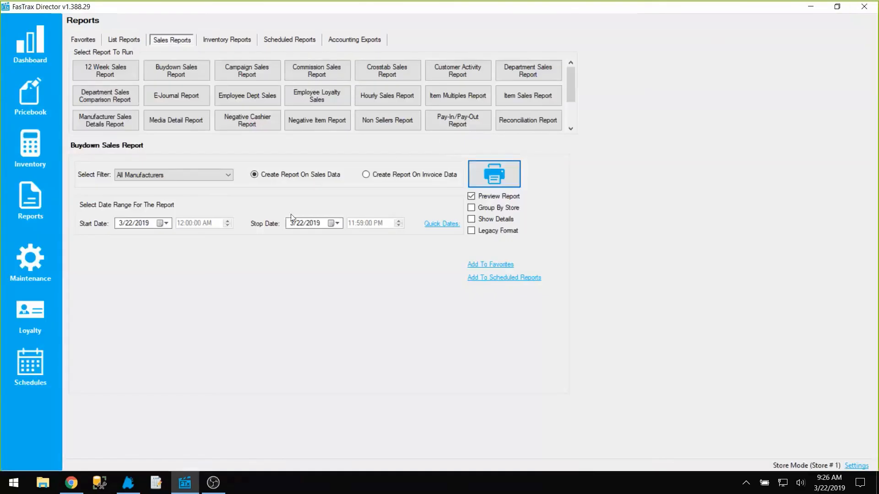
# Generate the buydown report on invoice data without and with Show Details, reviewing and closing each version.
pyautogui.click(401, 177)
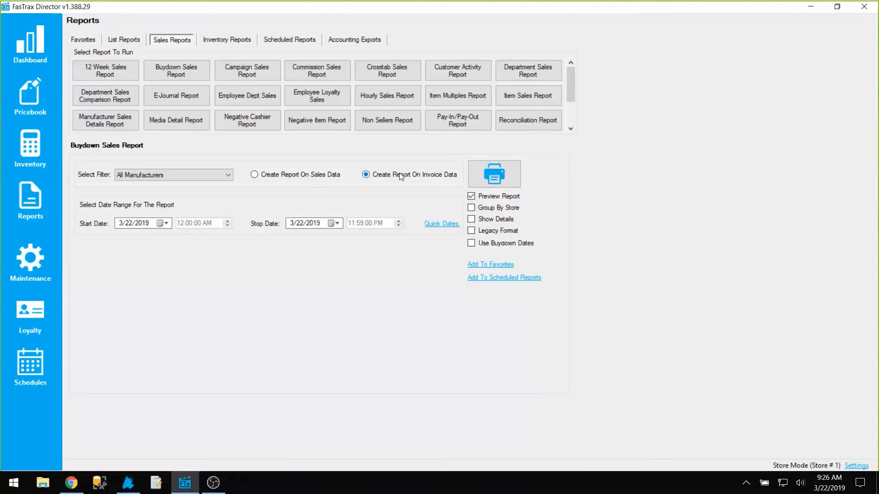
pyautogui.click(483, 169)
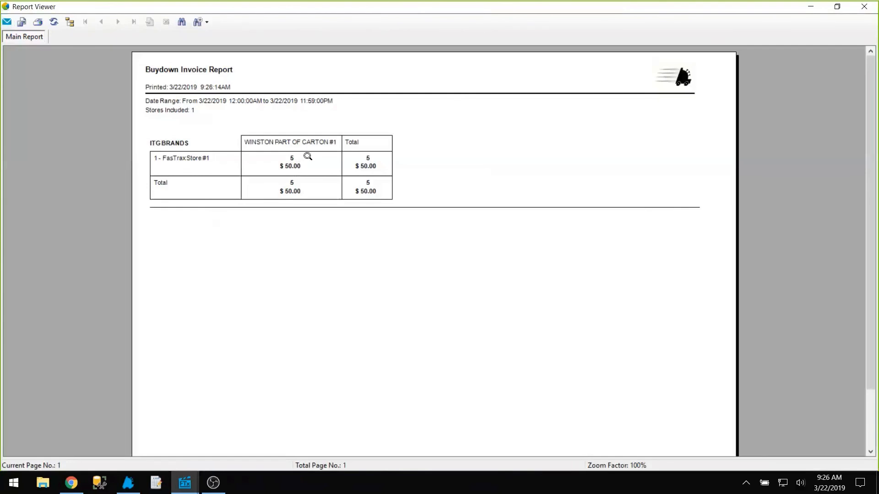
pyautogui.click(864, 7)
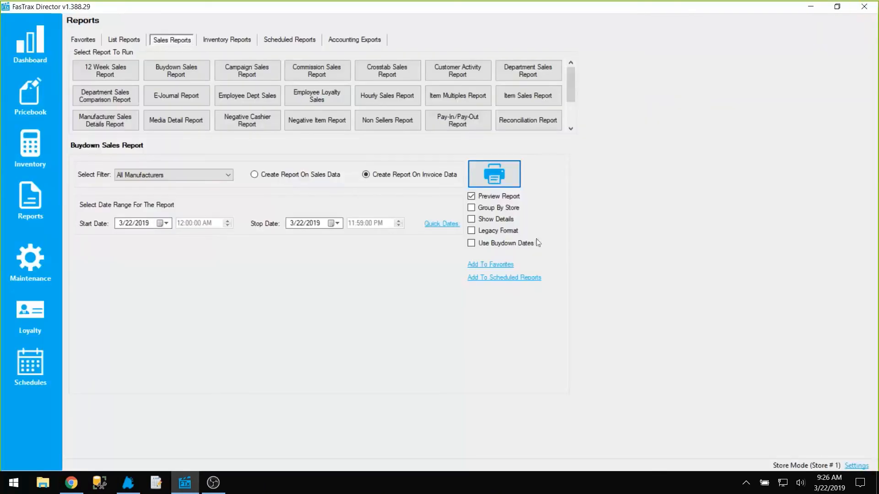
pyautogui.click(494, 174)
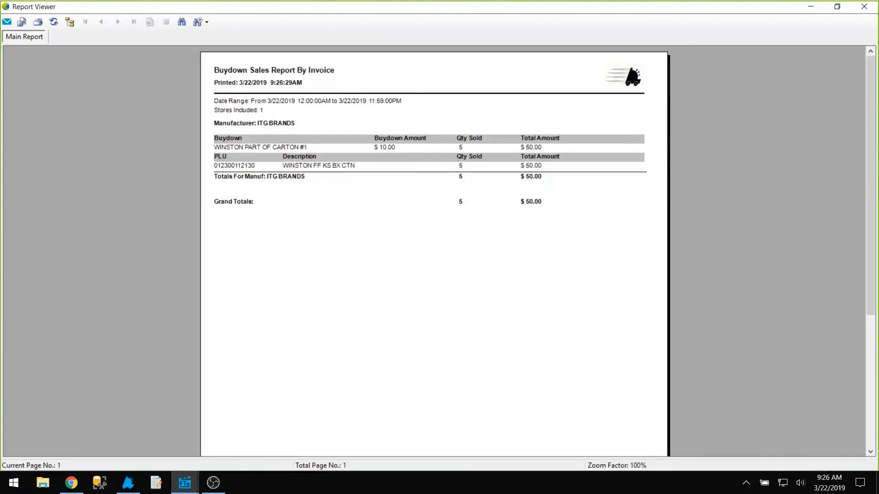
pyautogui.click(863, 11)
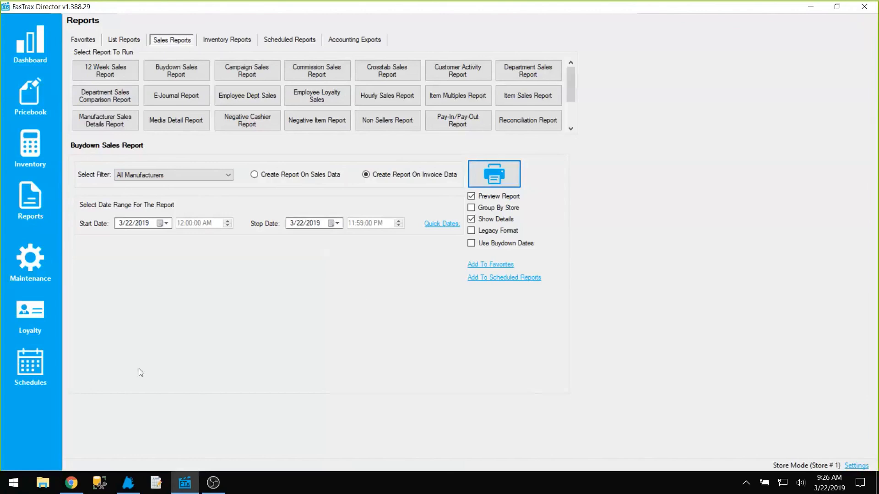
# Switch to Chrome and go to the goftx.com home page.
pyautogui.moveTo(74, 483)
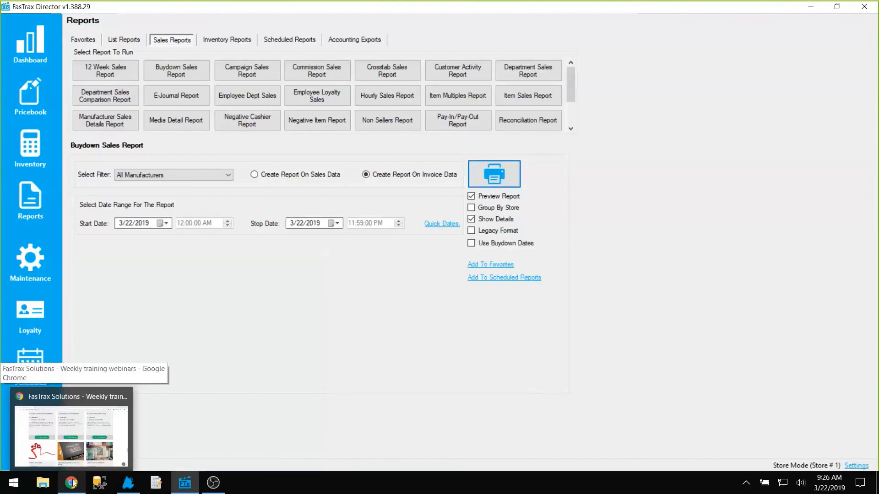
pyautogui.click(73, 484)
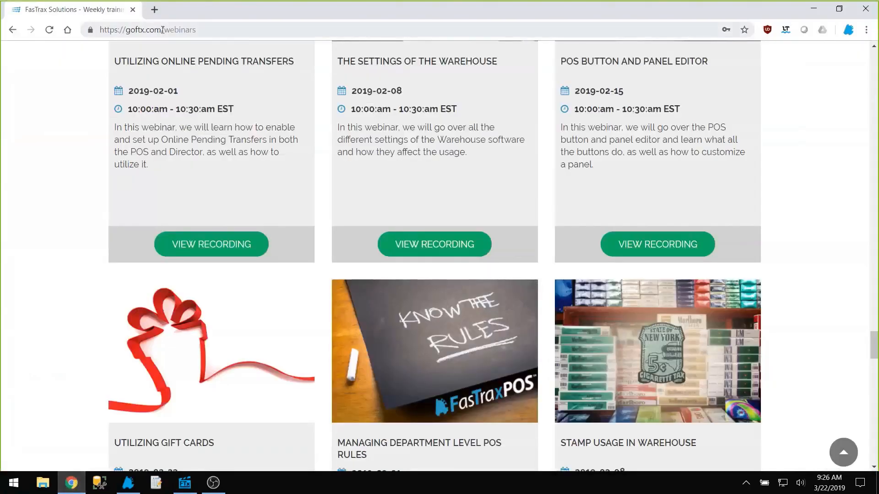
pyautogui.moveTo(161, 30); pyautogui.dragTo(263, 33)
pyautogui.press('BackSpace')
pyautogui.press('Return')
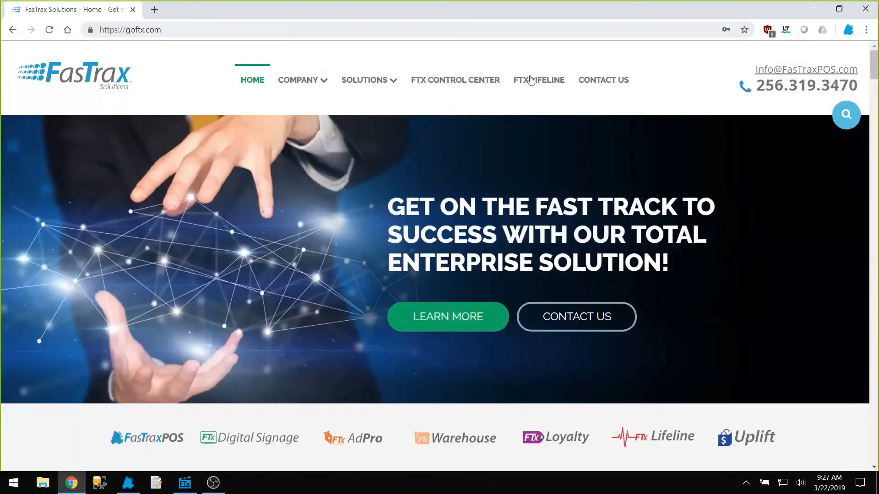
# Open the weekly training webinars page through FTx Lifeline and look through the topics down to the upcoming April 2019 sessions.
pyautogui.click(531, 80)
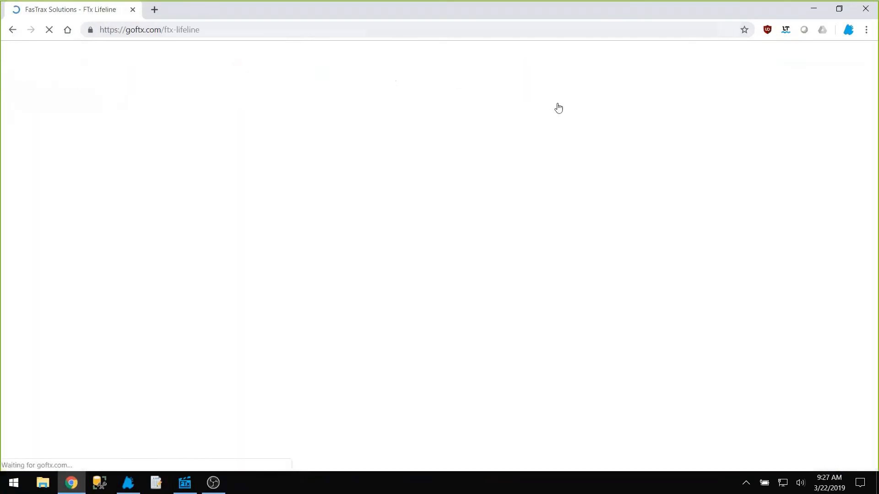
pyautogui.scroll(-20, 559, 103)
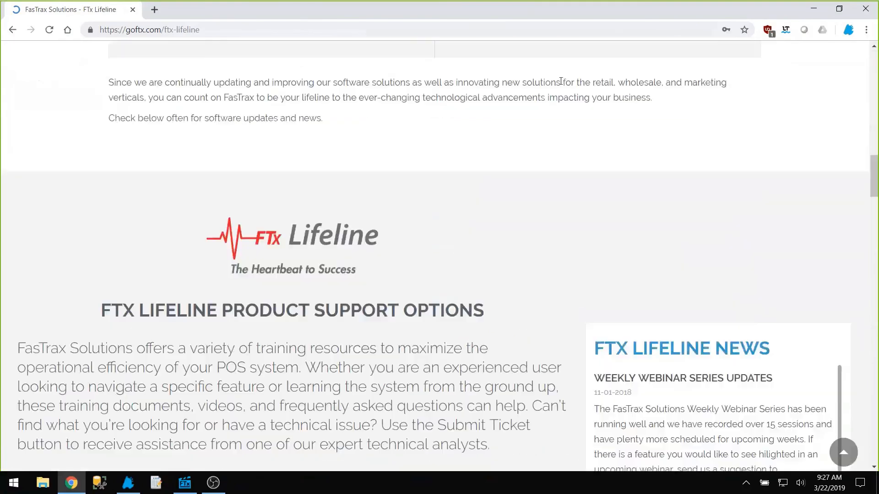
pyautogui.scroll(1, 393, 188)
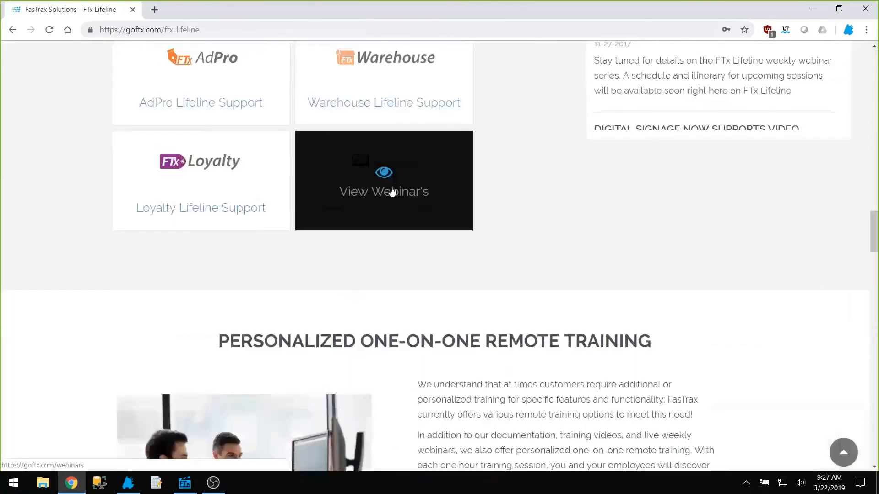
pyautogui.click(390, 190)
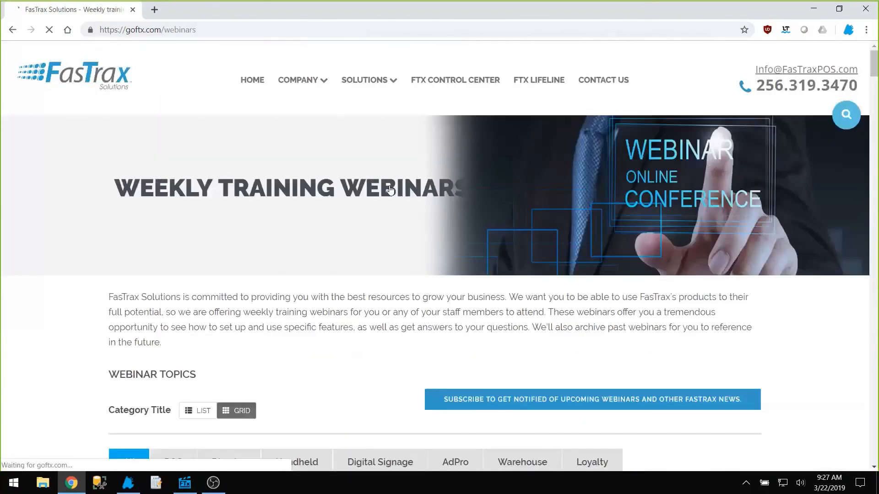
pyautogui.scroll(-3, 557, 207)
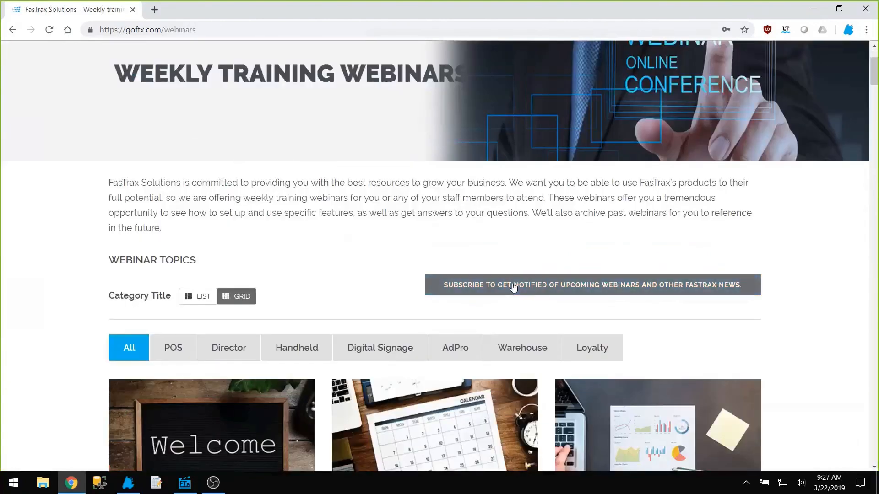
pyautogui.scroll(-6, 512, 287)
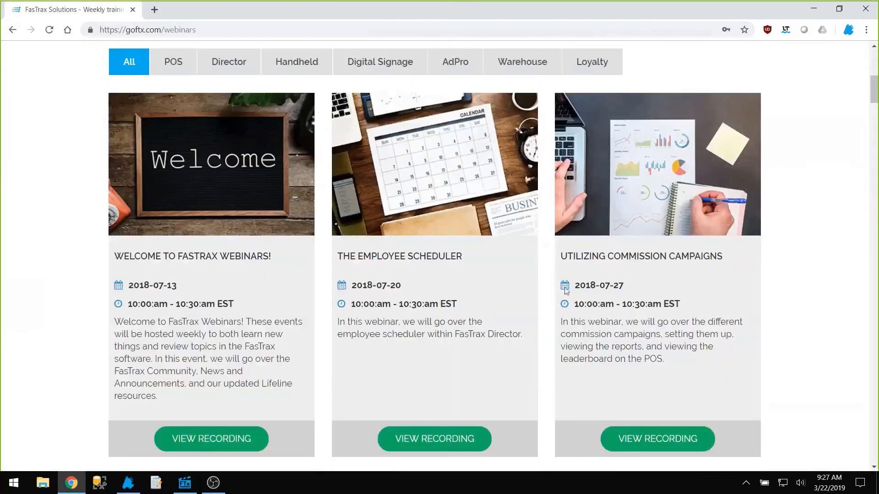
pyautogui.scroll(-1, 432, 381)
pyautogui.scroll(-2, 432, 381)
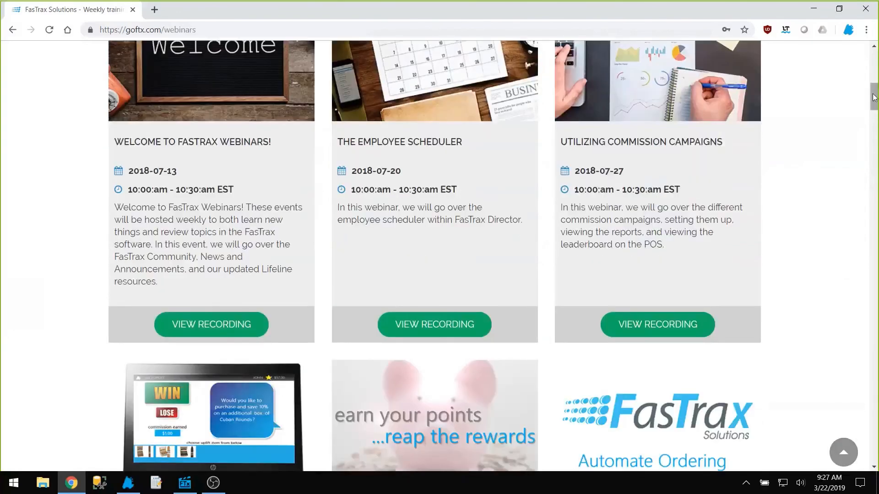
pyautogui.moveTo(874, 97); pyautogui.dragTo(874, 414)
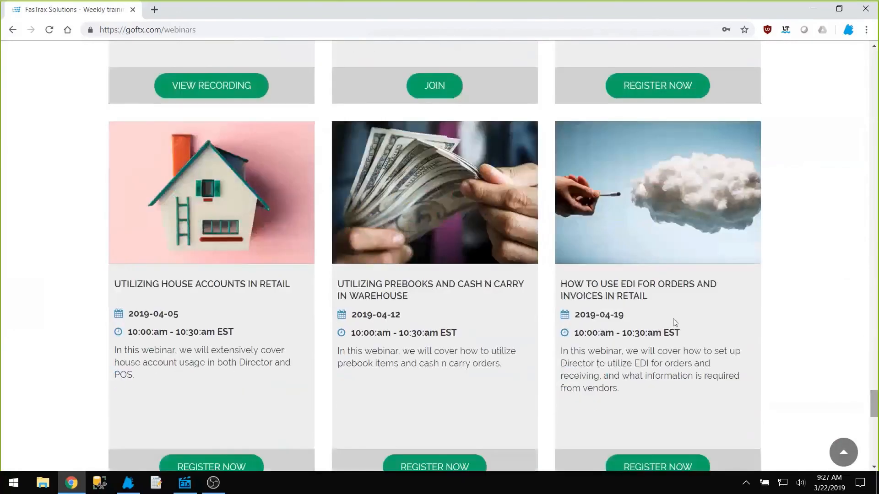